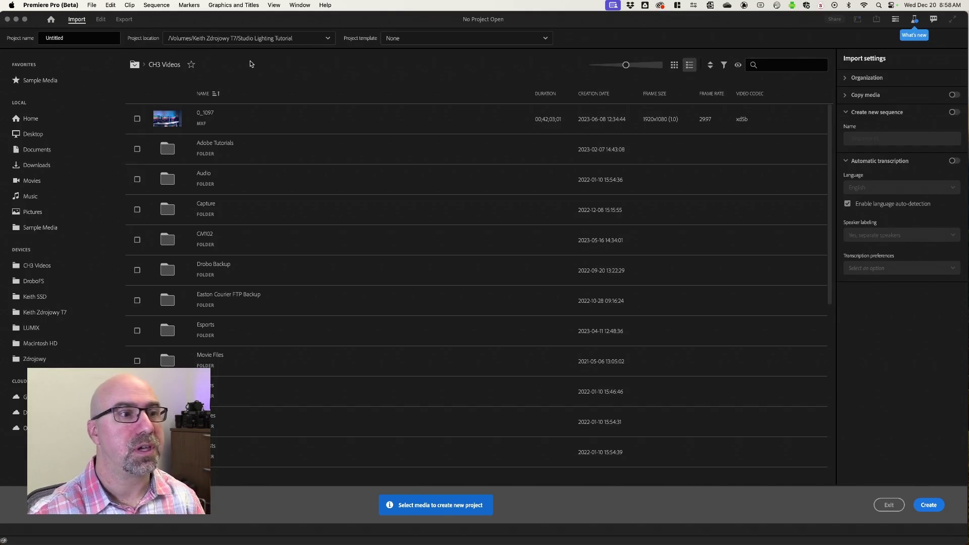
# Step: Set the project location to the wedding folder dated 10.21.2023 on the external T7 drive
pyautogui.click(321, 40)
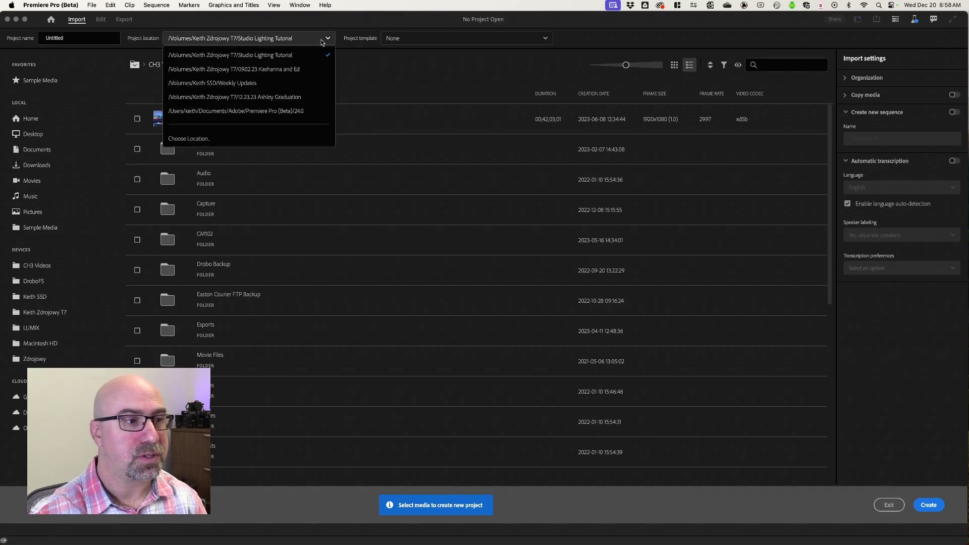
pyautogui.click(194, 139)
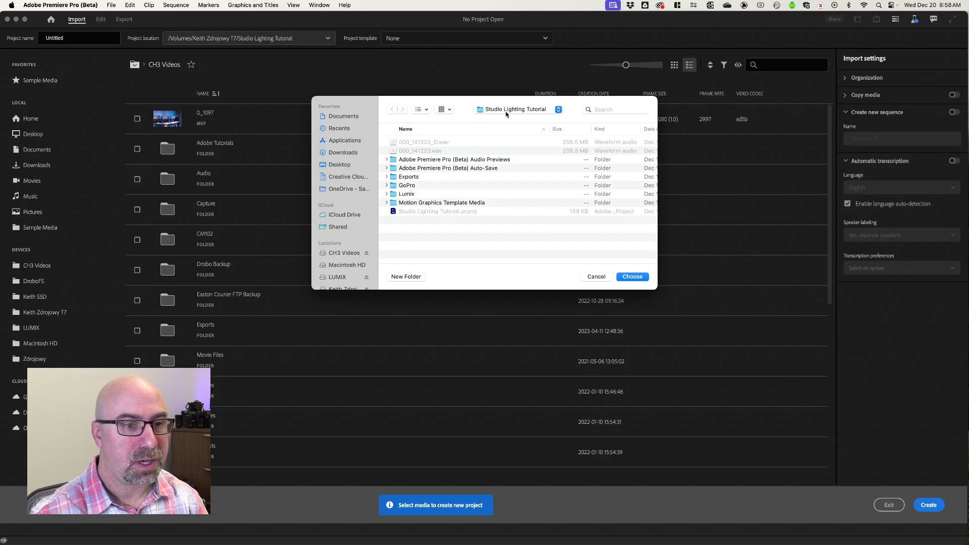
pyautogui.click(506, 109)
pyautogui.click(506, 118)
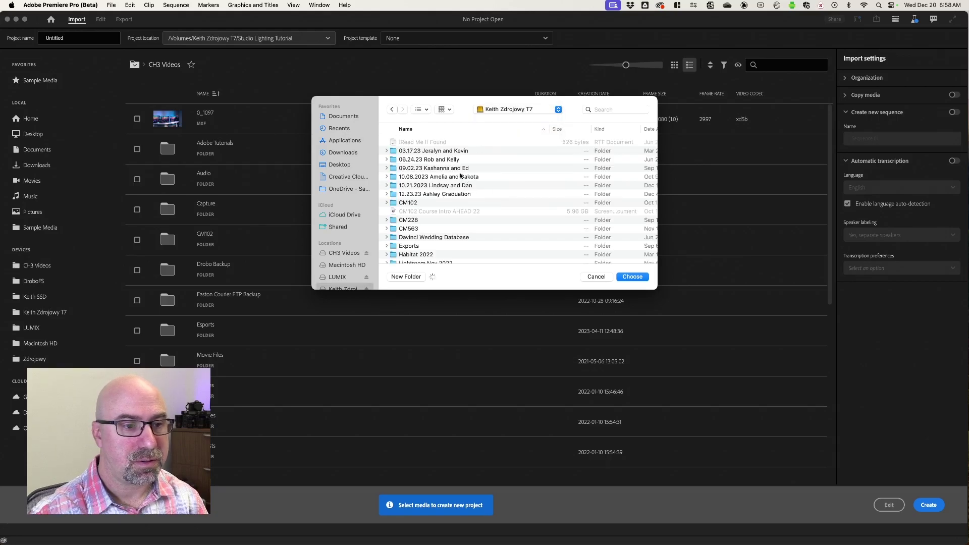
pyautogui.doubleClick(443, 185)
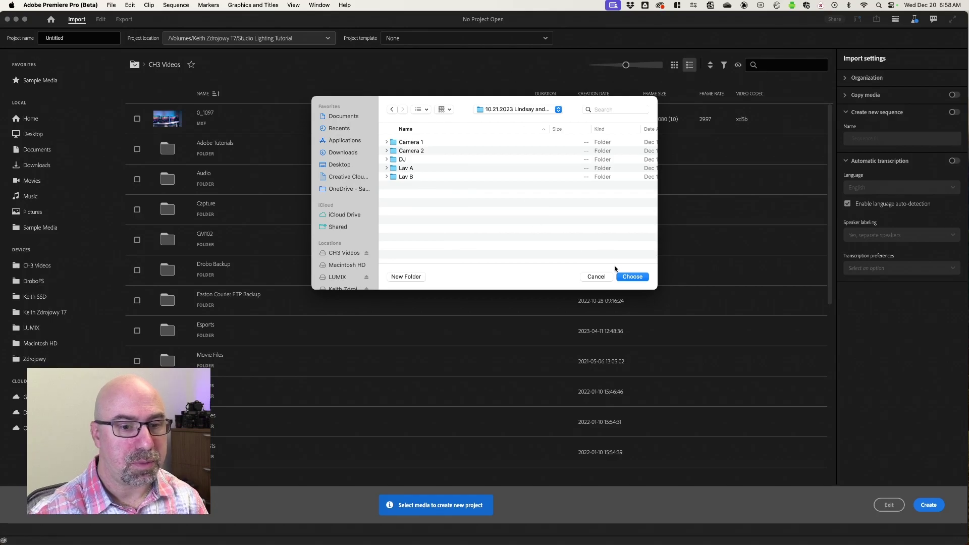
pyautogui.click(633, 278)
# Step: Name the project 10.21.2023 followed by the couple's first names, and create it
pyautogui.click(84, 41)
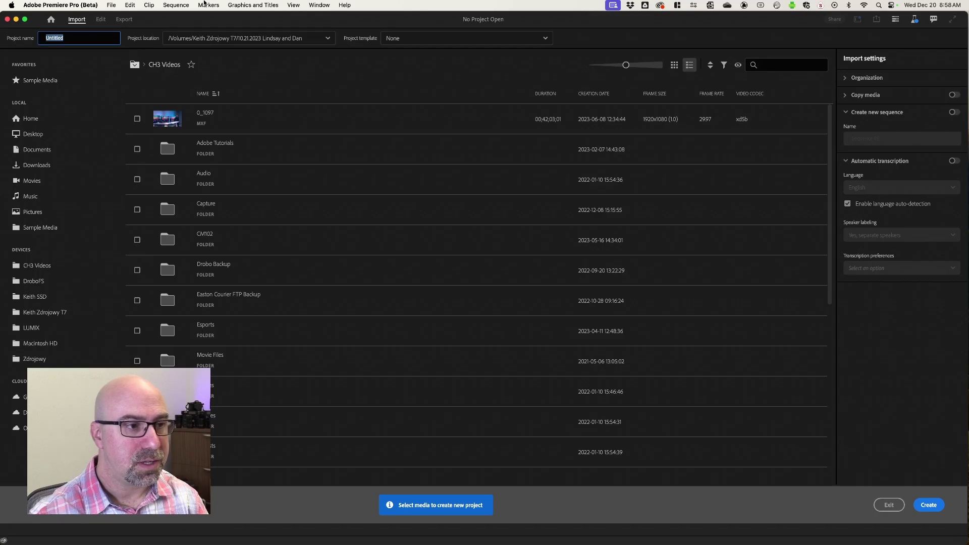
pyautogui.write('10.21')
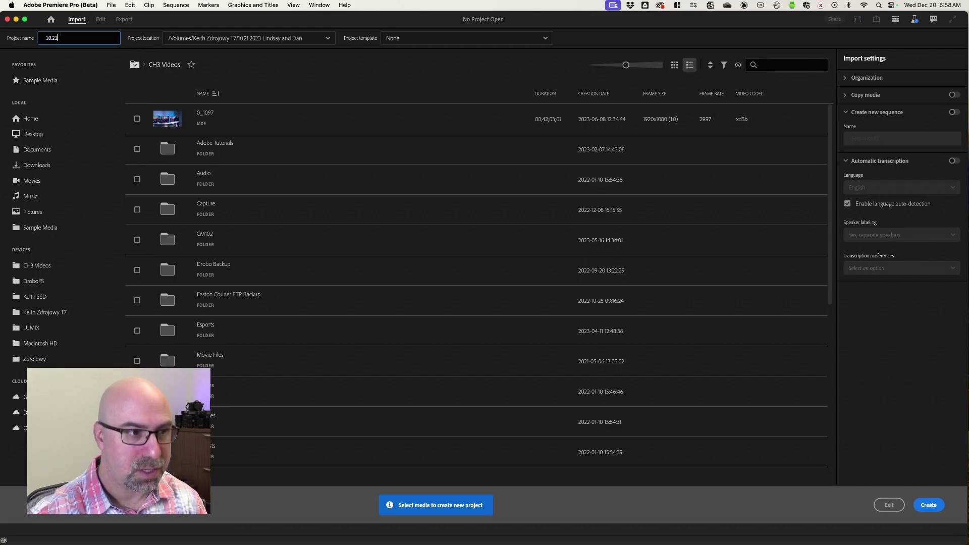
pyautogui.write('.2023')
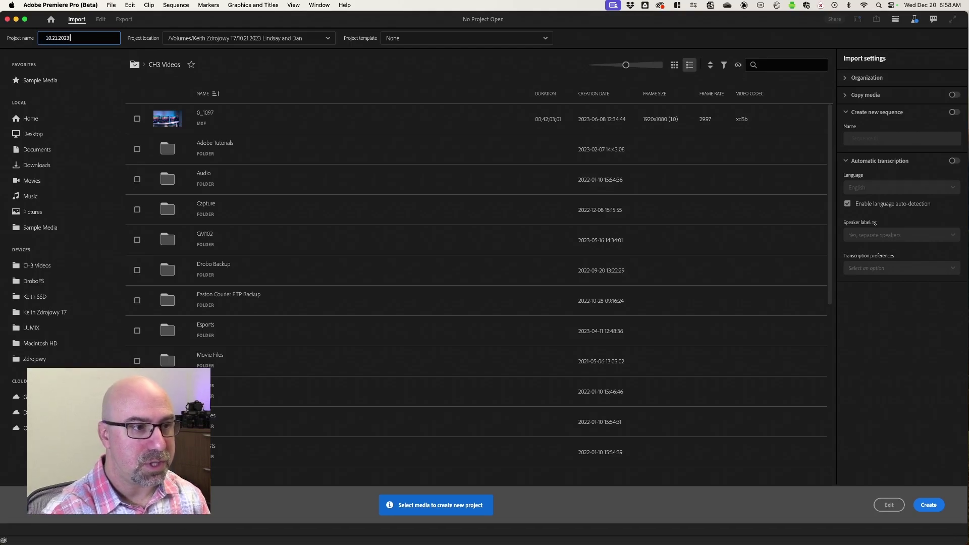
pyautogui.write(' Lindsay')
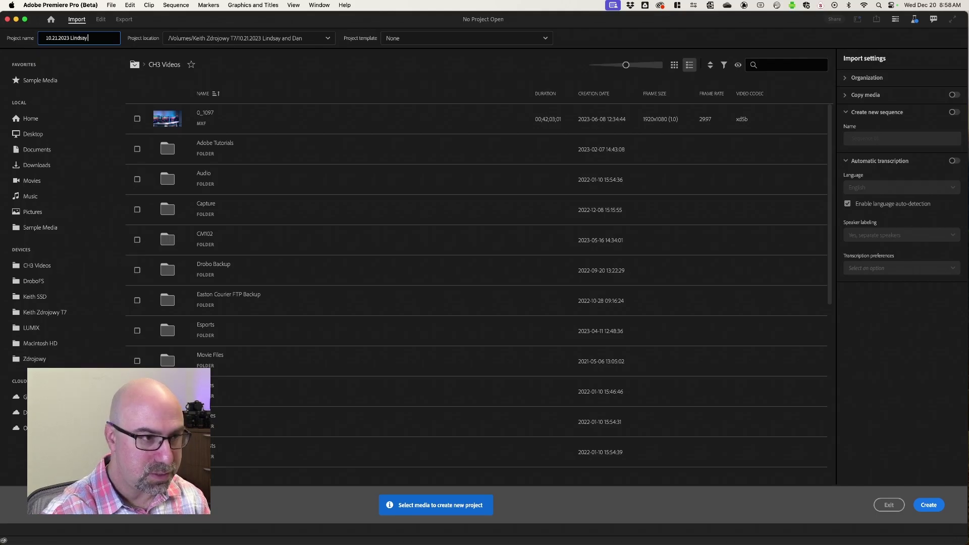
pyautogui.write(' and Dan')
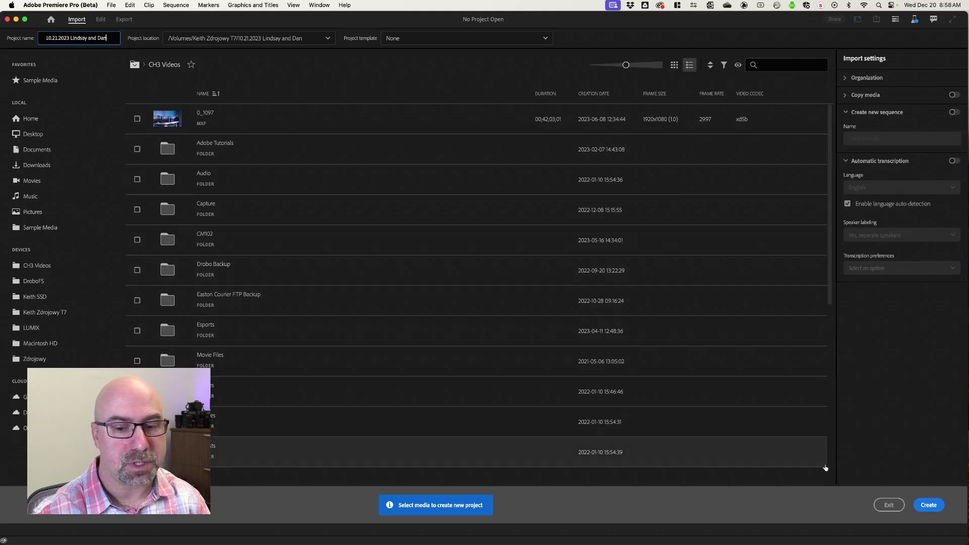
pyautogui.click(861, 484)
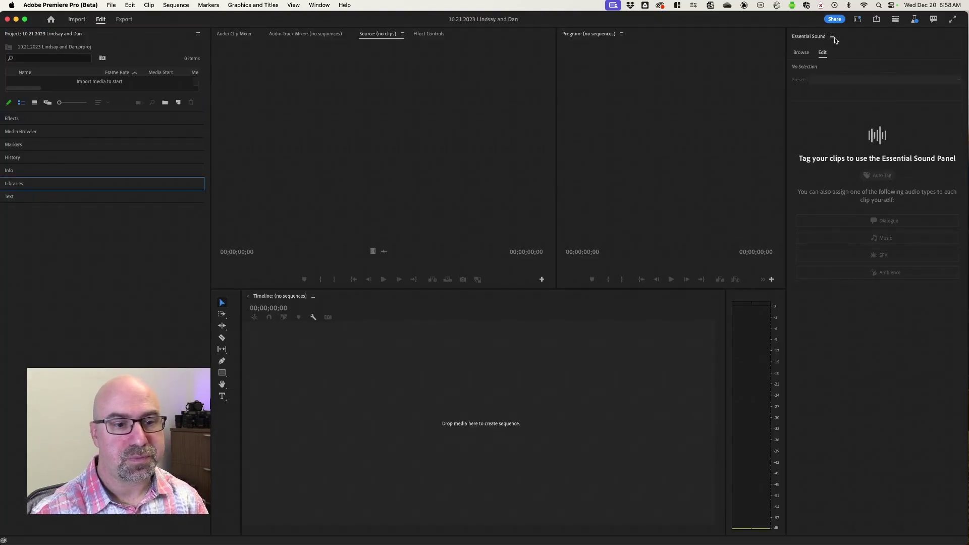
# Step: Switch to the Assembly workspace and narrow the project and tools panels to give the monitors and timeline more room
pyautogui.click(857, 19)
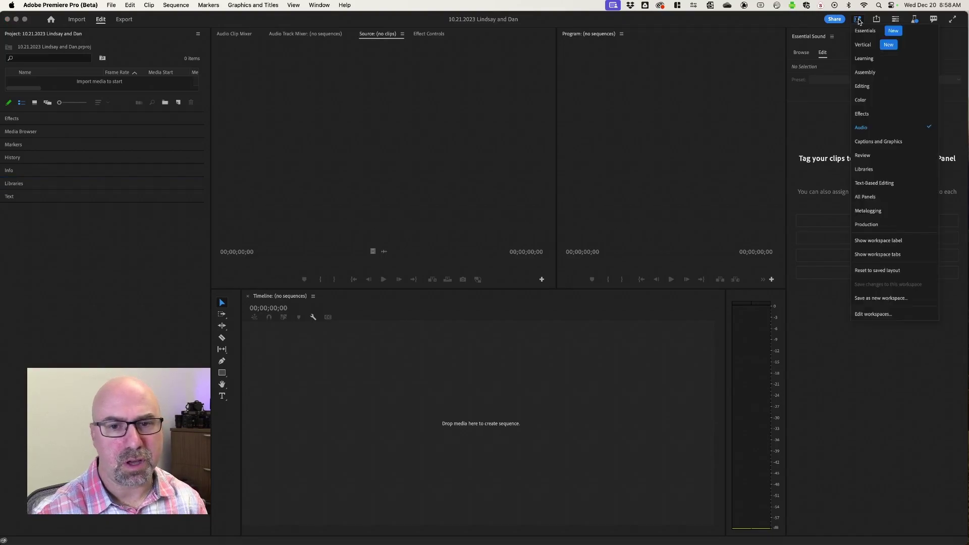
pyautogui.click(866, 86)
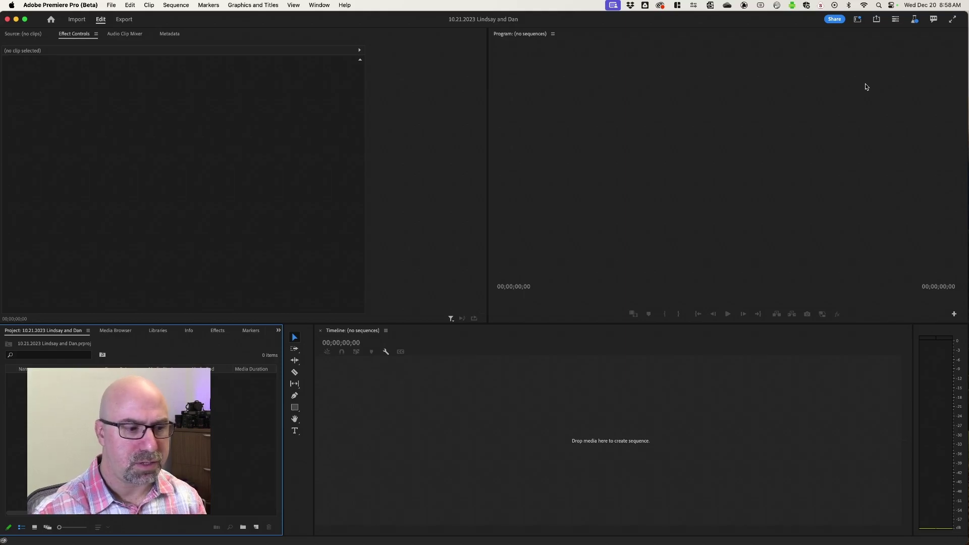
pyautogui.click(857, 19)
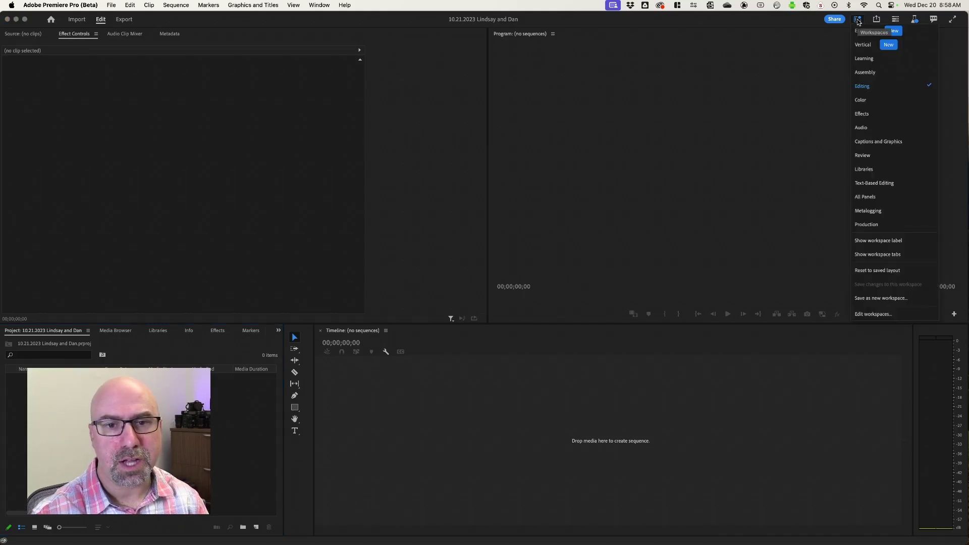
pyautogui.click(866, 72)
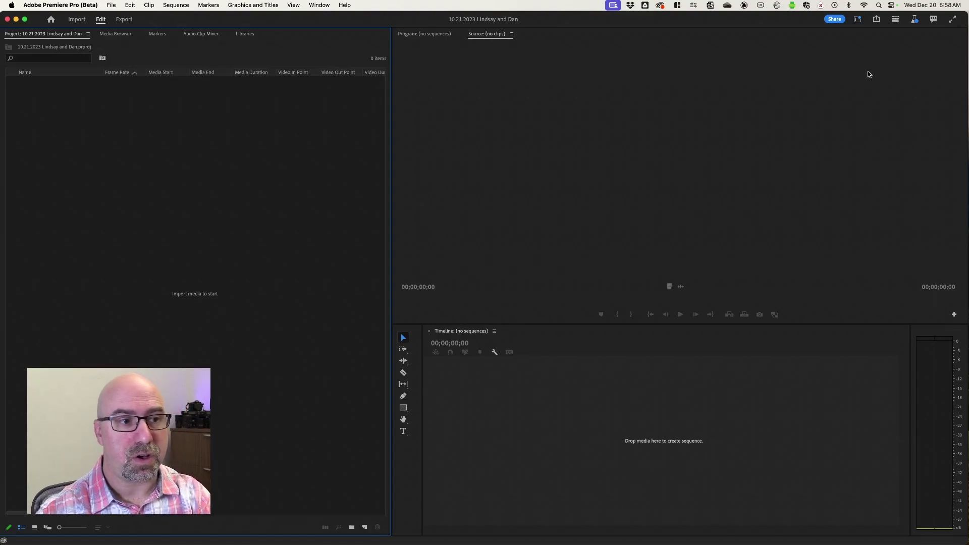
pyautogui.moveTo(391, 124); pyautogui.dragTo(311, 124)
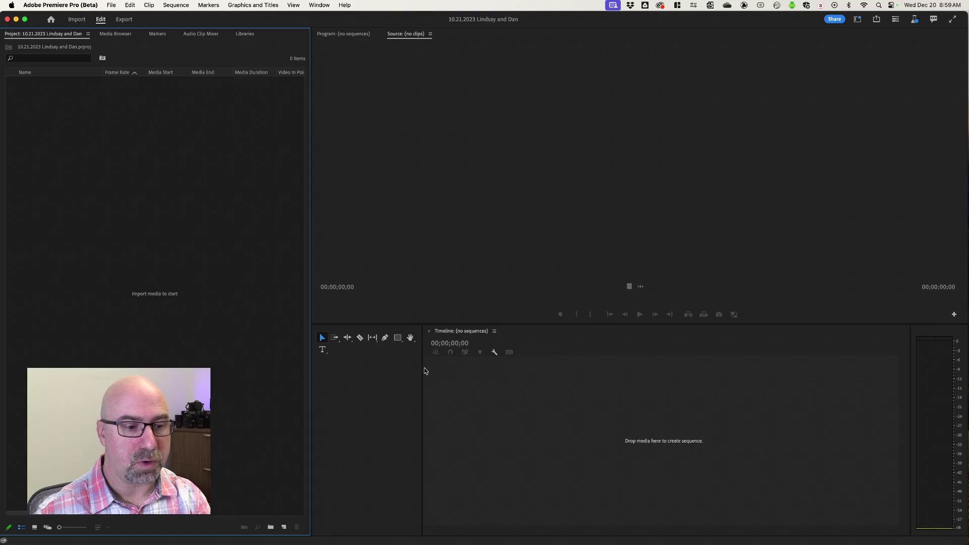
pyautogui.moveTo(424, 371); pyautogui.dragTo(339, 371)
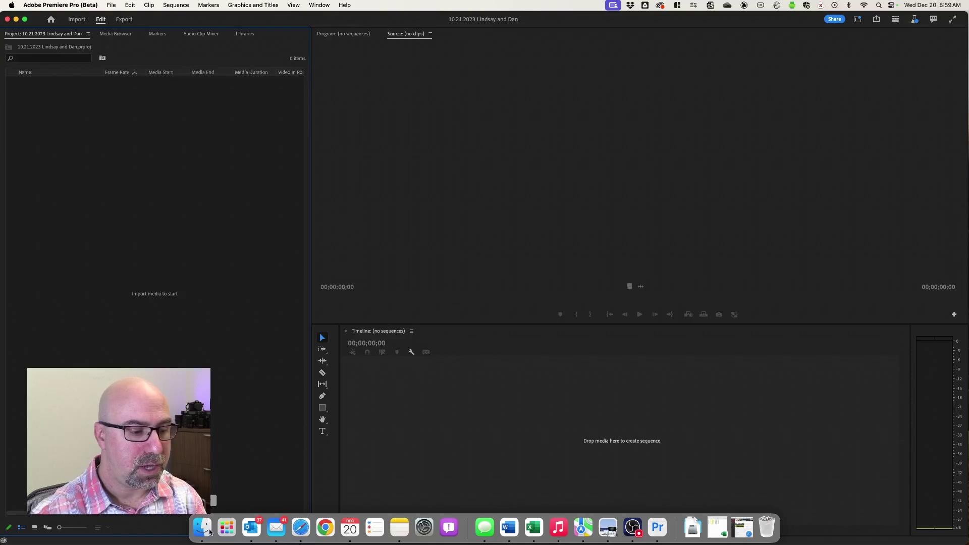
# Step: Switch to Finder and import the Camera 1, Camera 2, DJ, Lav A and Lav B folders into the project as bins
pyautogui.click(203, 530)
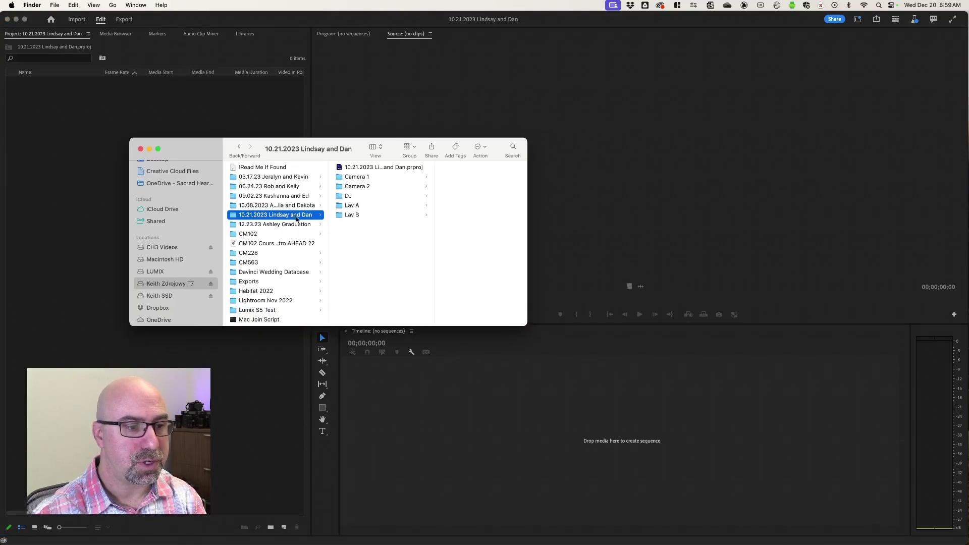
pyautogui.click(352, 197)
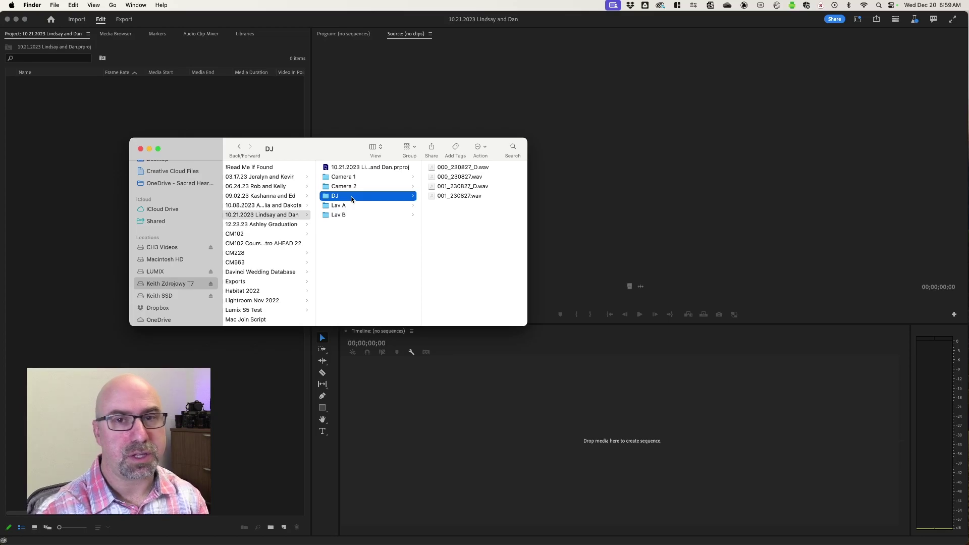
pyautogui.click(352, 204)
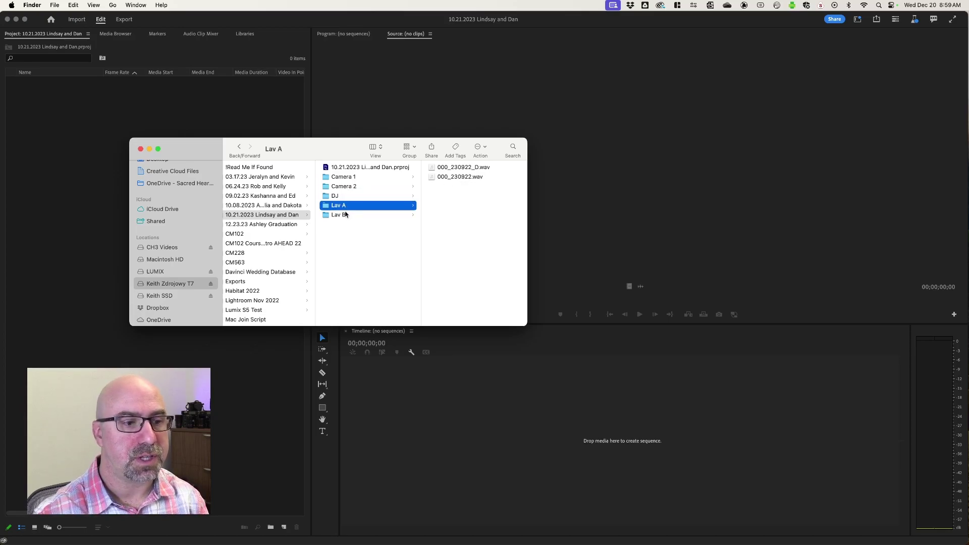
pyautogui.click(346, 214)
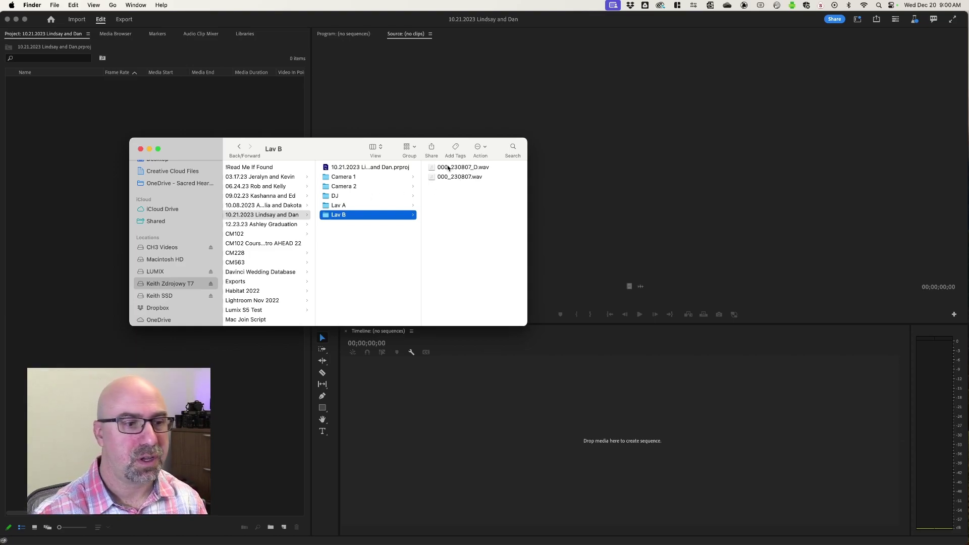
pyautogui.click(347, 240)
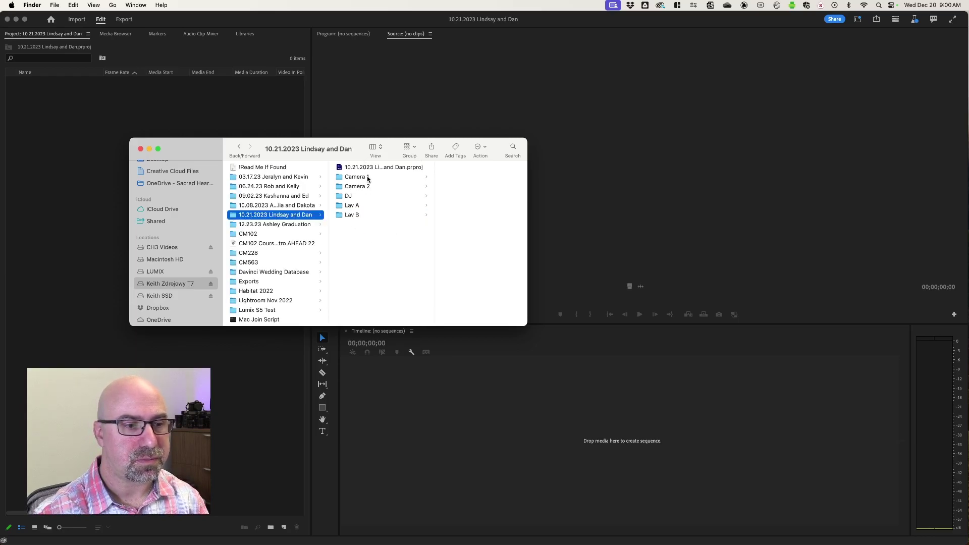
pyautogui.moveTo(353, 231); pyautogui.dragTo(90, 171)
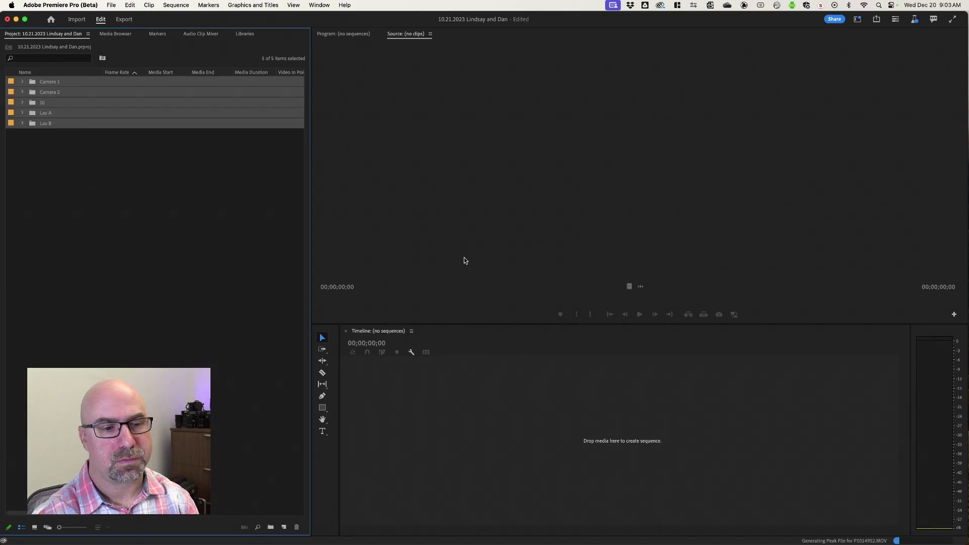
pyautogui.click(152, 259)
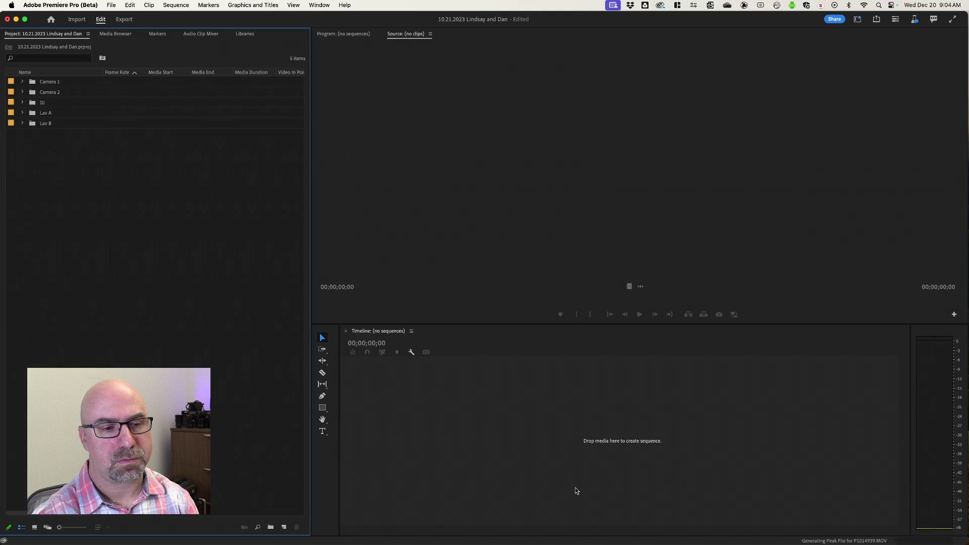
# Step: Open the Camera 1 bin and sort its clips by name in list view
pyautogui.doubleClick(31, 83)
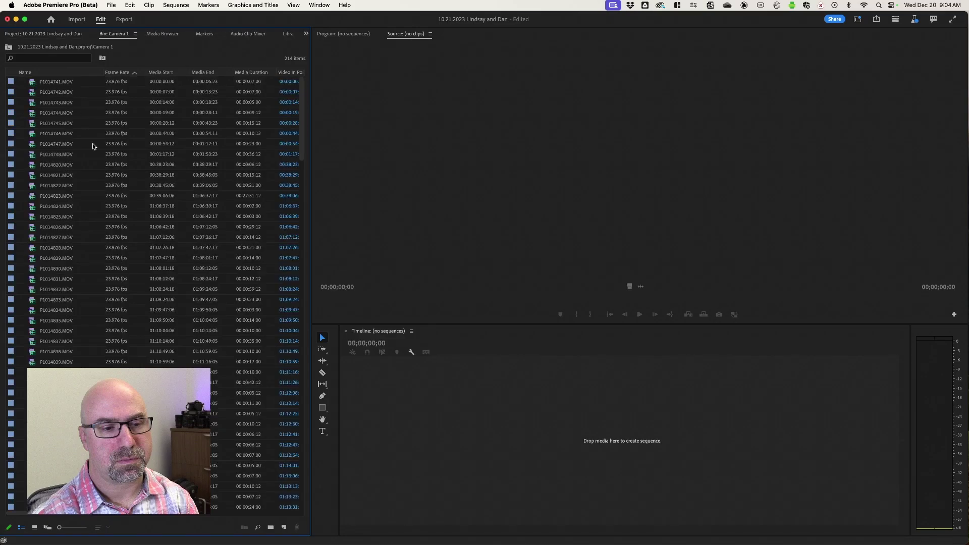
pyautogui.click(34, 528)
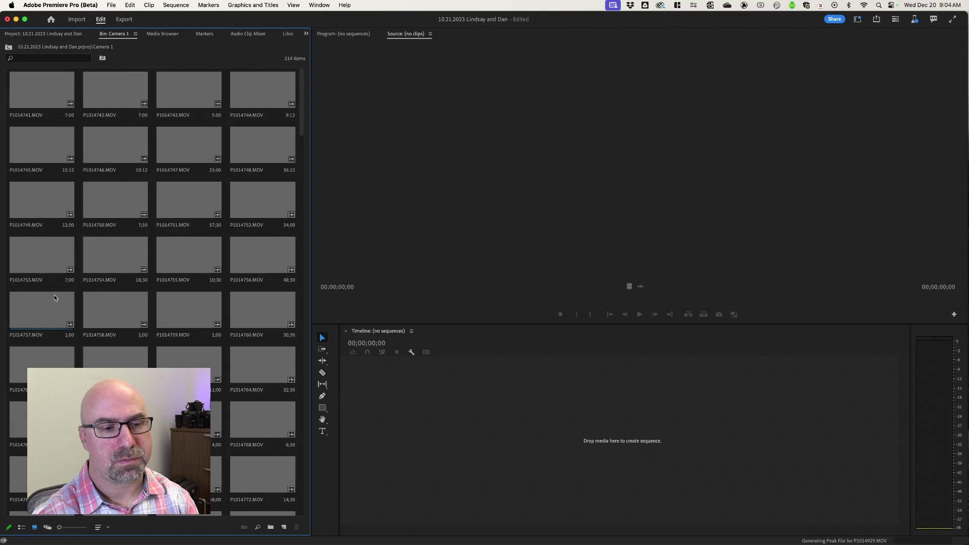
pyautogui.click(21, 528)
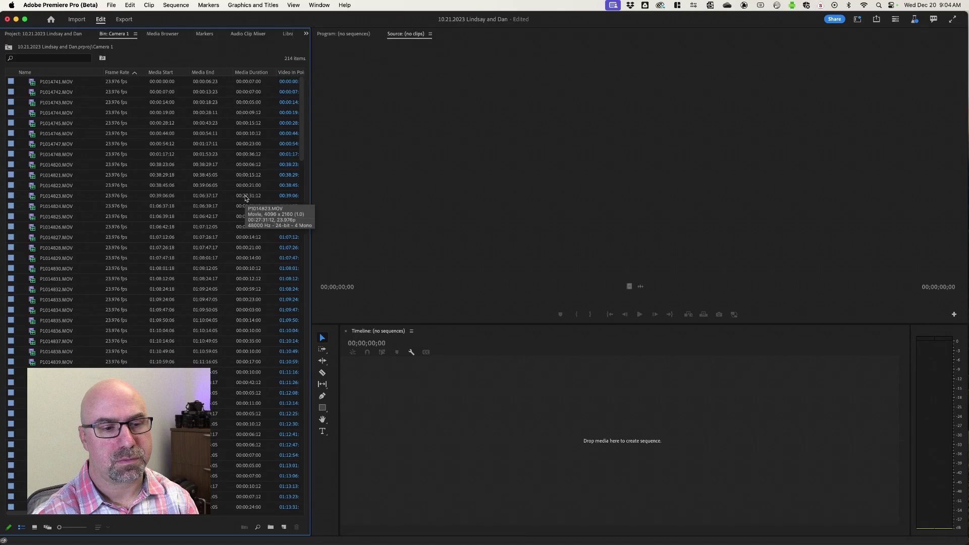
pyautogui.click(71, 71)
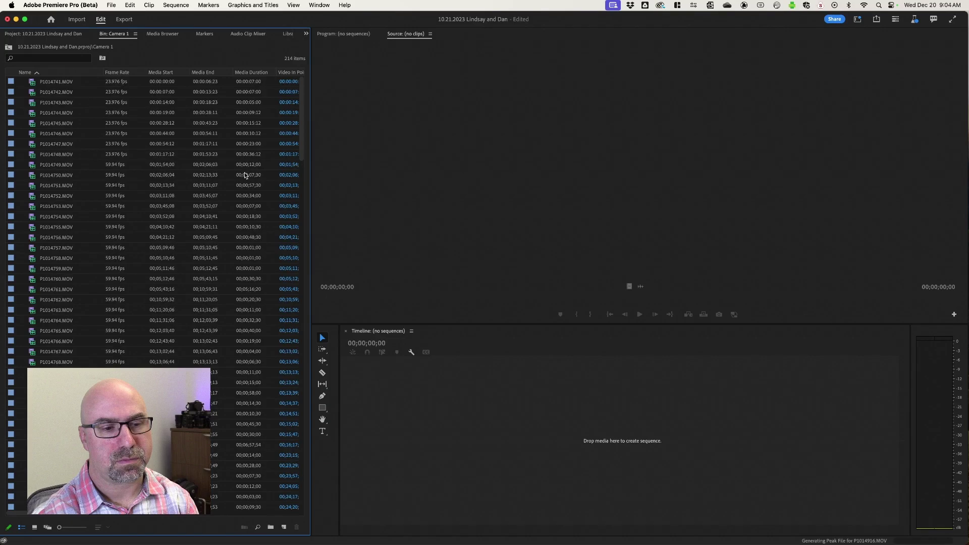
# Step: Load the long ceremony clip P1014823.MOV from Camera 1 into the Source monitor and skim through it to 00:51:53:00
pyautogui.scroll(-4, 251, 291)
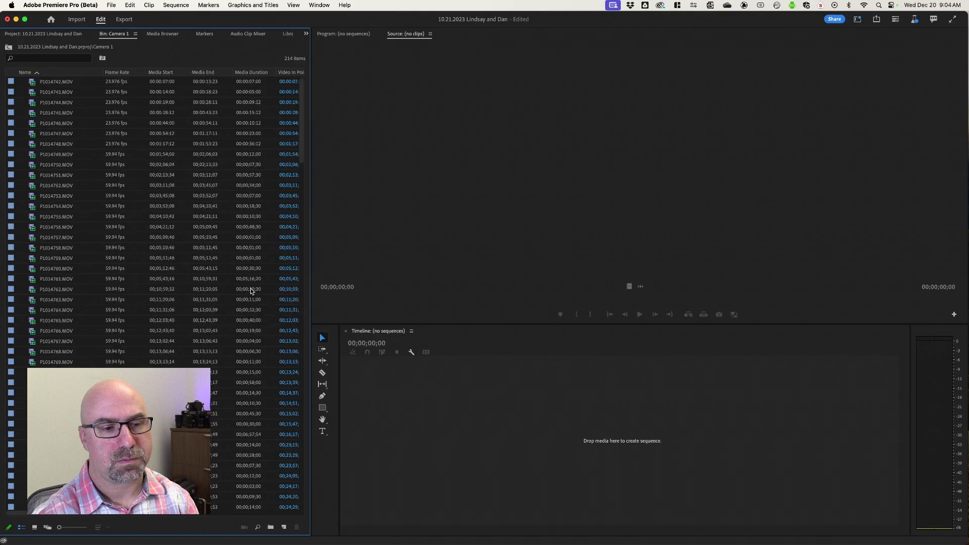
pyautogui.scroll(-8, 251, 291)
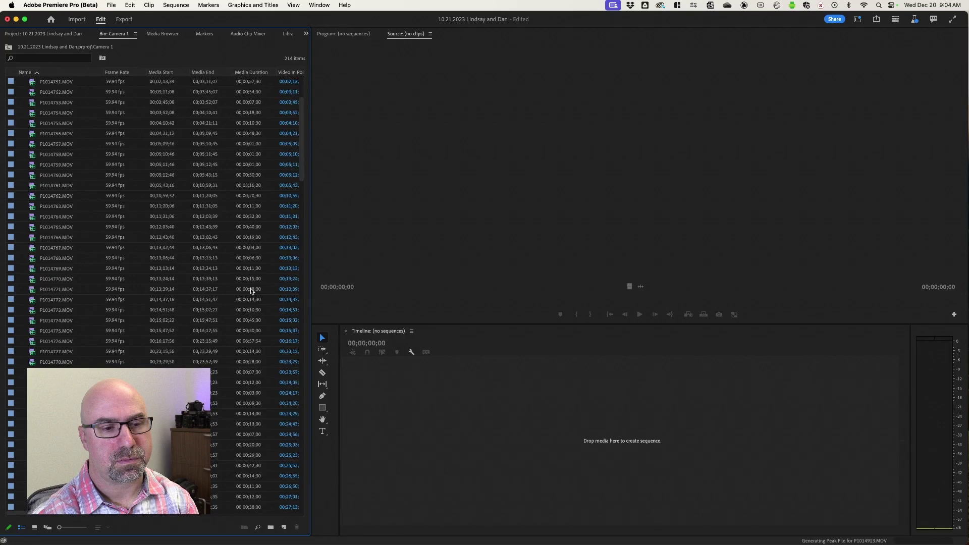
pyautogui.scroll(-10, 250, 291)
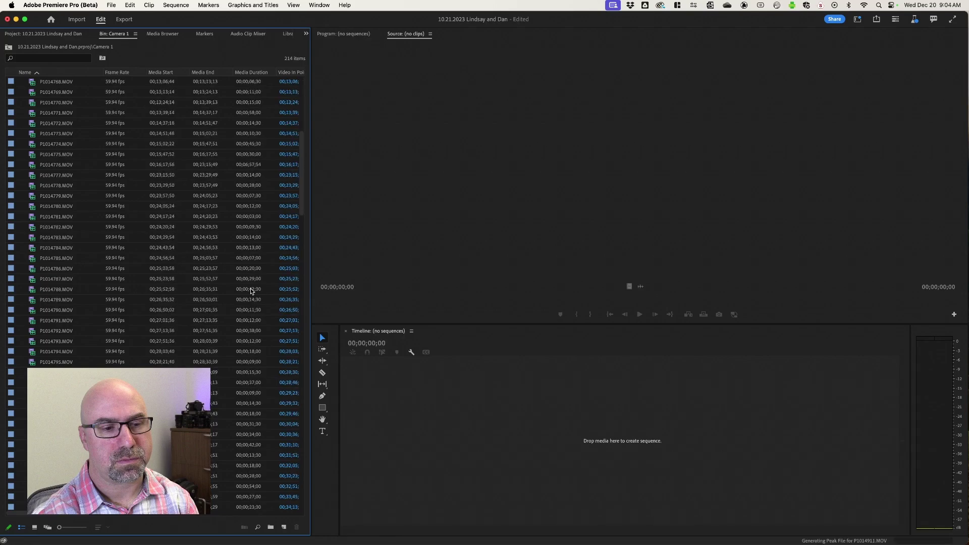
pyautogui.scroll(-6, 251, 291)
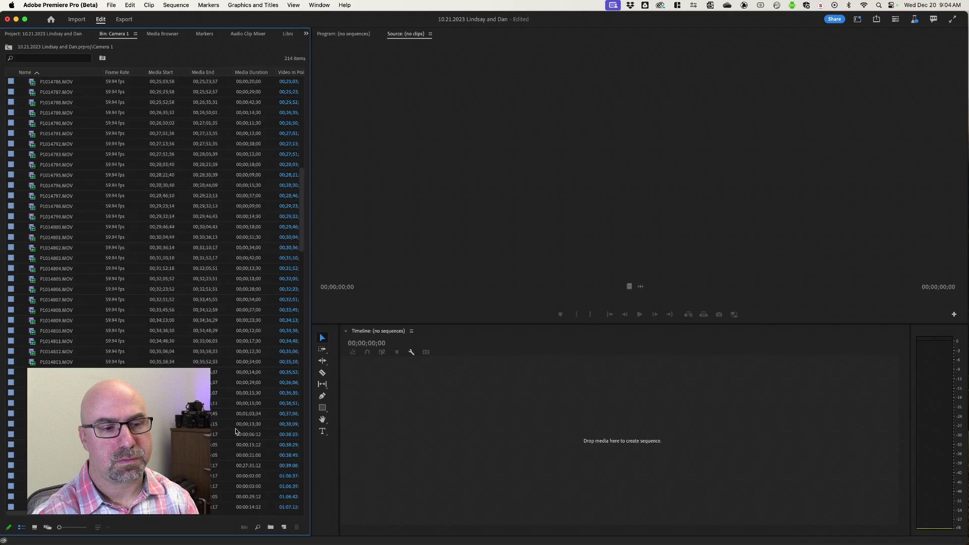
pyautogui.doubleClick(232, 465)
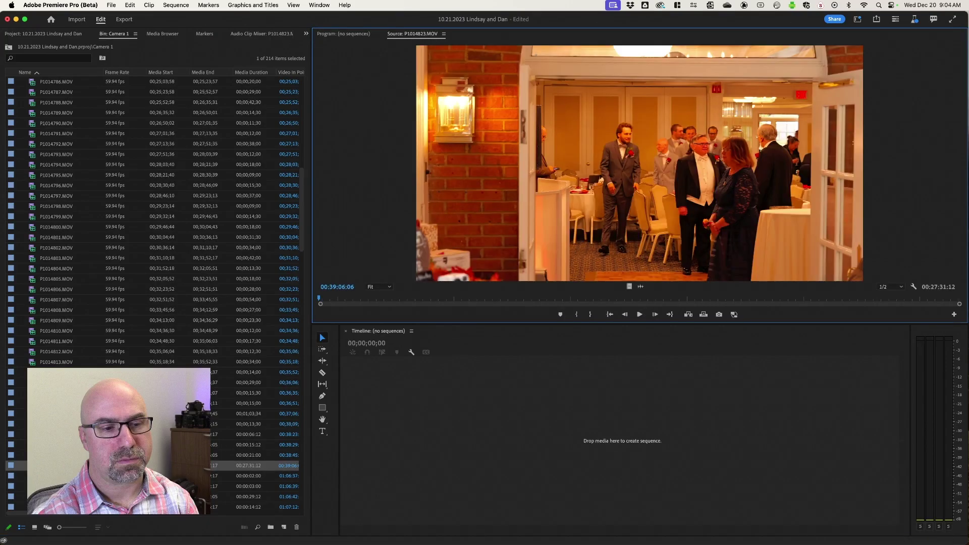
pyautogui.moveTo(537, 300); pyautogui.dragTo(616, 298)
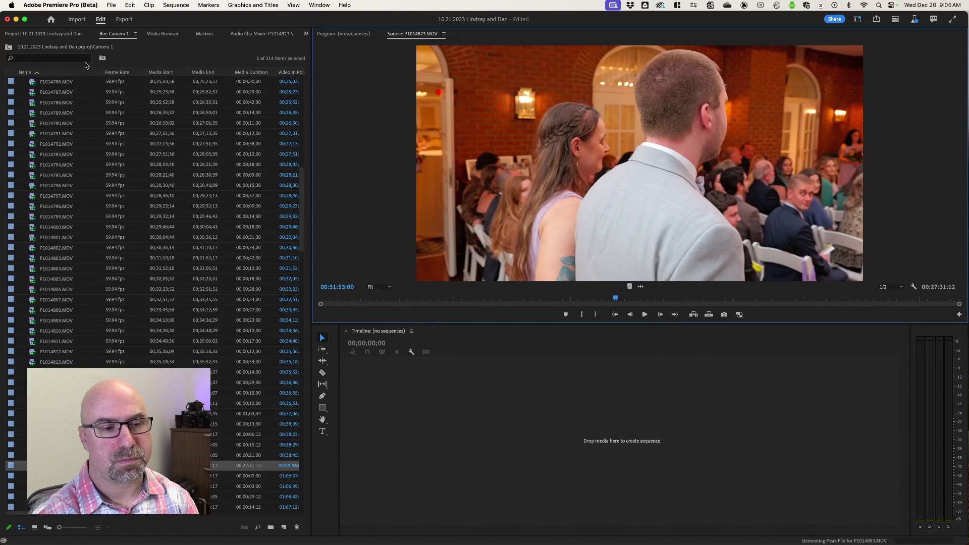
# Step: Open the Camera 2 bin and load its first clip, P1024847.MOV, into the Source monitor
pyautogui.click(66, 34)
pyautogui.doubleClick(44, 94)
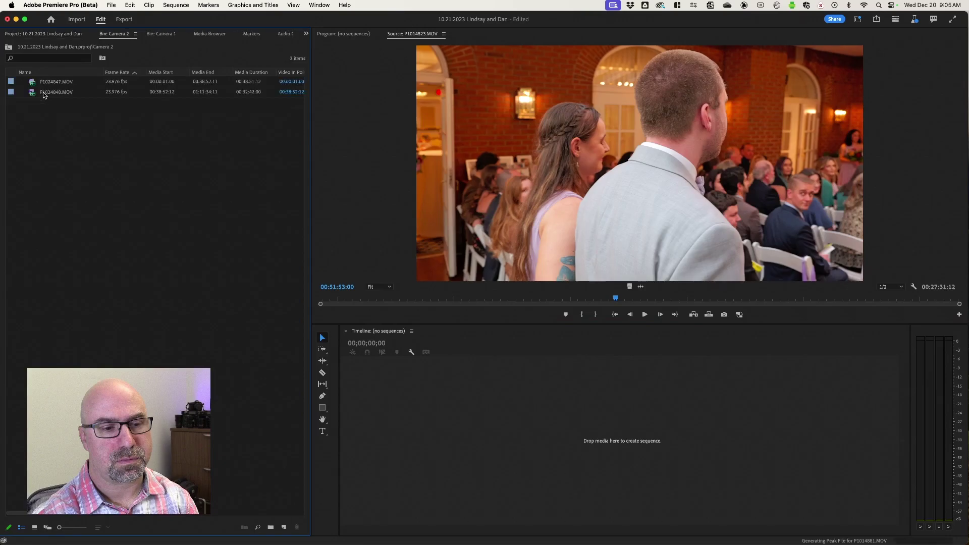
pyautogui.doubleClick(33, 83)
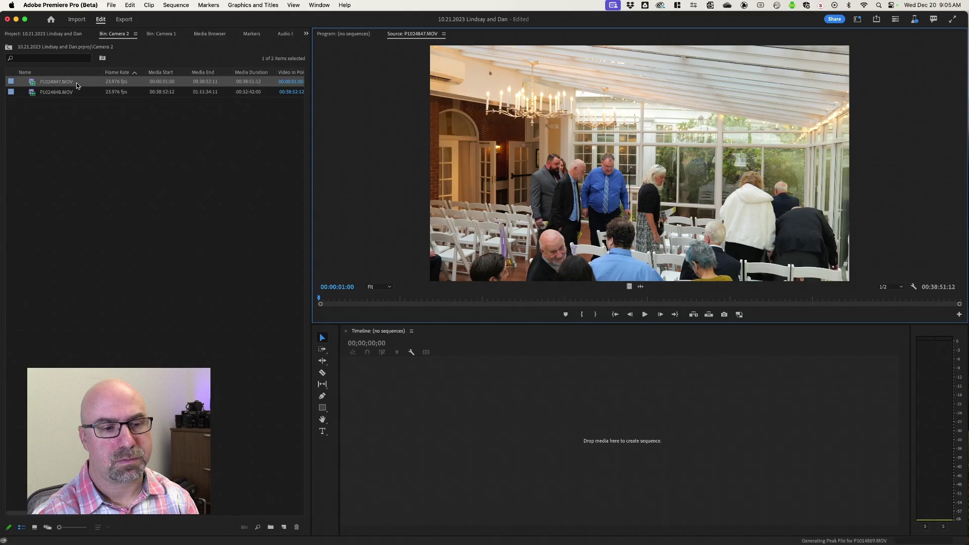
# Step: Skim through P1024847.MOV in the Source monitor to 00:33:00:14 to find the ceremony
pyautogui.click(640, 297)
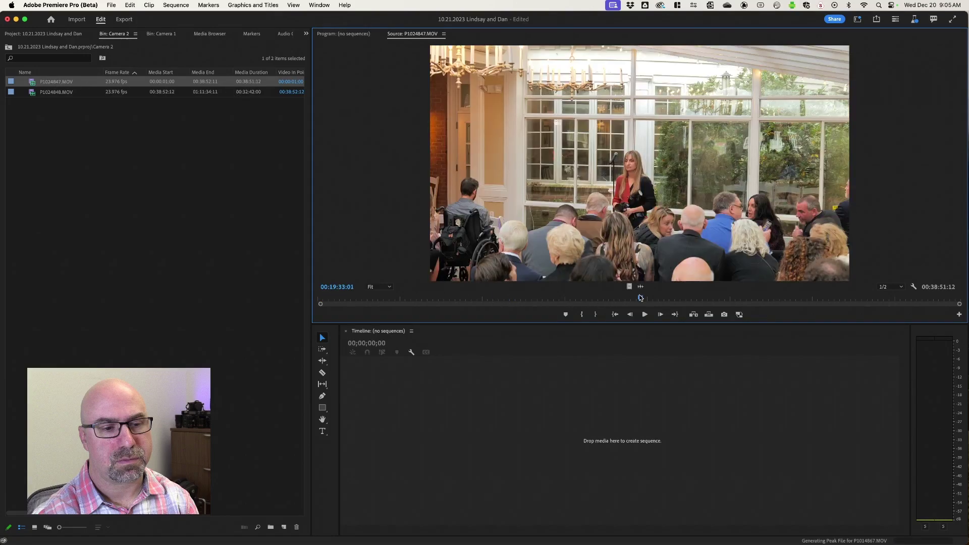
pyautogui.click(704, 297)
pyautogui.click(795, 298)
pyautogui.click(863, 299)
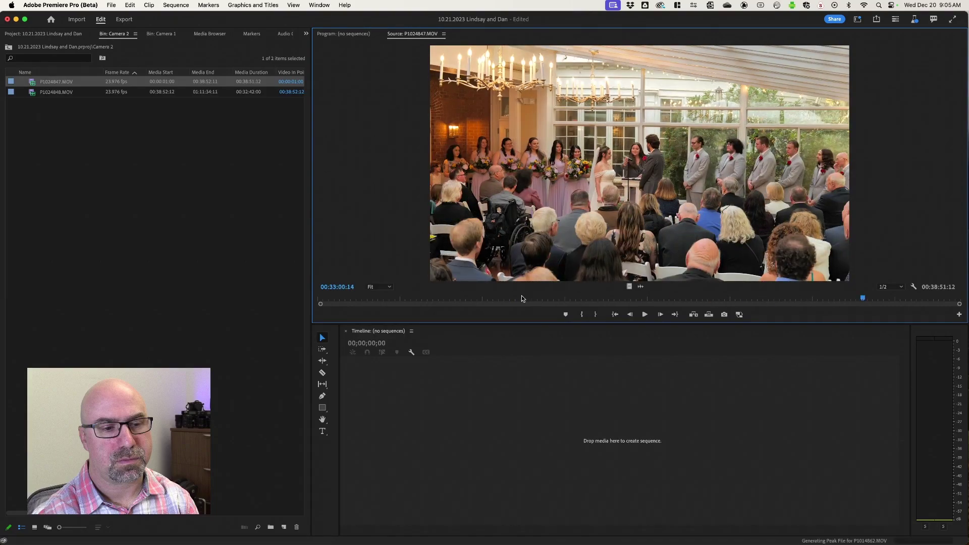
# Step: Compare the frame rate, video info and audio info of the clips in the Camera 1 and Camera 2 bins
pyautogui.hotkey('shift', '1')
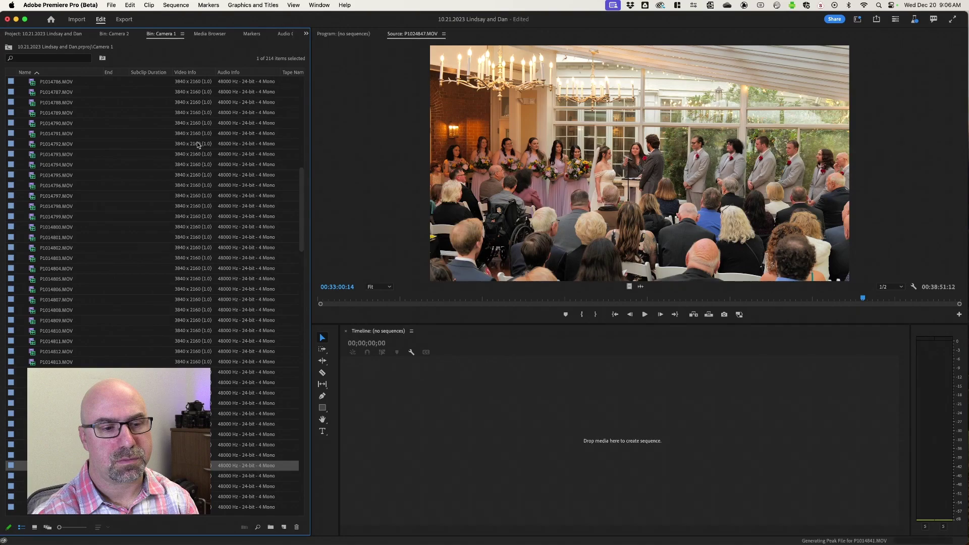
pyautogui.click(116, 34)
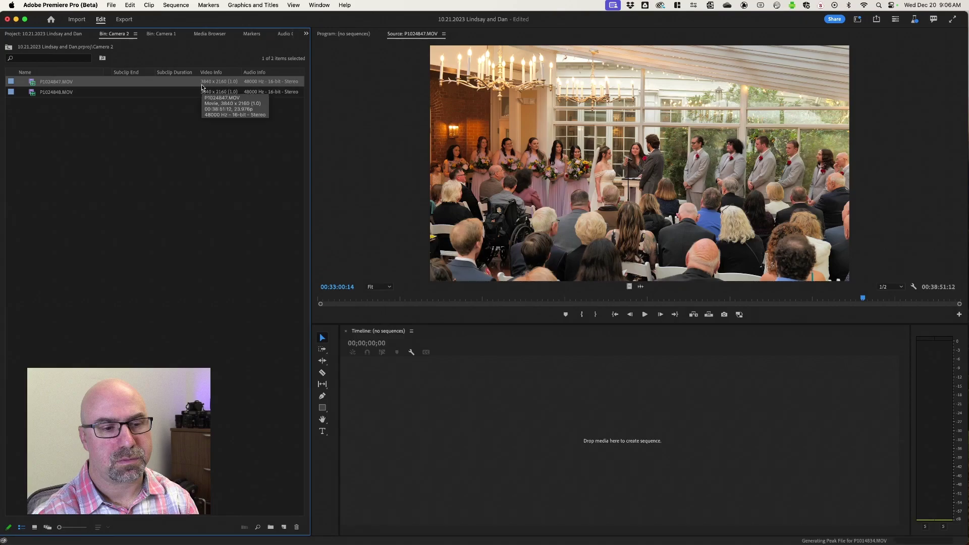
pyautogui.hscroll(-5, 202, 87)
pyautogui.click(153, 35)
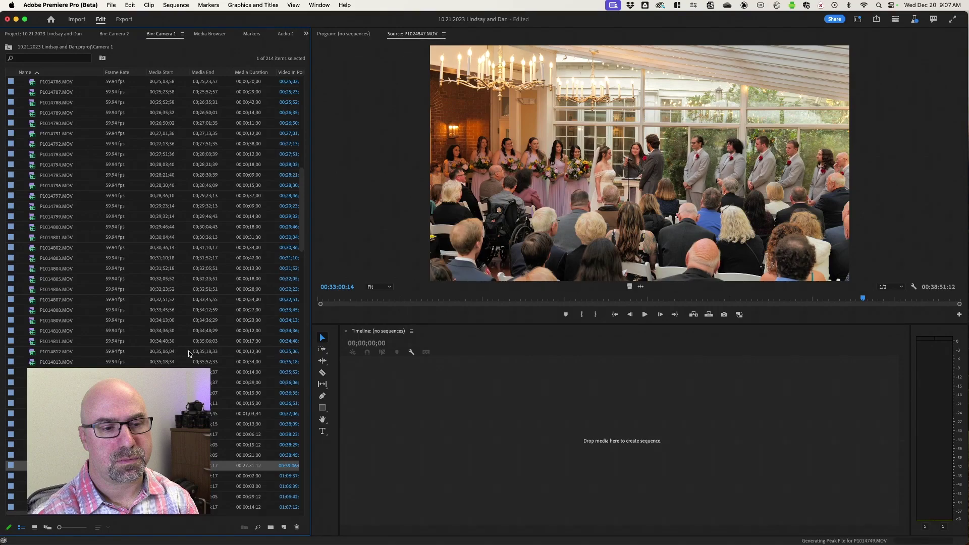
pyautogui.click(113, 33)
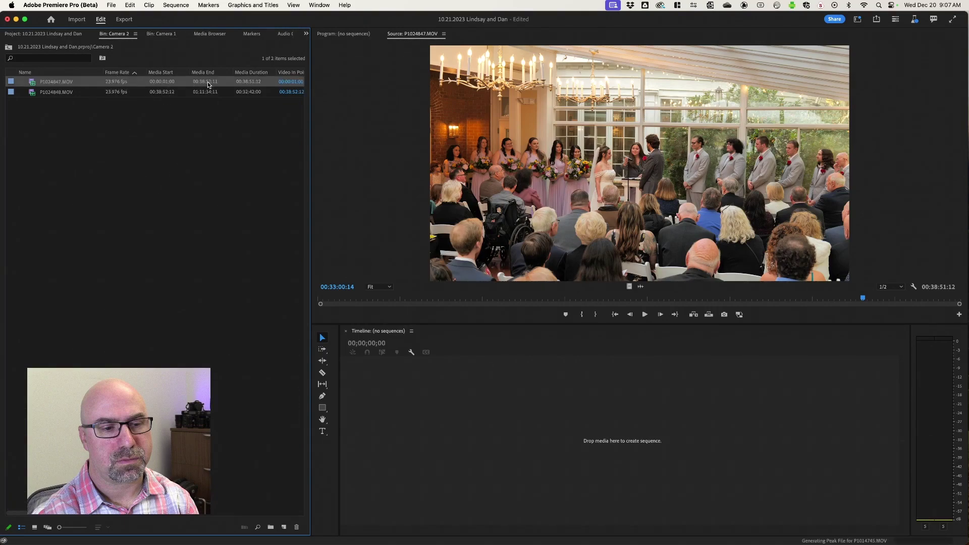
# Step: Create a new bin named Sequences at the project's root level and select it
pyautogui.click(44, 34)
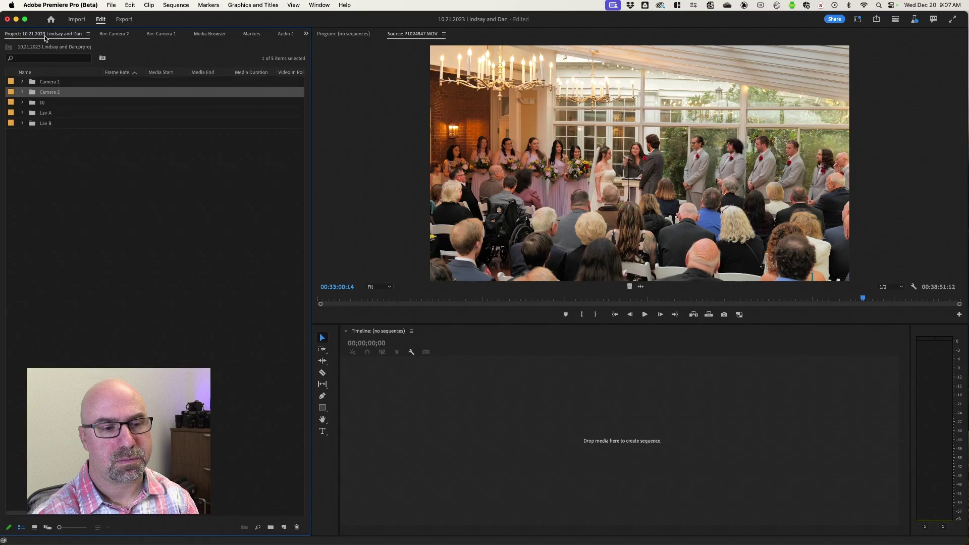
pyautogui.click(47, 150)
pyautogui.rightClick(47, 151)
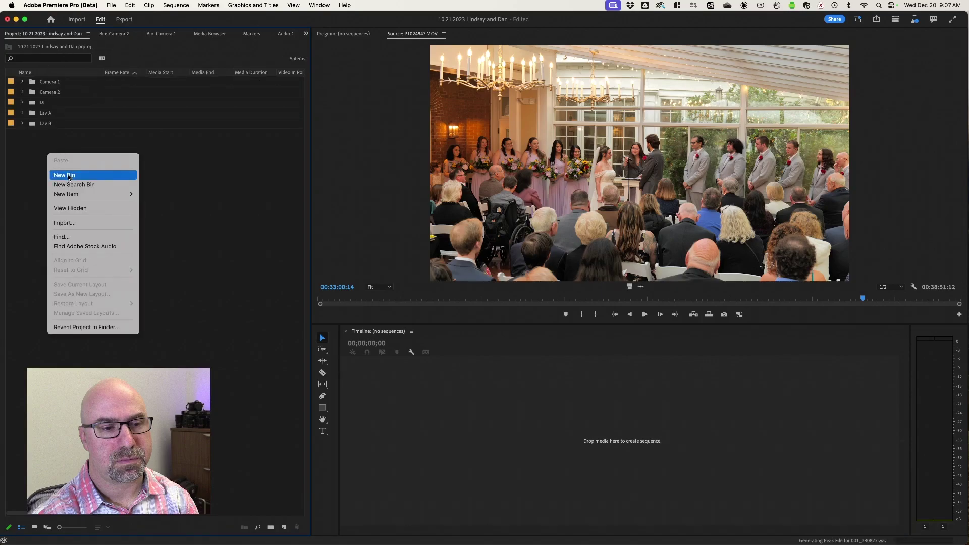
pyautogui.click(69, 175)
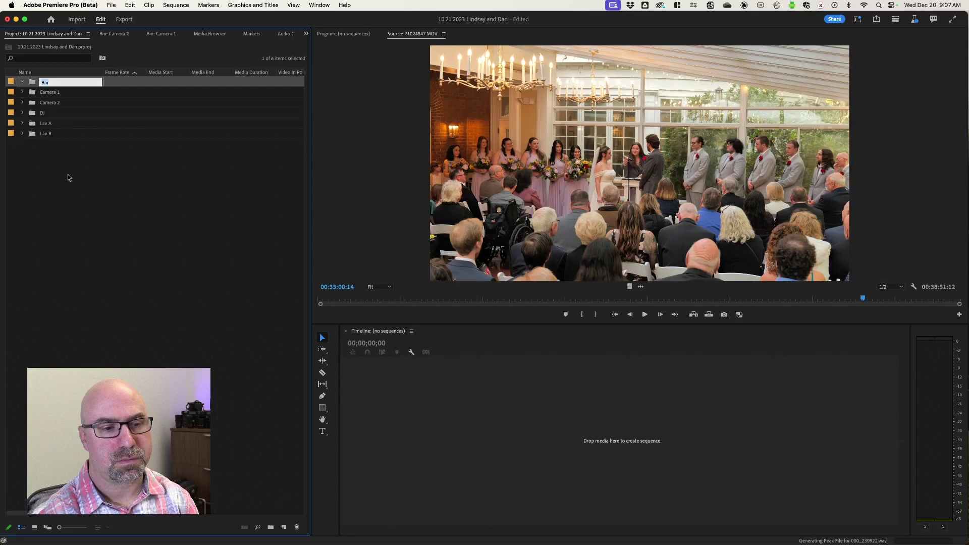
pyautogui.write('Sequences')
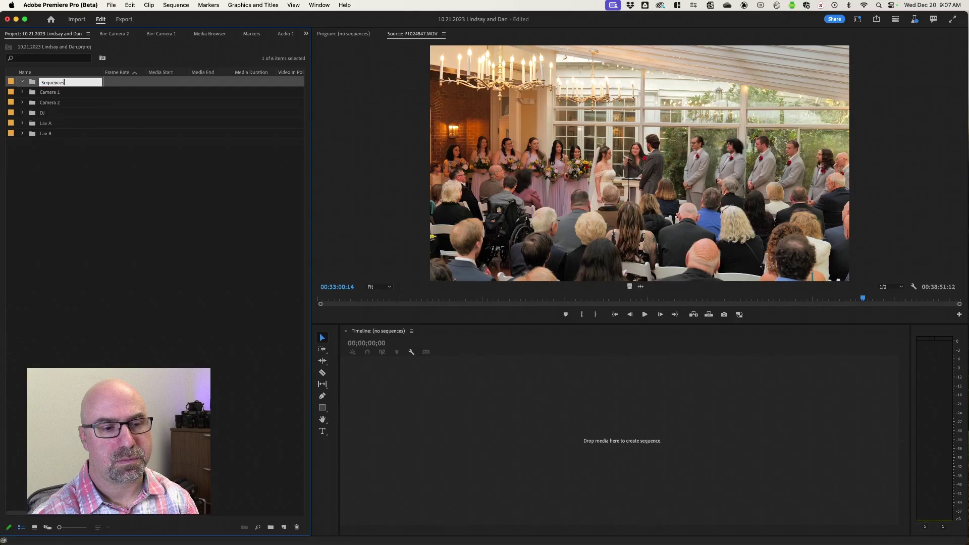
pyautogui.press('Tab')
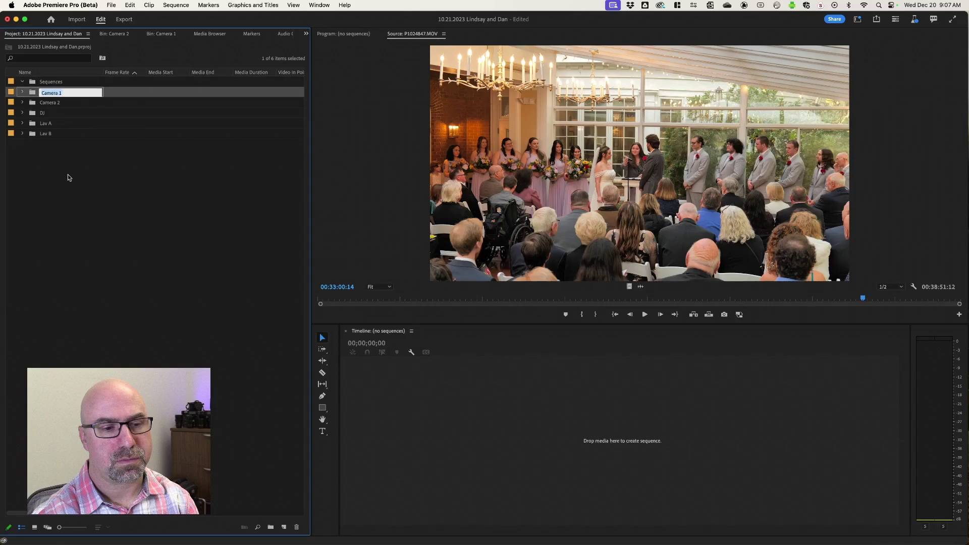
pyautogui.click(38, 83)
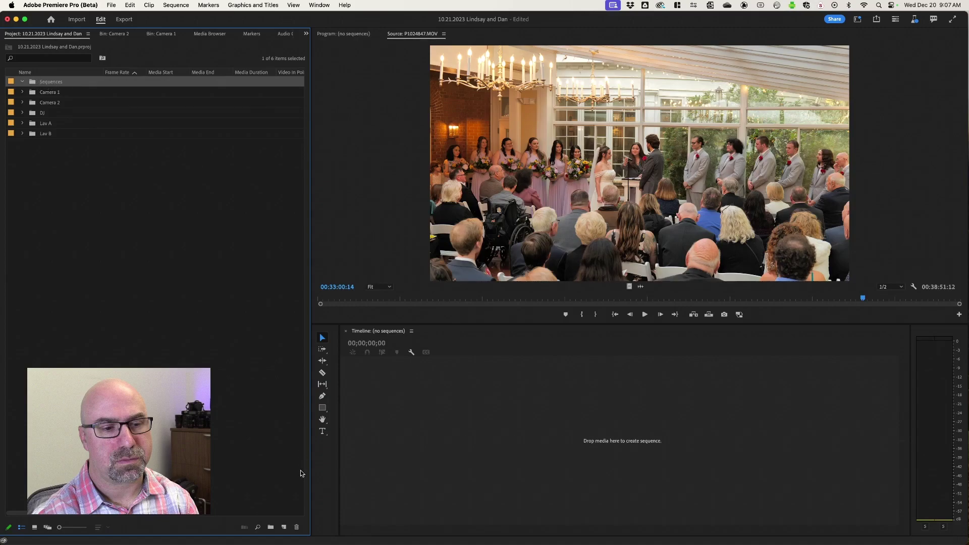
# Step: Create a sequence named Ceremony in the Sequences bin with the UHD (4K) 2160p 23.976 fps preset
pyautogui.click(284, 527)
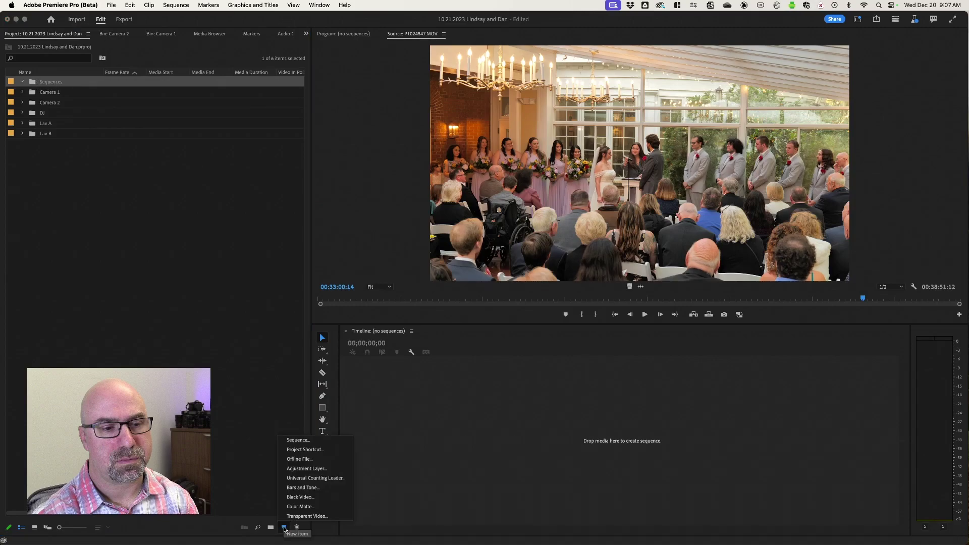
pyautogui.click(298, 440)
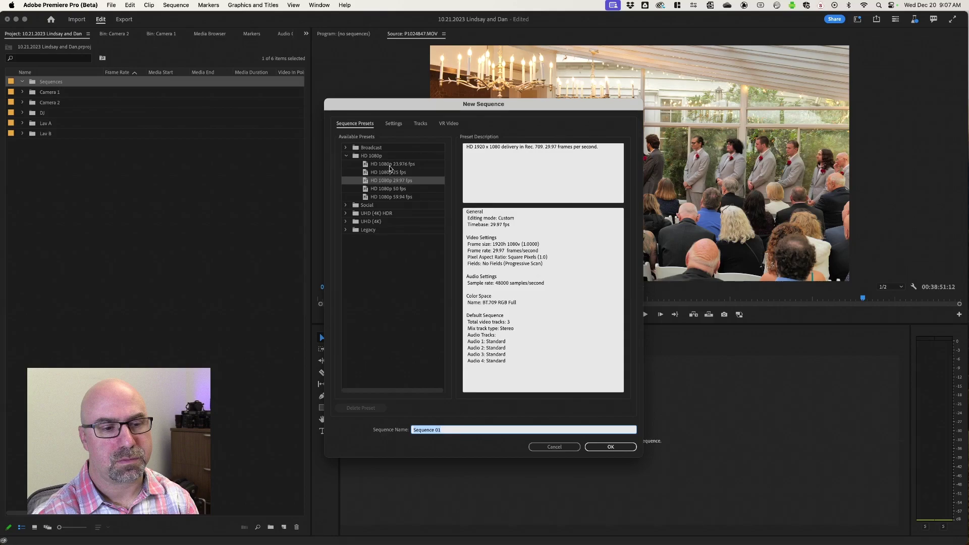
pyautogui.click(347, 156)
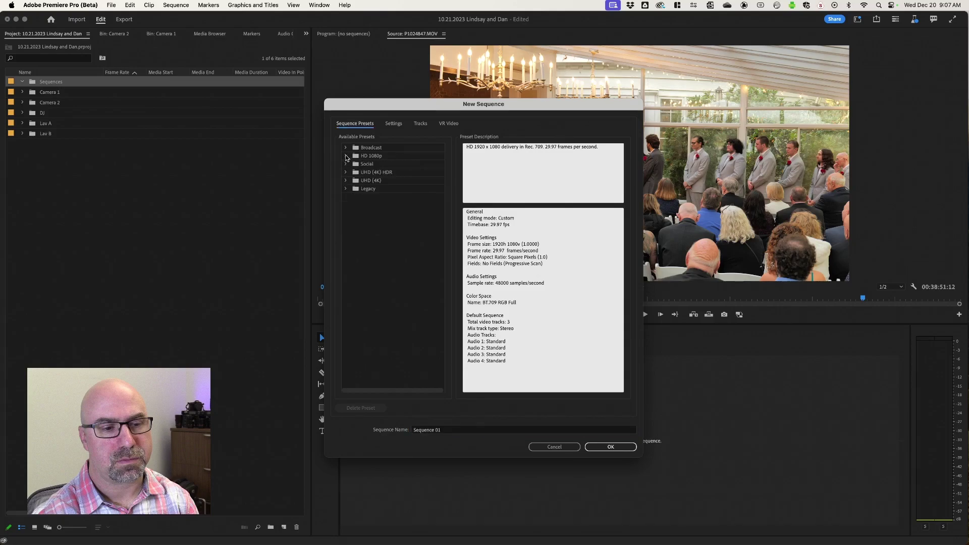
pyautogui.click(346, 181)
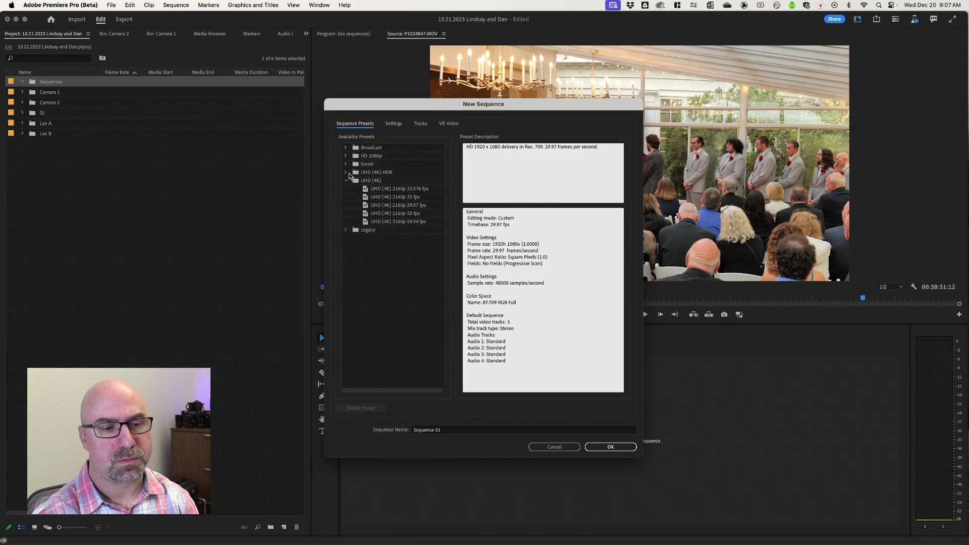
pyautogui.click(346, 172)
pyautogui.click(346, 173)
pyautogui.click(409, 190)
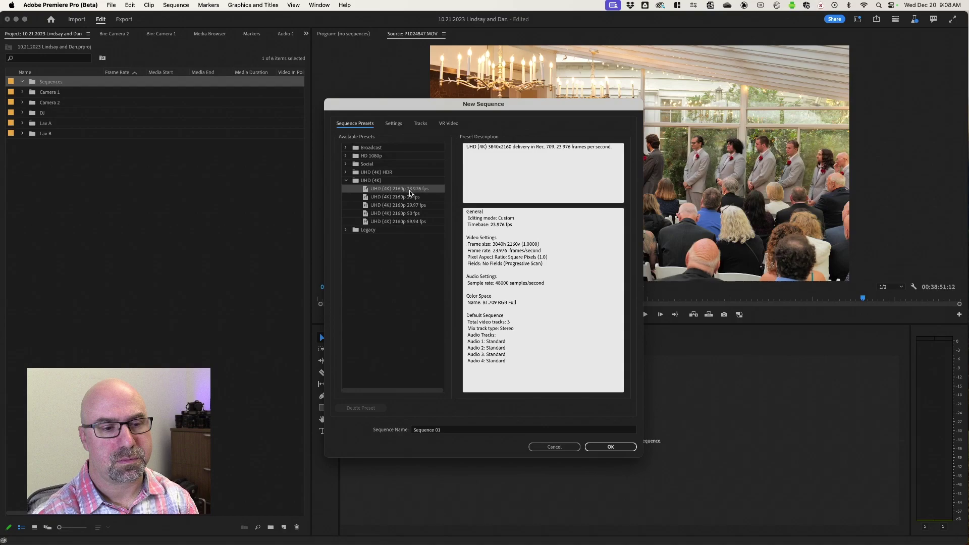
pyautogui.click(442, 430)
pyautogui.write('Ceremony')
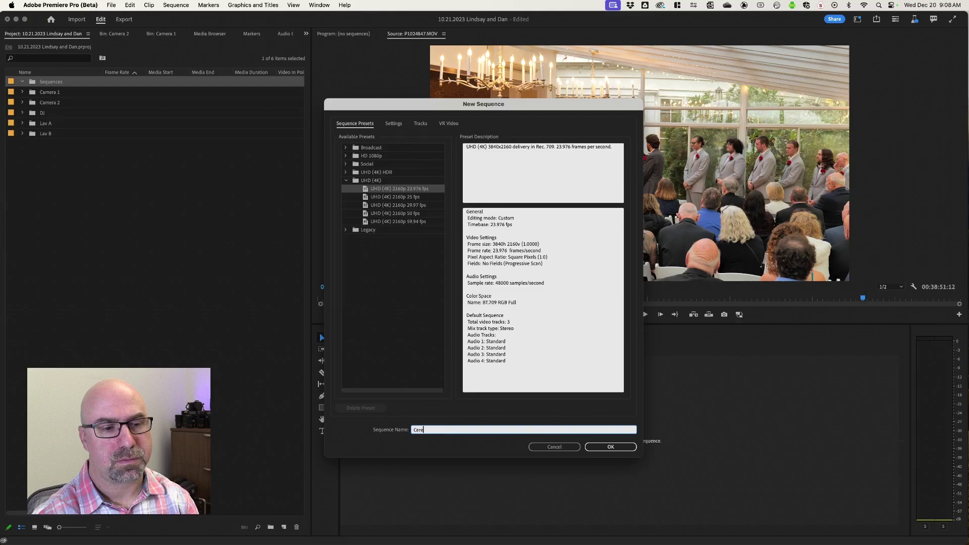
pyautogui.press('Return')
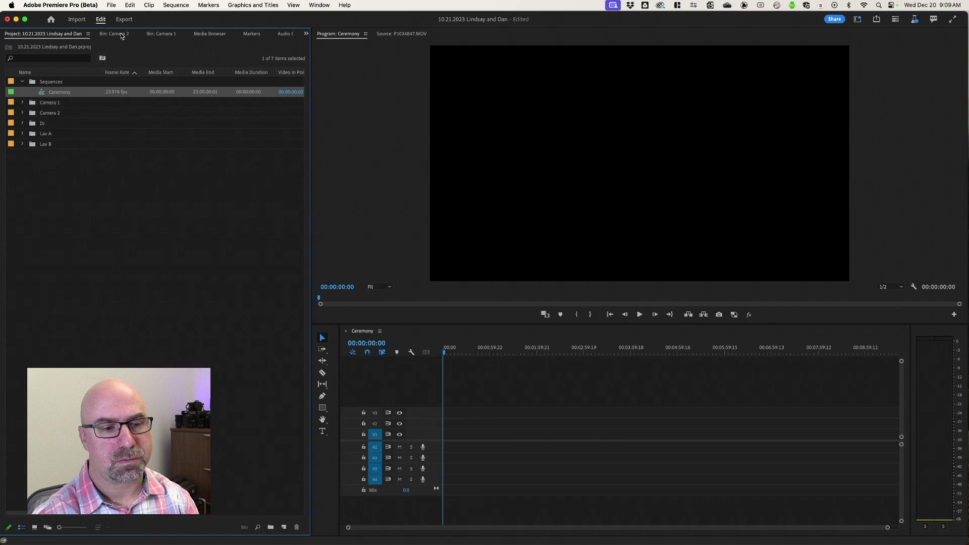
# Step: Place P1014823.MOV from the Camera 1 bin at the start of the Ceremony sequence, keeping the existing sequence settings
pyautogui.click(158, 36)
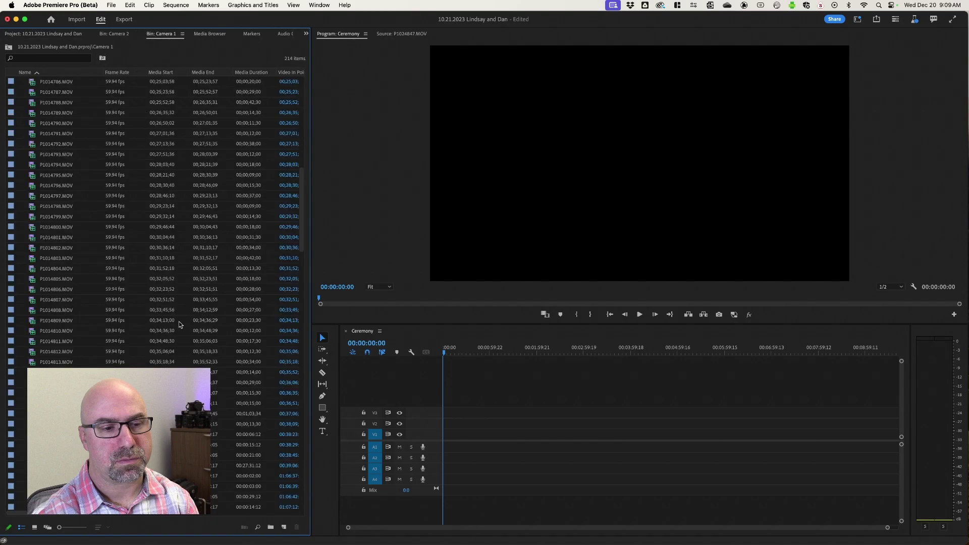
pyautogui.click(56, 465)
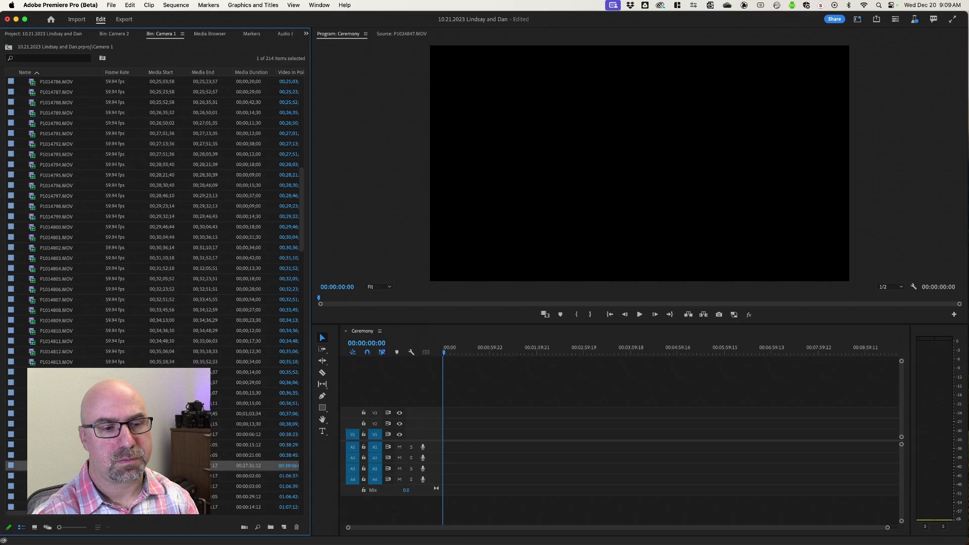
pyautogui.doubleClick(56, 466)
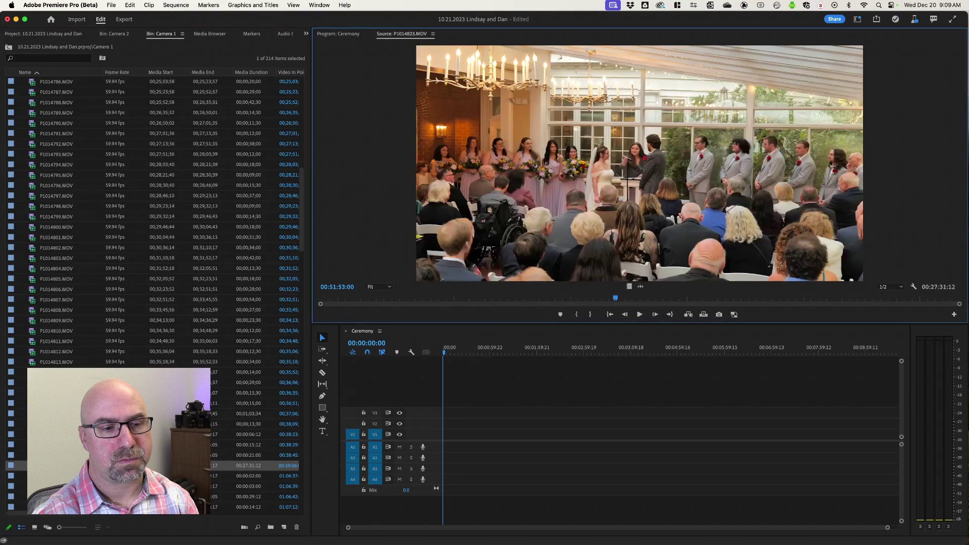
pyautogui.moveTo(56, 465); pyautogui.dragTo(424, 443)
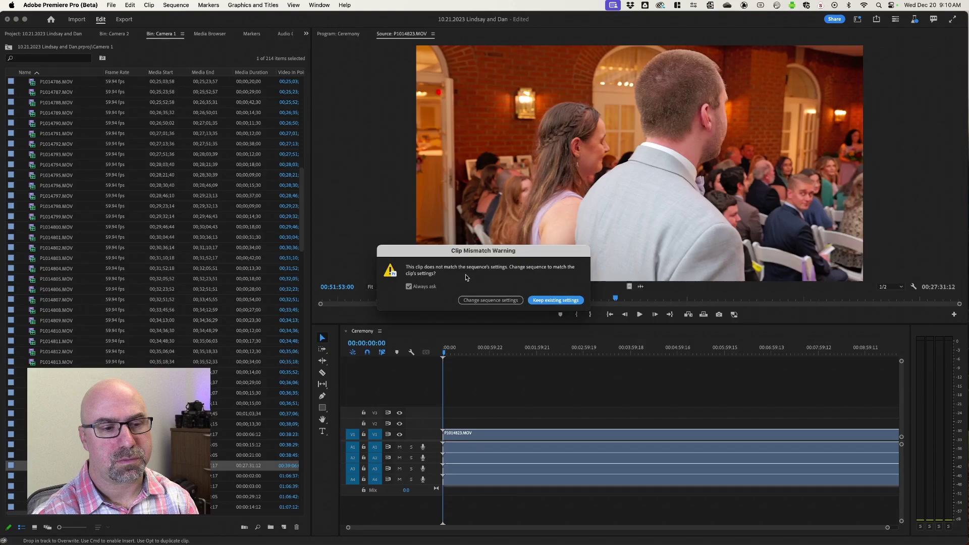
pyautogui.click(539, 302)
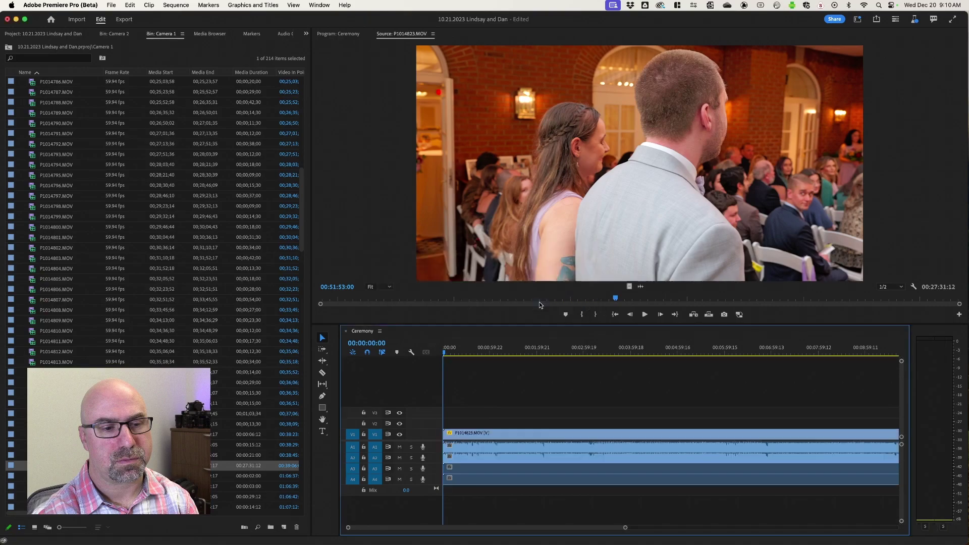
# Step: Check the clip in the Ceremony timeline at 00:00:27:02 and 00:00:46:23, and delete it from the sequence
pyautogui.scroll(-10, 504, 364)
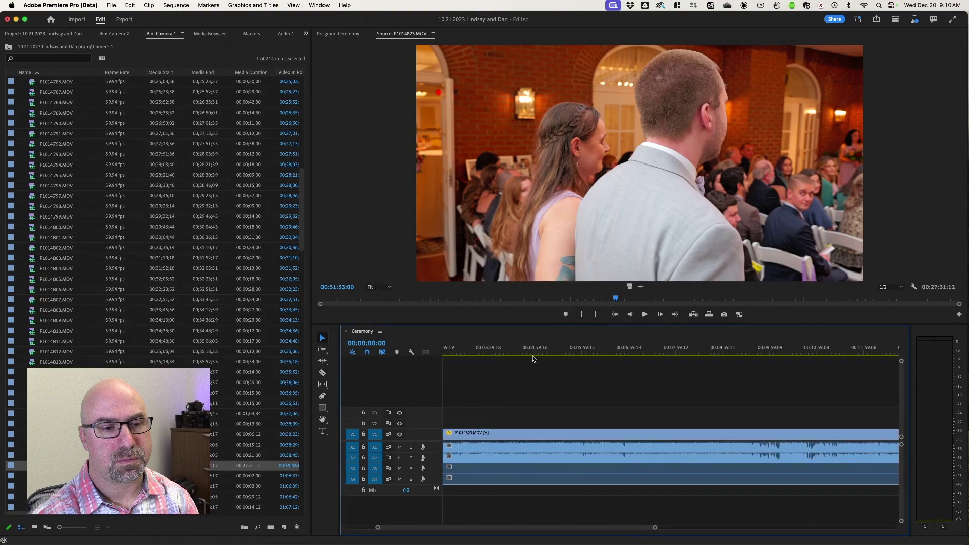
pyautogui.scroll(10, 534, 358)
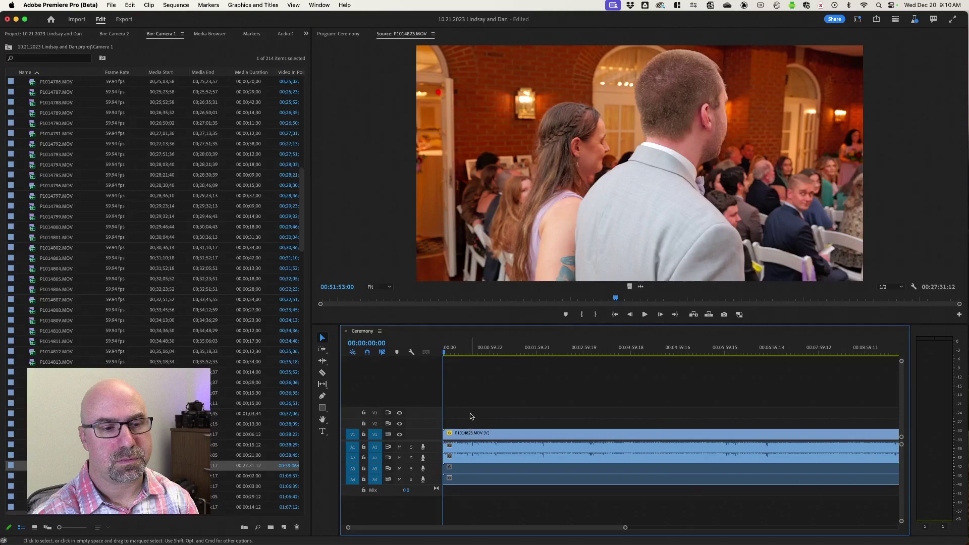
pyautogui.click(464, 351)
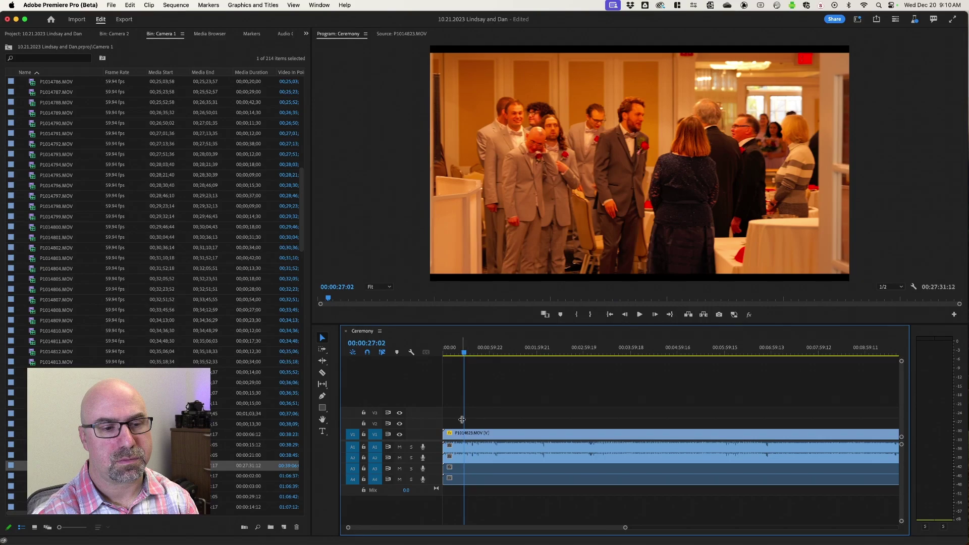
pyautogui.click(480, 353)
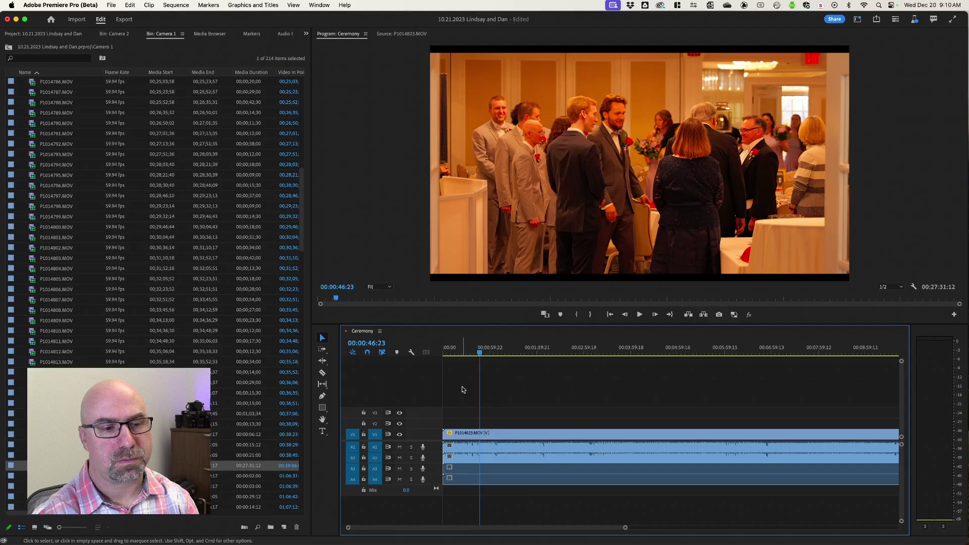
pyautogui.press('Delete')
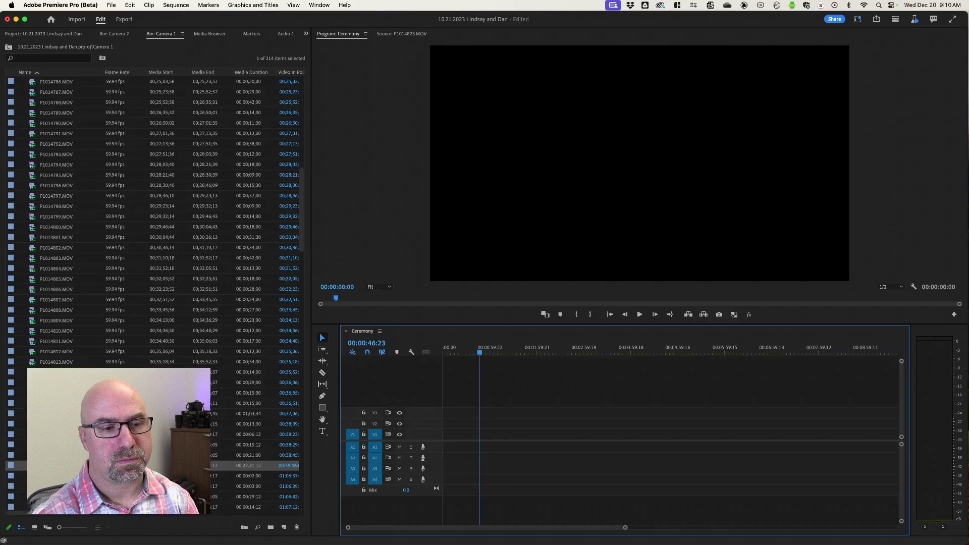
# Step: Inspect the audio channel mapping of P1014823.MOV in the Camera 1 bin and close the settings without changes
pyautogui.rightClick(32, 466)
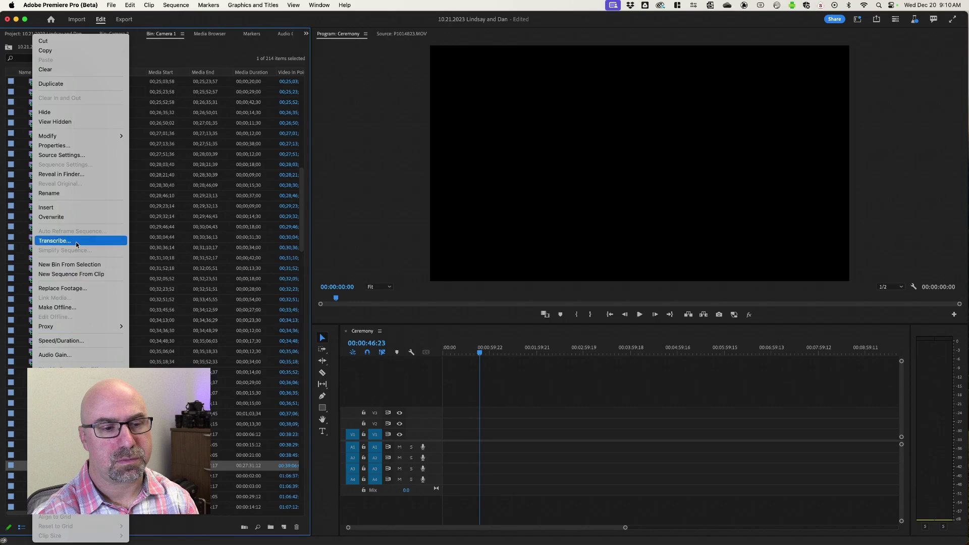
pyautogui.moveTo(81, 136)
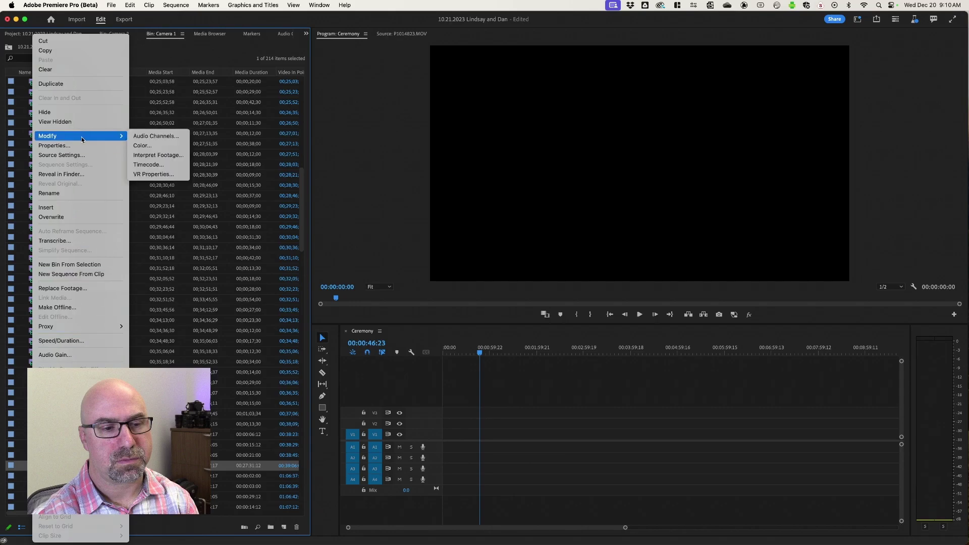
pyautogui.click(168, 135)
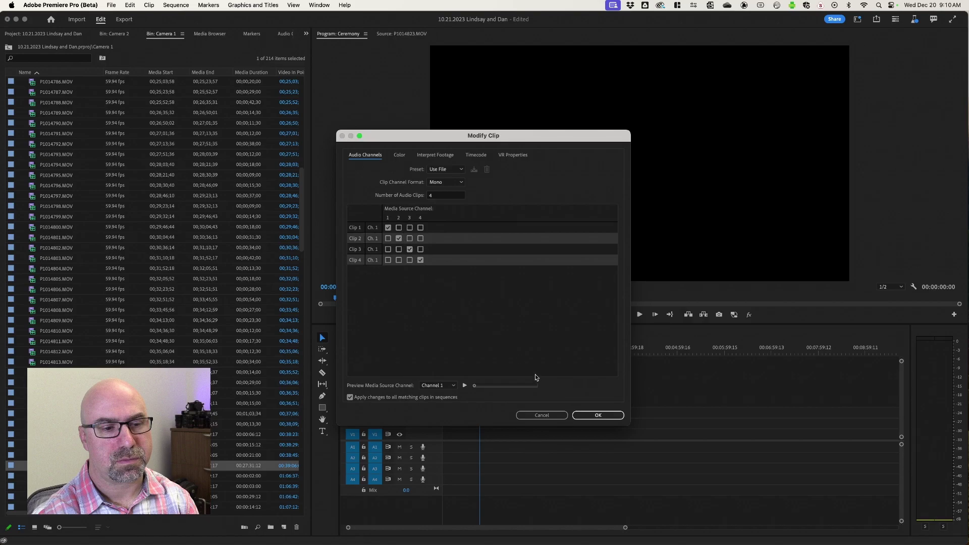
pyautogui.click(545, 414)
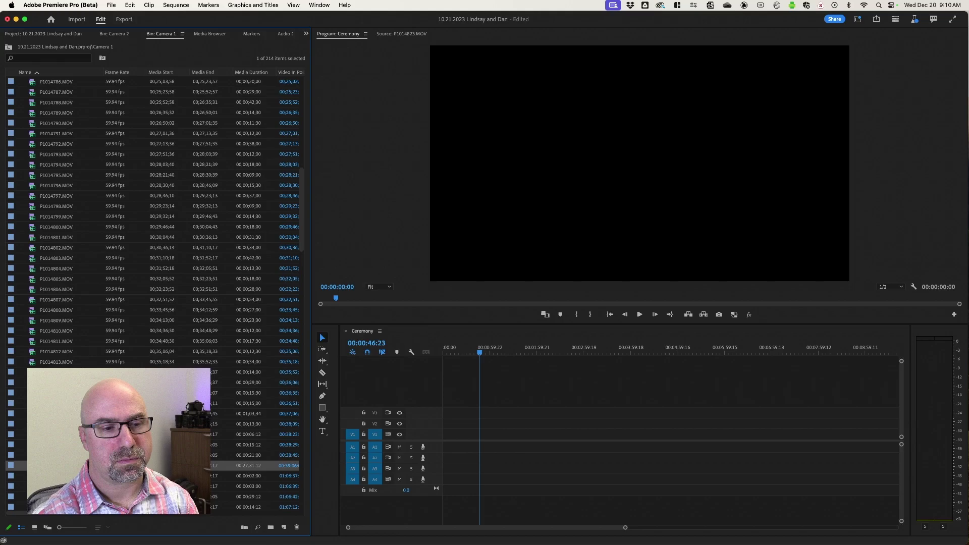
# Step: Inspect the audio channel mapping of P1014801.MOV in the Camera 1 bin and close the settings without changes
pyautogui.rightClick(44, 239)
pyautogui.moveTo(90, 136)
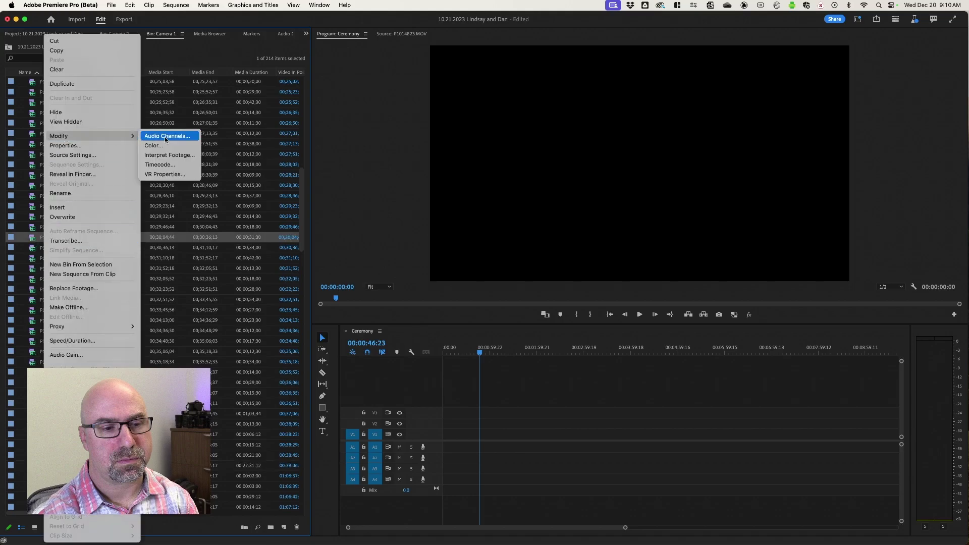
pyautogui.click(165, 137)
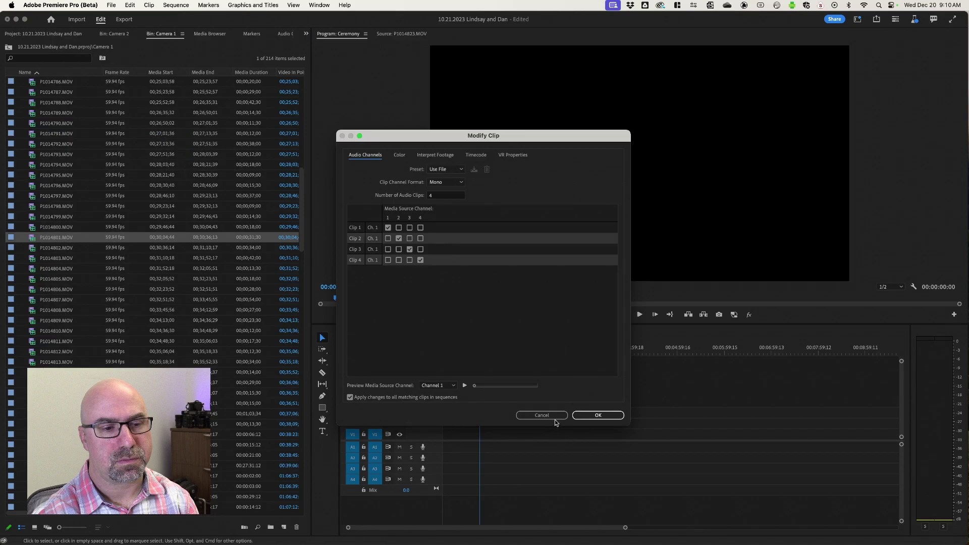
pyautogui.click(555, 416)
# Step: Inspect the audio channel mapping of P1024847.MOV in the Camera 2 bin and close the settings without changes
pyautogui.click(113, 37)
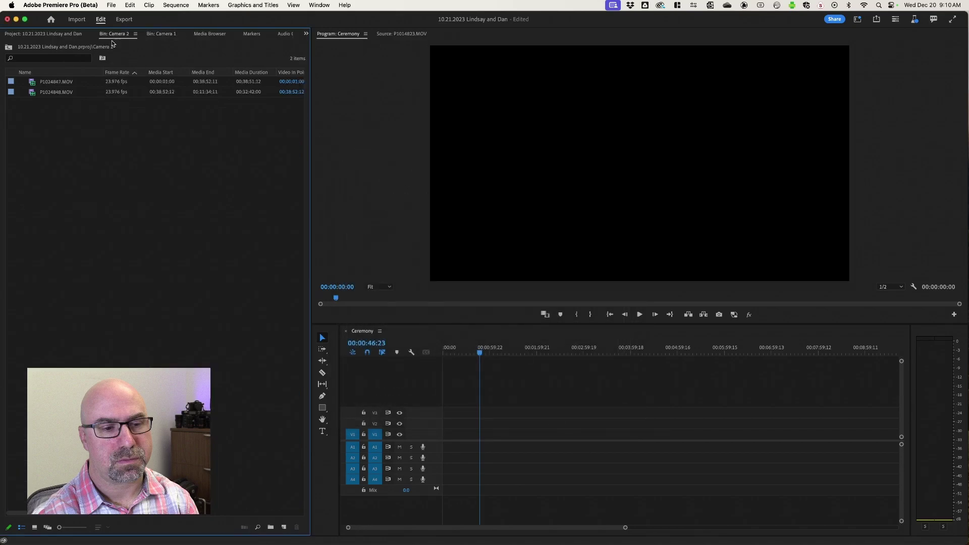
pyautogui.rightClick(69, 82)
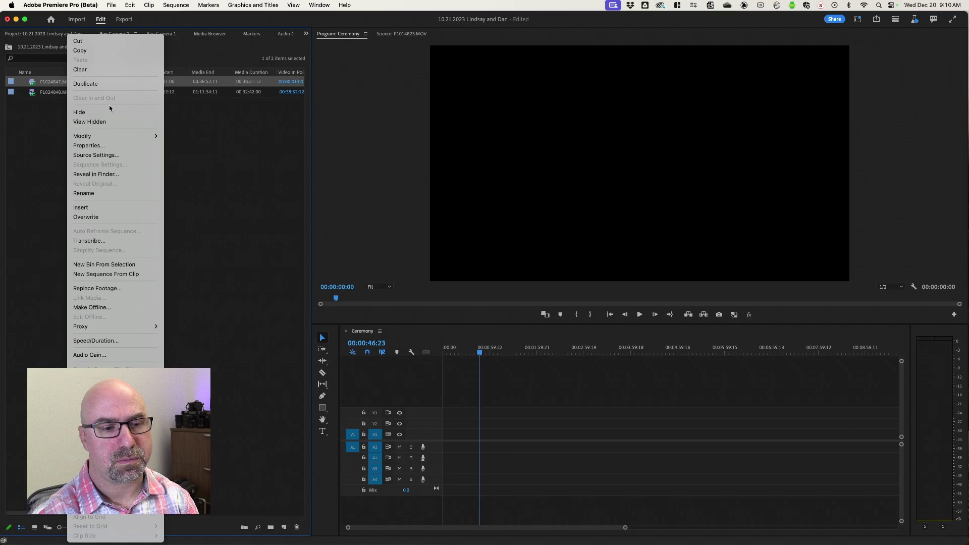
pyautogui.moveTo(117, 137)
pyautogui.click(185, 135)
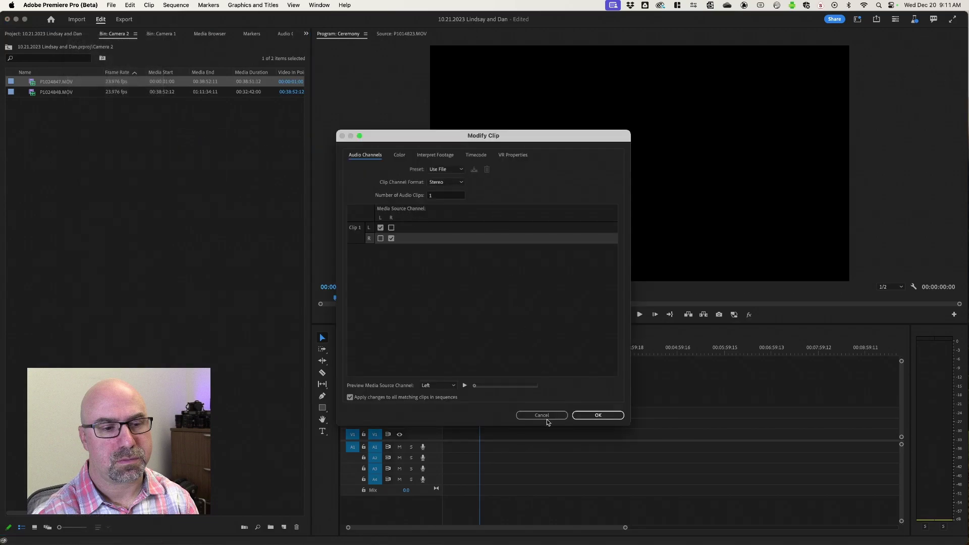
pyautogui.click(549, 416)
# Step: Modify the audio channels of all clips in the Camera 1 bin, setting the clip channel format to Stereo
pyautogui.click(157, 34)
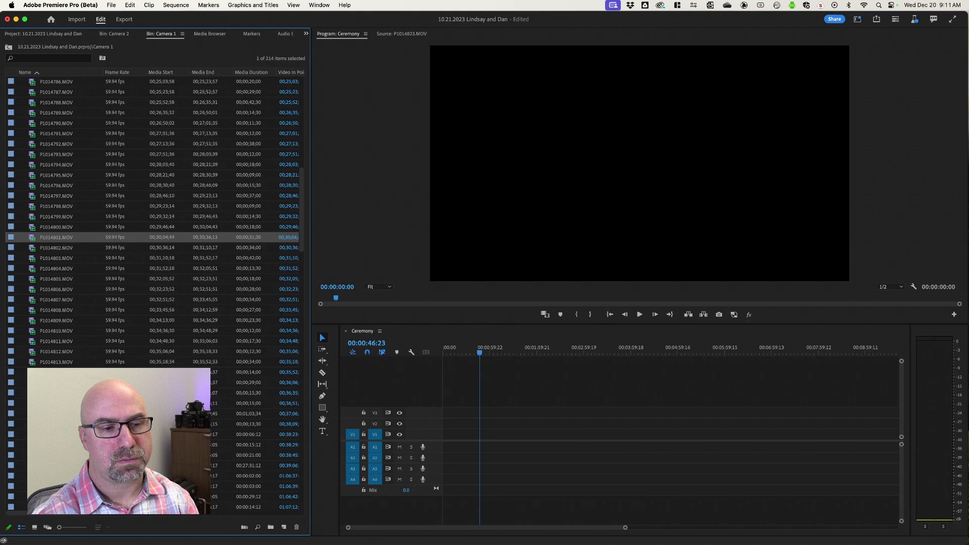
pyautogui.scroll(-20, 152, 293)
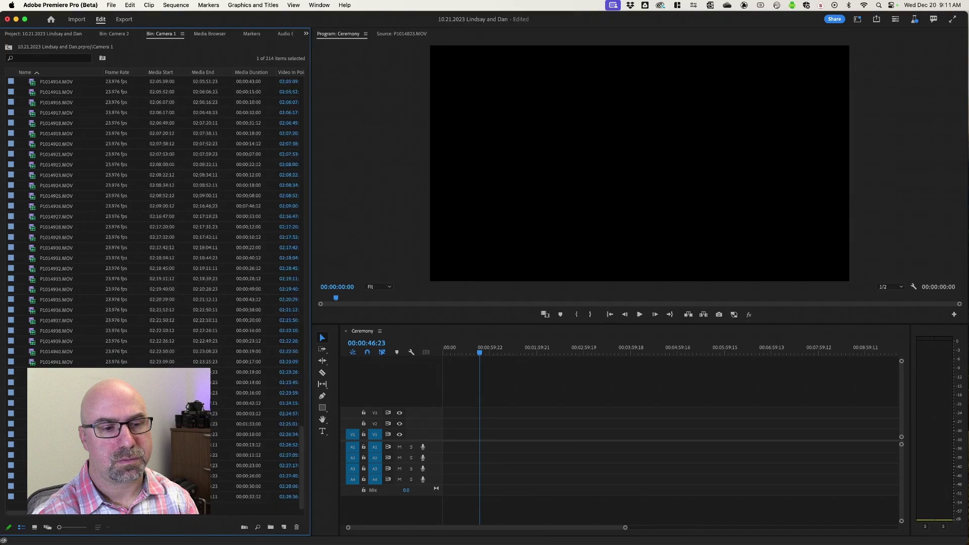
pyautogui.scroll(20, 152, 293)
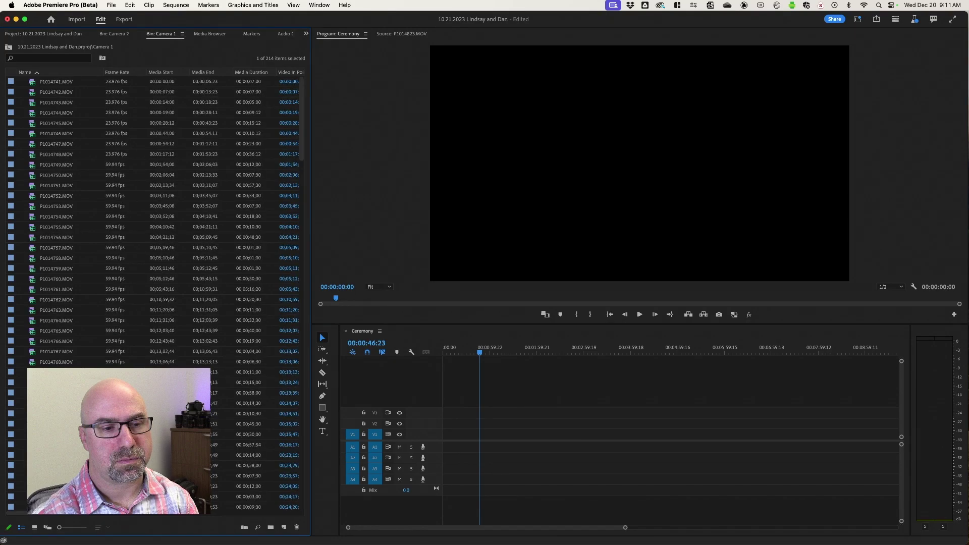
pyautogui.press('super+a')
pyautogui.rightClick(69, 341)
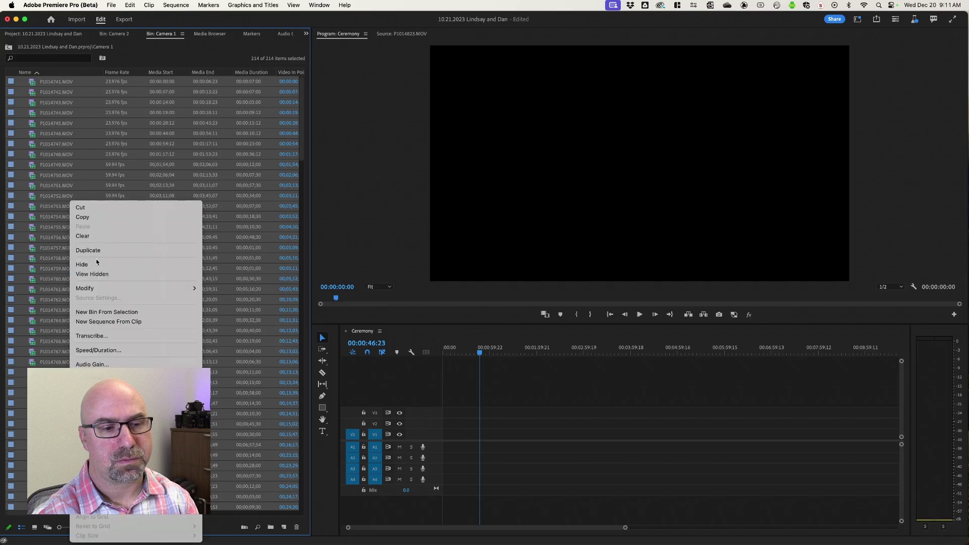
pyautogui.moveTo(157, 288)
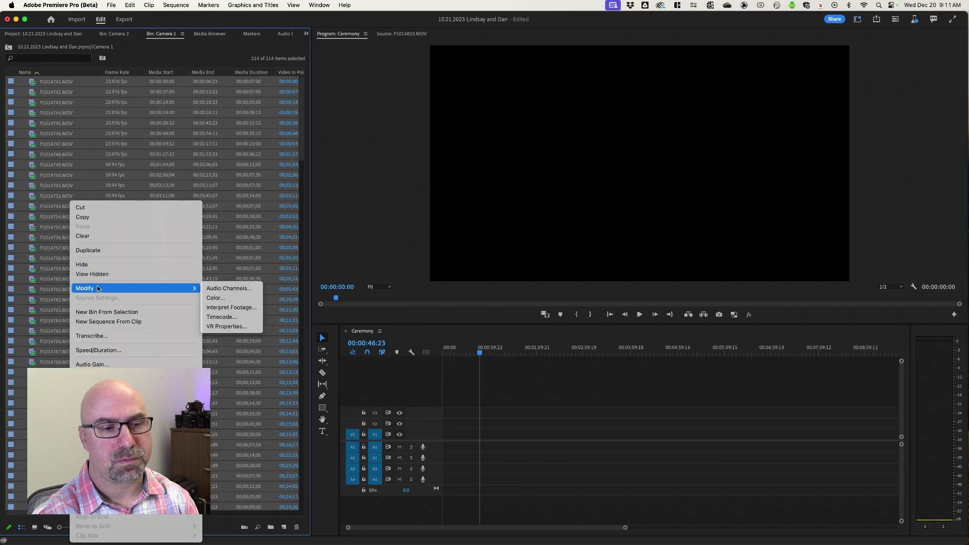
pyautogui.click(240, 289)
pyautogui.click(446, 182)
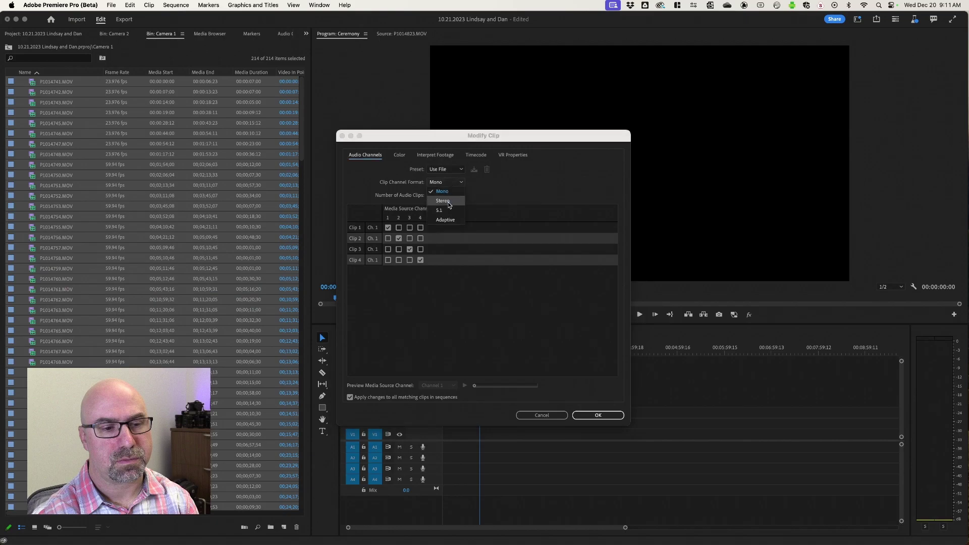
pyautogui.click(448, 201)
pyautogui.click(412, 260)
pyautogui.click(413, 259)
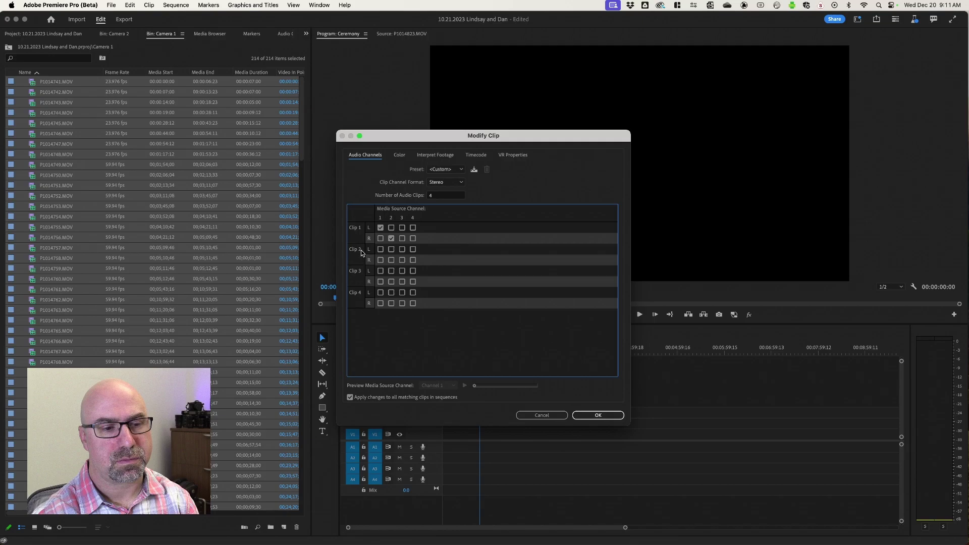
# Step: Set the number of audio clips to 1 and apply the audio channel settings to the selected clips
pyautogui.click(433, 195)
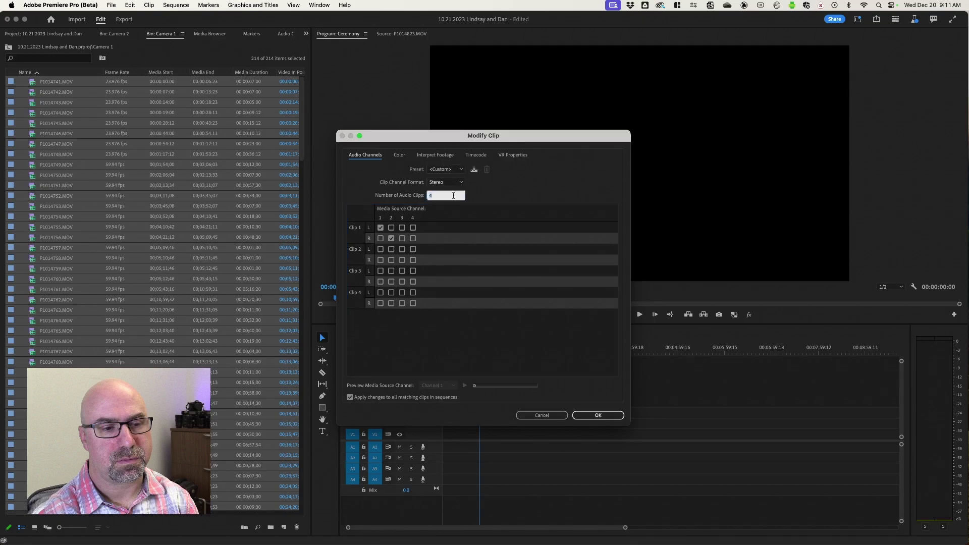
pyautogui.write('1')
pyautogui.click(447, 350)
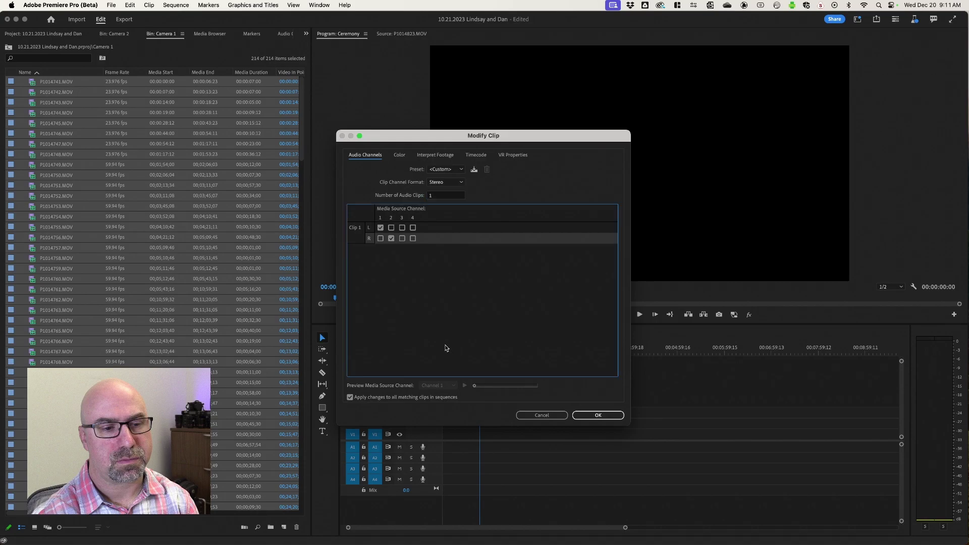
pyautogui.click(599, 415)
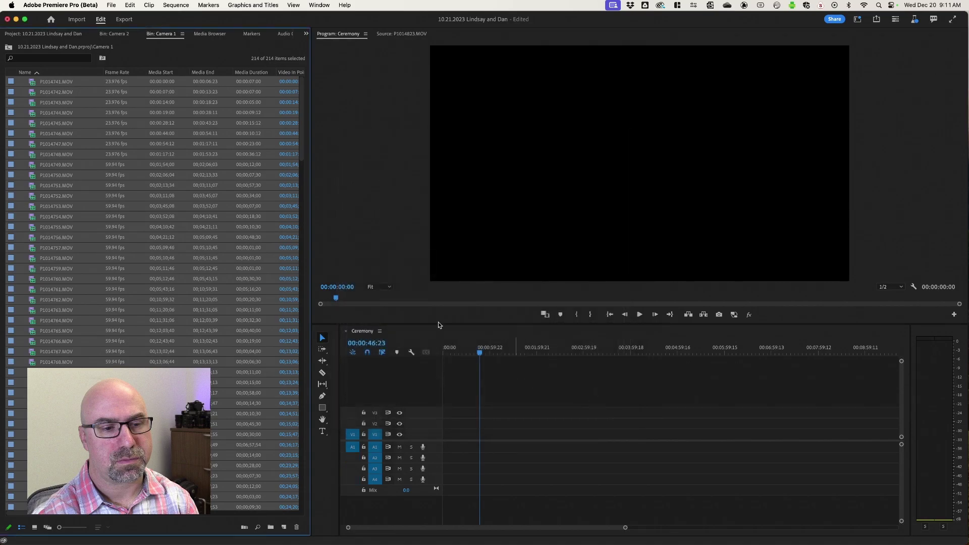
# Step: Place P1014823.MOV at the start of the Ceremony sequence, keeping the existing sequence settings, and view it at 00:00:17:16
pyautogui.click(150, 300)
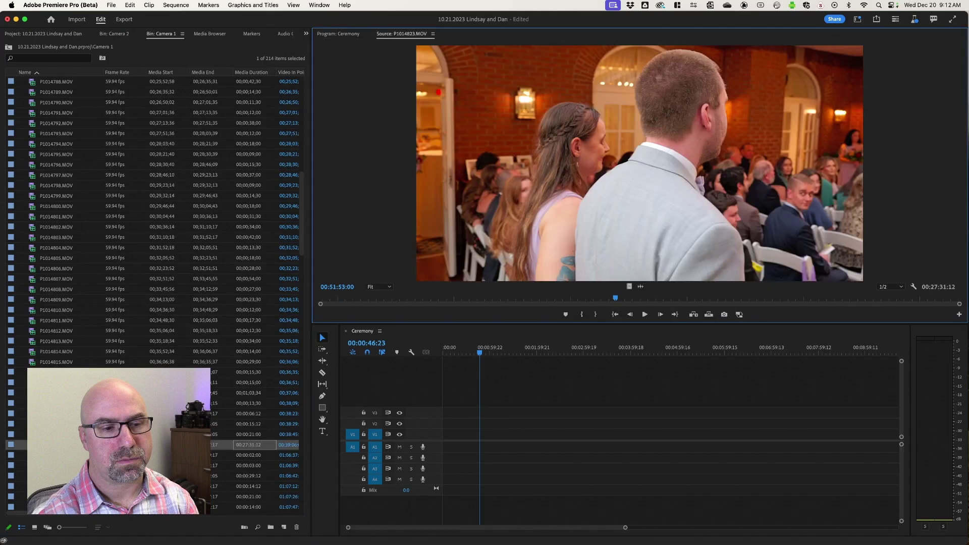
pyautogui.moveTo(56, 445); pyautogui.dragTo(433, 442)
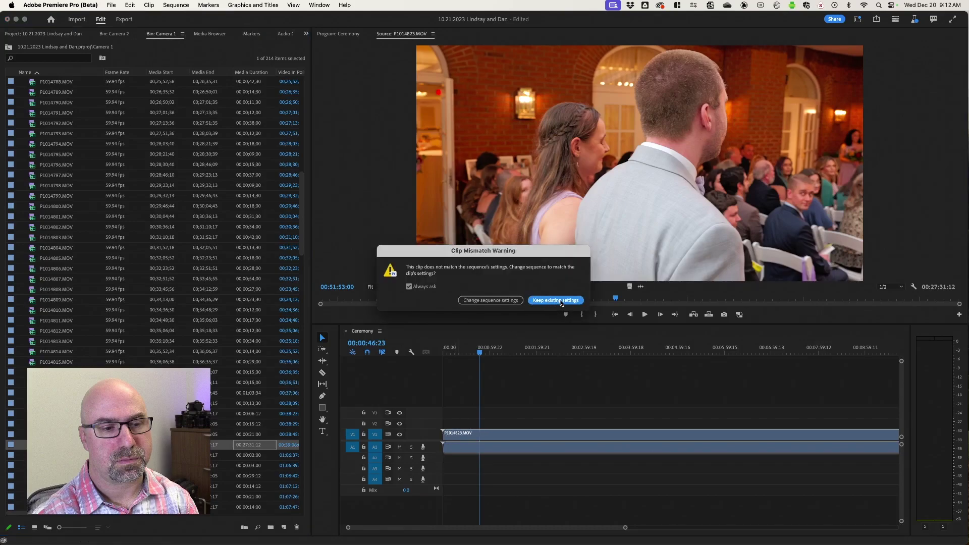
pyautogui.click(560, 300)
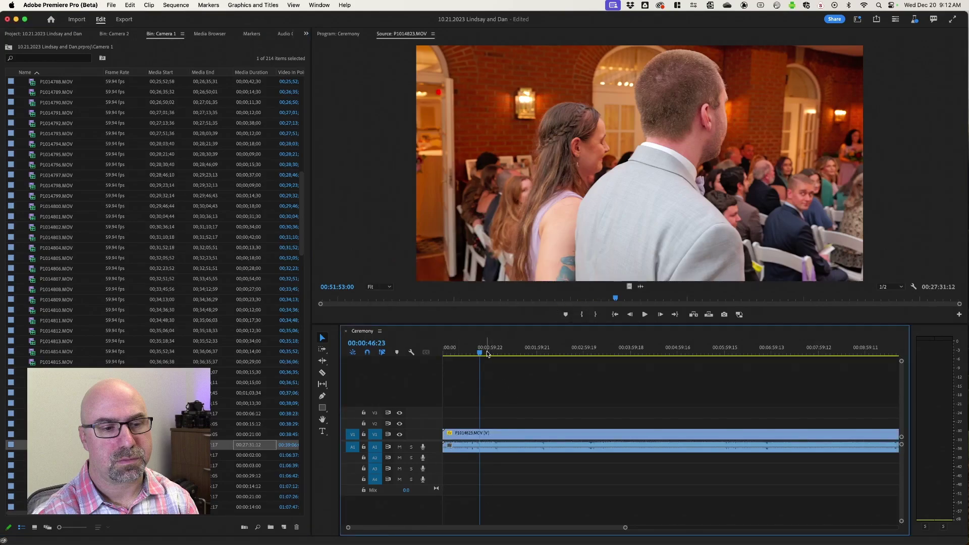
pyautogui.click(455, 354)
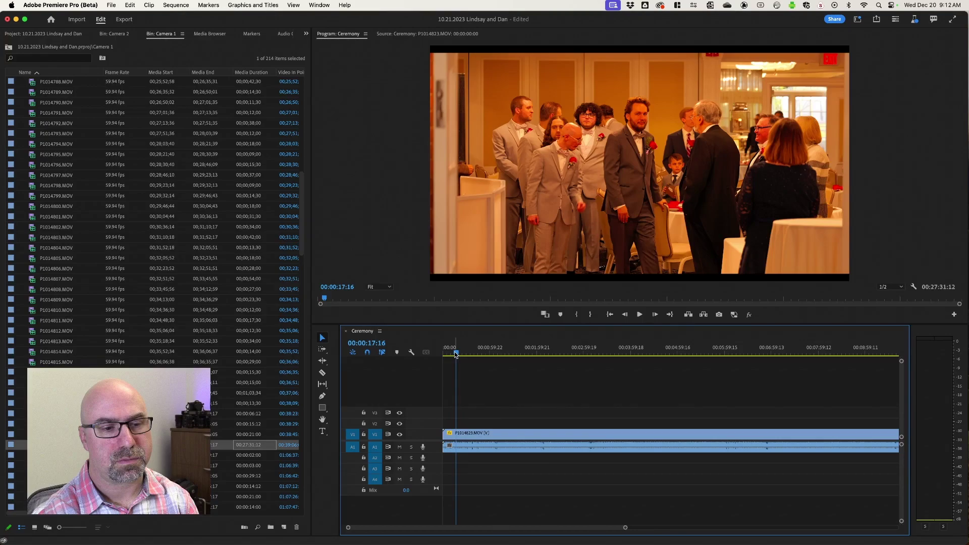
# Step: Switch to a workspace with Effect Controls and set the scale of P1014823.MOV in the timeline to 100
pyautogui.click(109, 32)
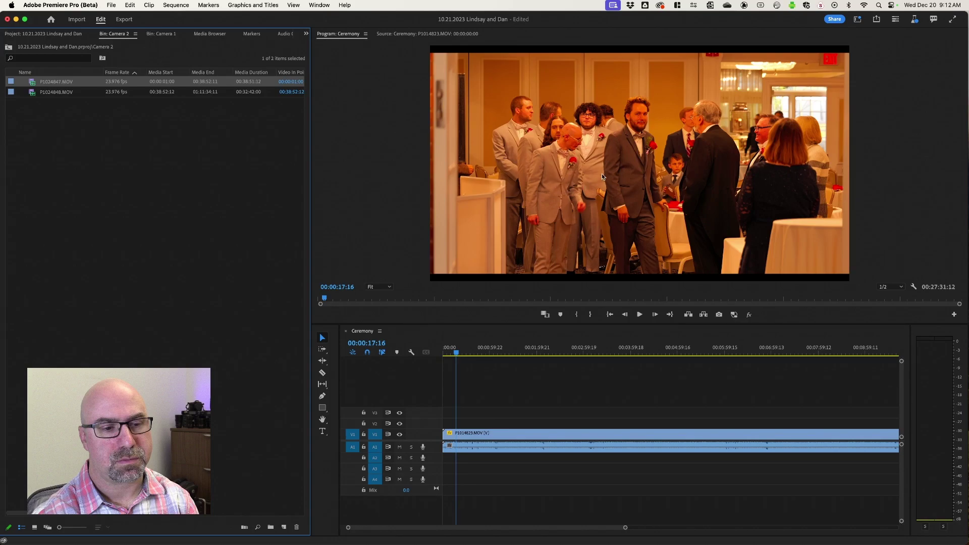
pyautogui.click(516, 436)
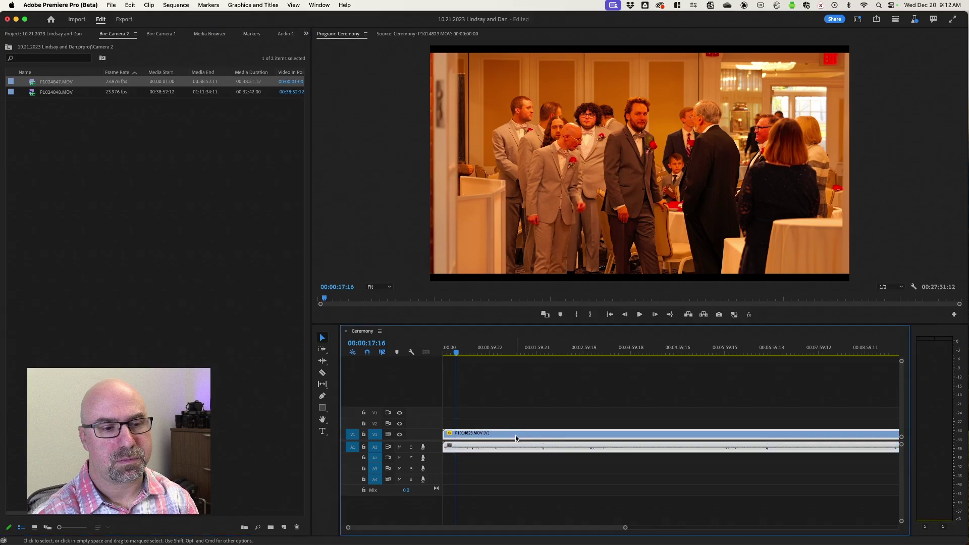
pyautogui.click(857, 19)
pyautogui.click(863, 87)
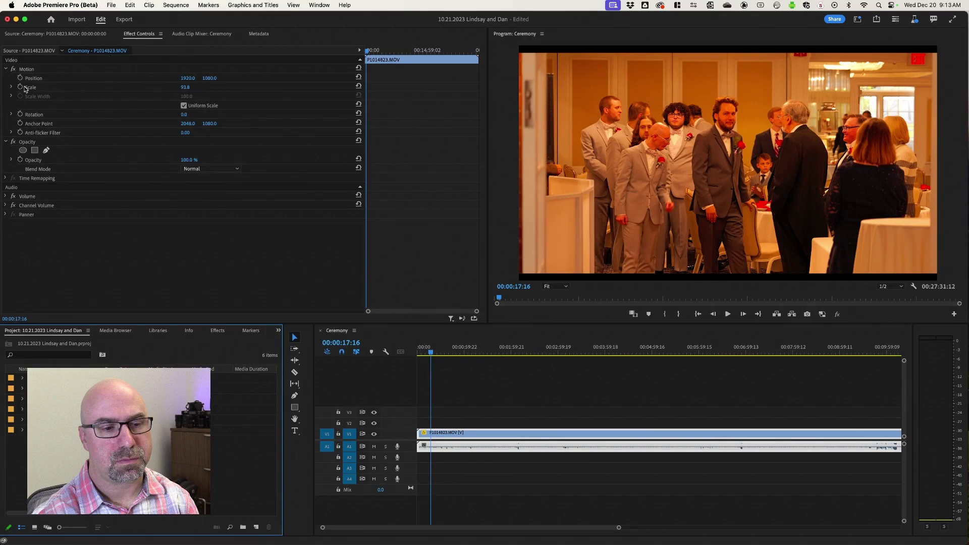
pyautogui.click(186, 87)
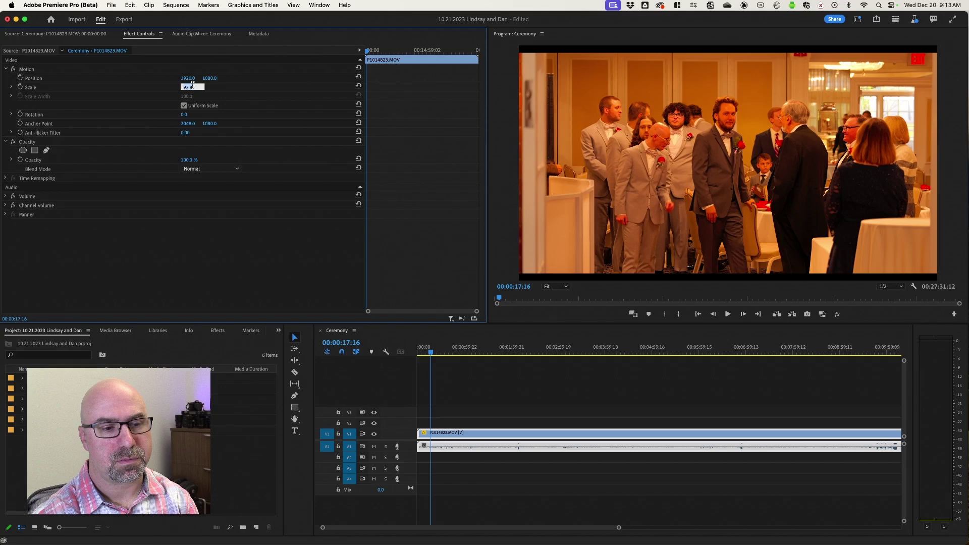
pyautogui.write('100')
pyautogui.press('Return')
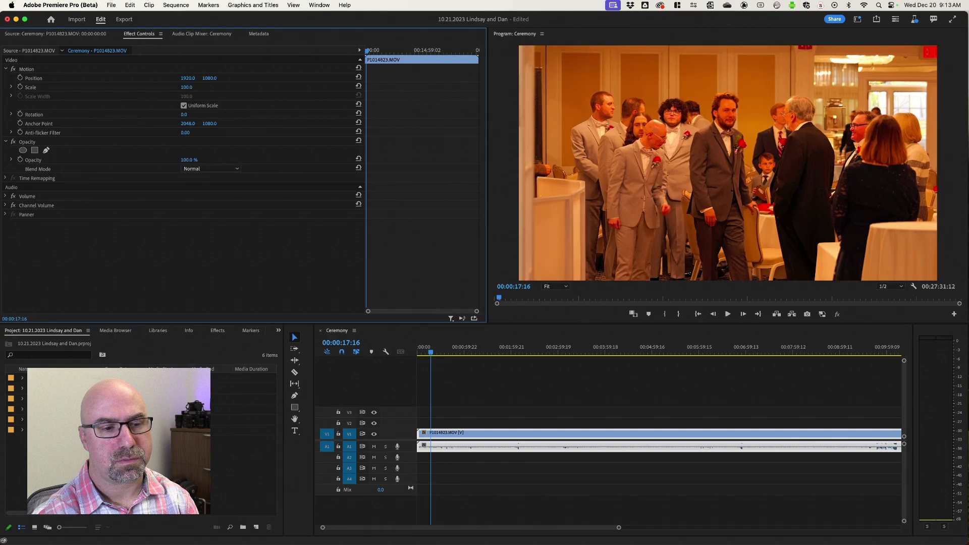
# Step: Return to the previous workspace and place P1024847.MOV from the Camera 2 bin at the sequence start on V2 and A2
pyautogui.click(860, 22)
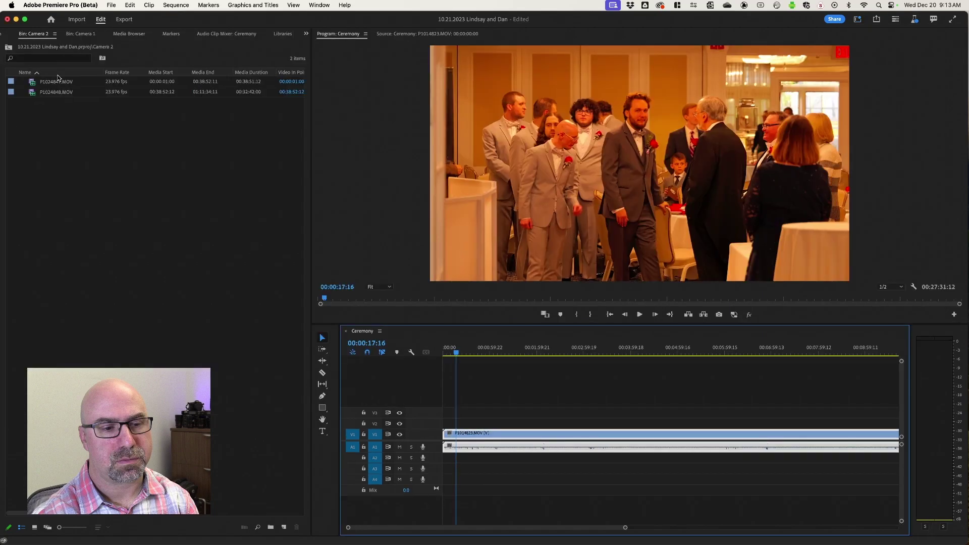
pyautogui.moveTo(31, 83); pyautogui.dragTo(440, 427)
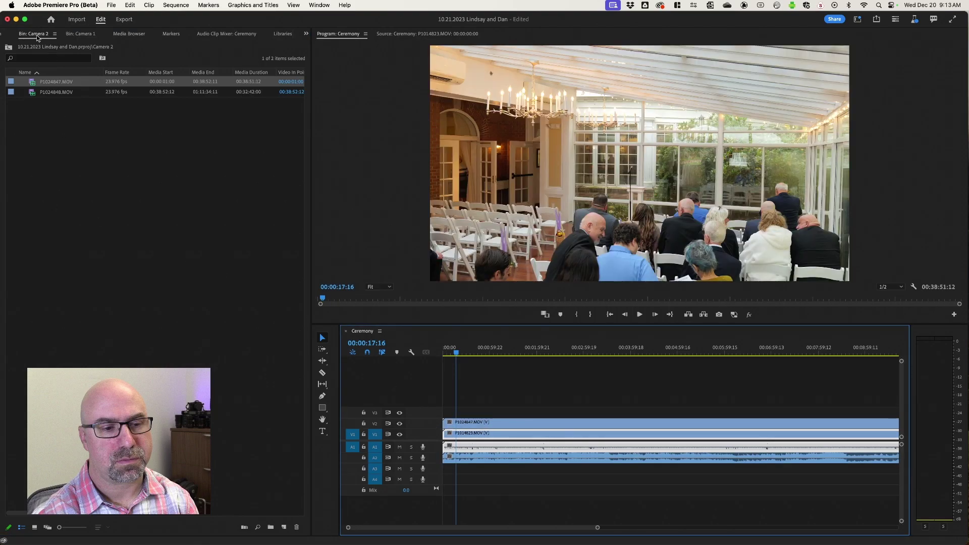
# Step: Place 000_230827.wav on A3, 000_230807.wav from Lav B on A4 and 000_230922.wav from Lav A on A5, at the sequence start
pyautogui.hotkey('shift', '1')
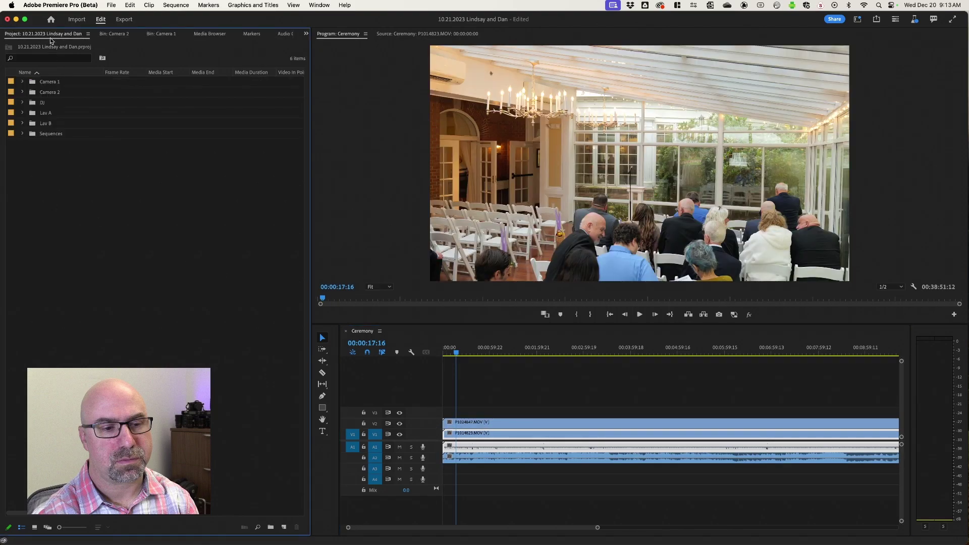
pyautogui.click(22, 103)
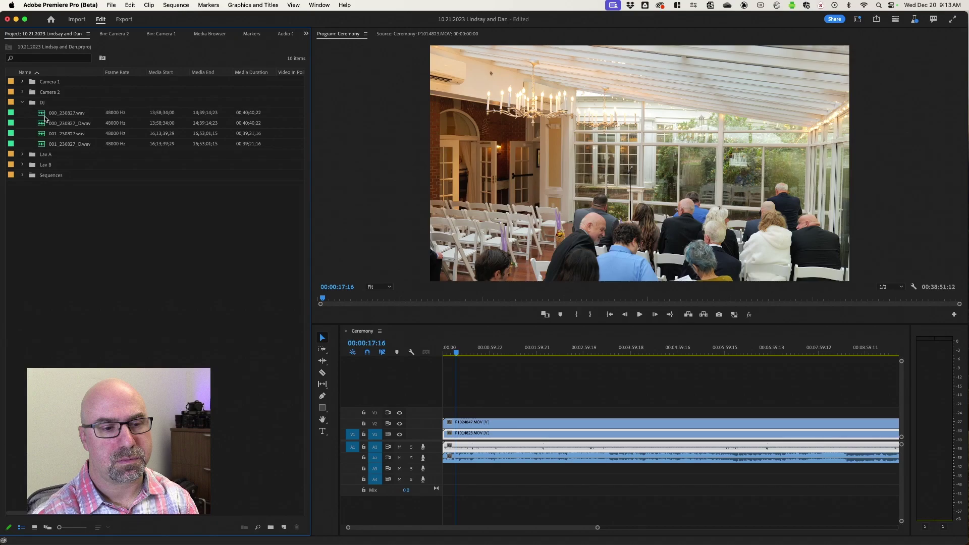
pyautogui.click(22, 155)
pyautogui.click(22, 185)
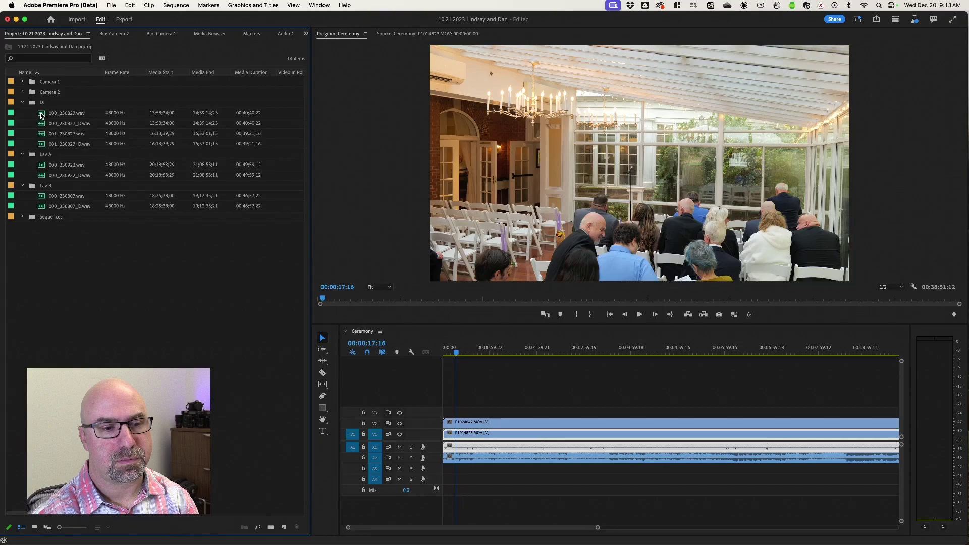
pyautogui.moveTo(41, 115); pyautogui.dragTo(446, 472)
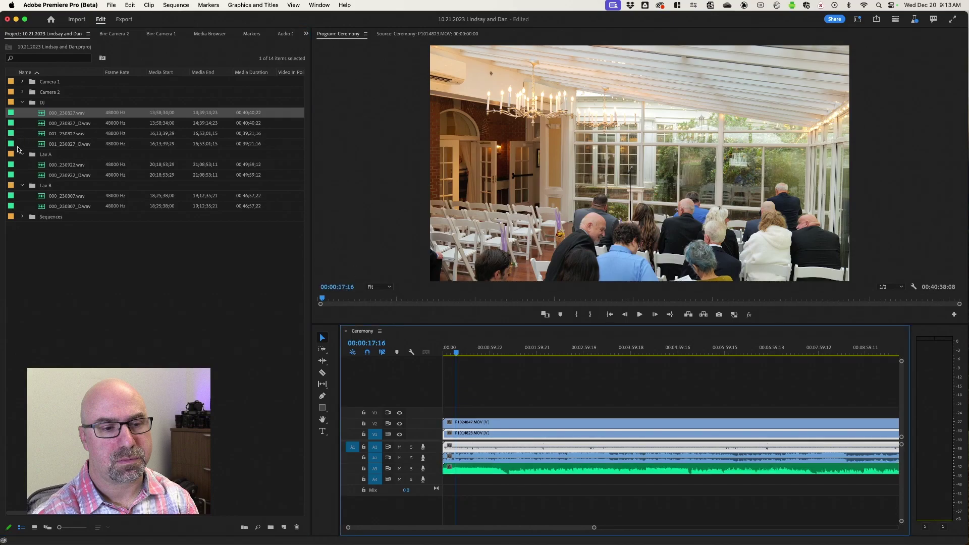
pyautogui.moveTo(46, 197); pyautogui.dragTo(448, 464)
pyautogui.moveTo(41, 165); pyautogui.dragTo(443, 501)
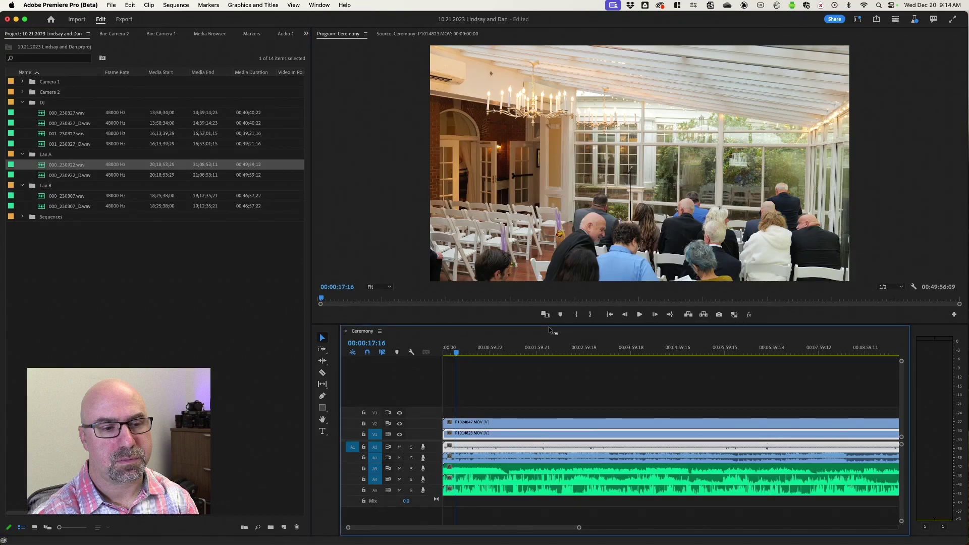
# Step: Synchronize all the camera and external audio clips in the Ceremony sequence by audio, using track channel 1
pyautogui.scroll(-3, 588, 385)
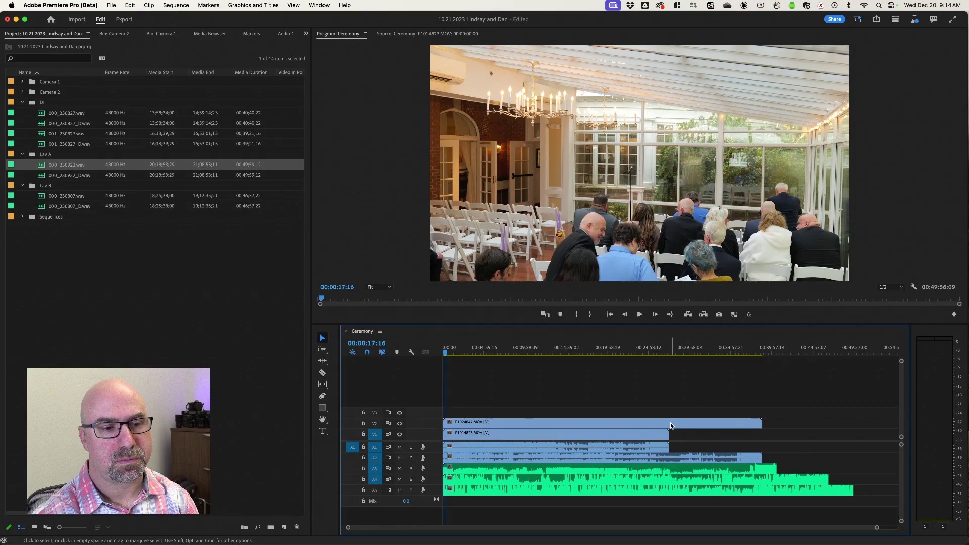
pyautogui.moveTo(573, 389); pyautogui.dragTo(585, 515)
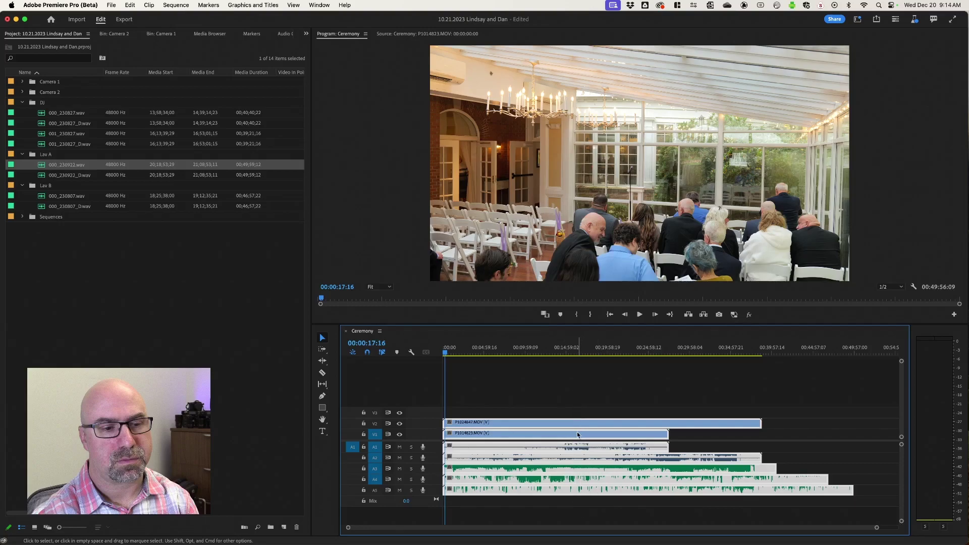
pyautogui.rightClick(577, 435)
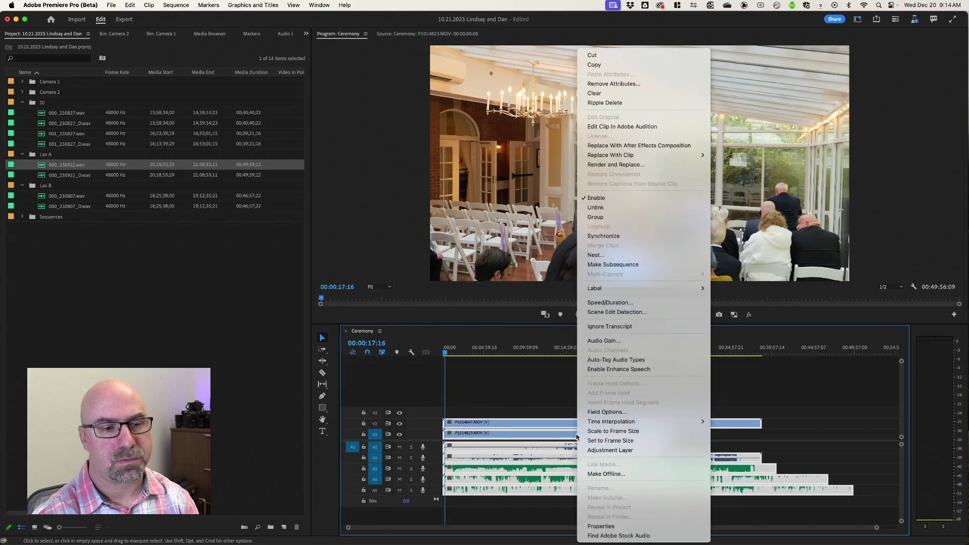
pyautogui.click(626, 236)
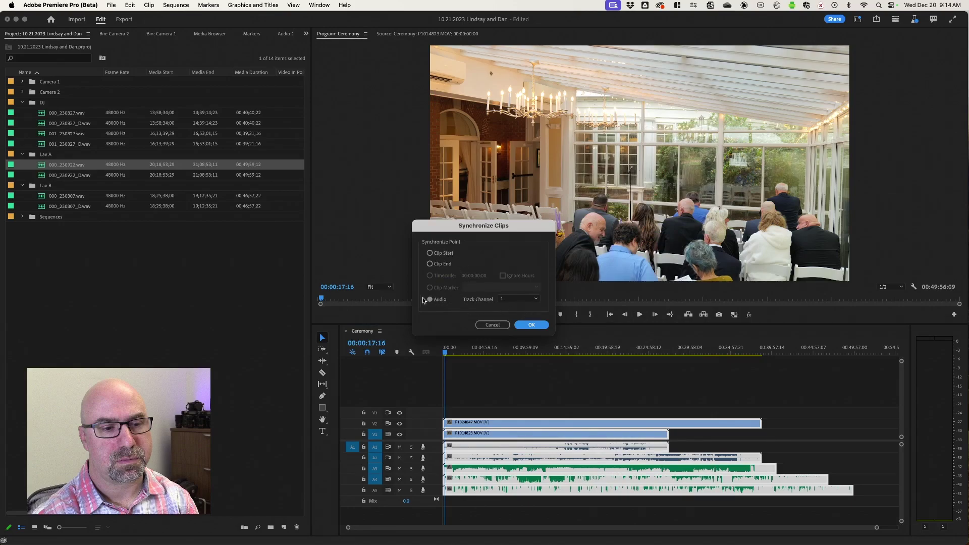
pyautogui.click(524, 326)
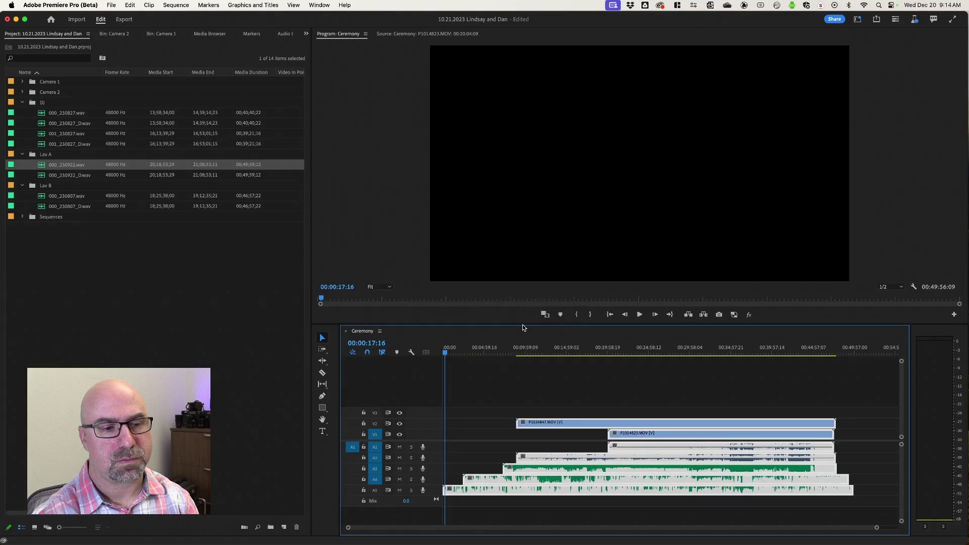
pyautogui.press('super+a')
# Step: Check the camera sync around 00:26:37:10 and 00:34:52:03 by repeatedly hiding and showing the V2 track
pyautogui.click(670, 353)
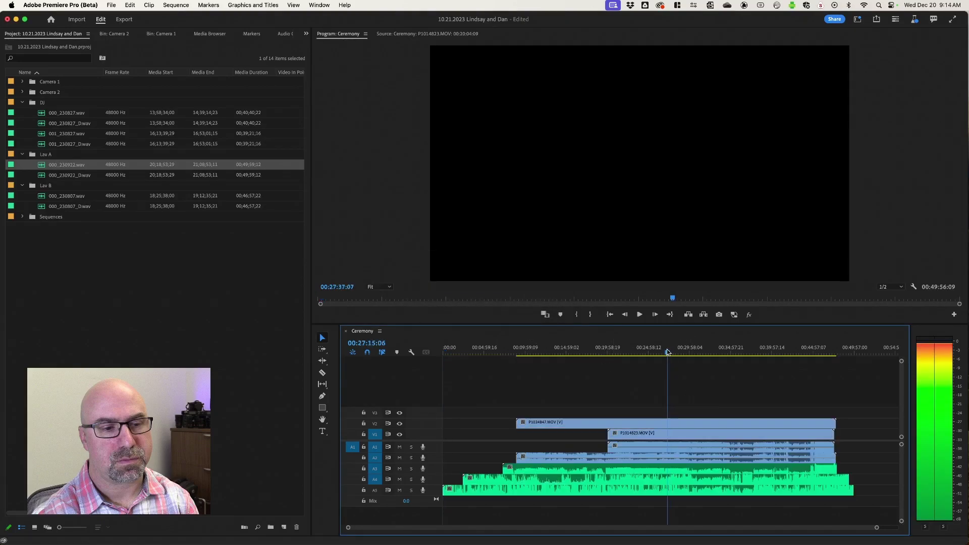
pyautogui.moveTo(669, 352); pyautogui.dragTo(665, 350)
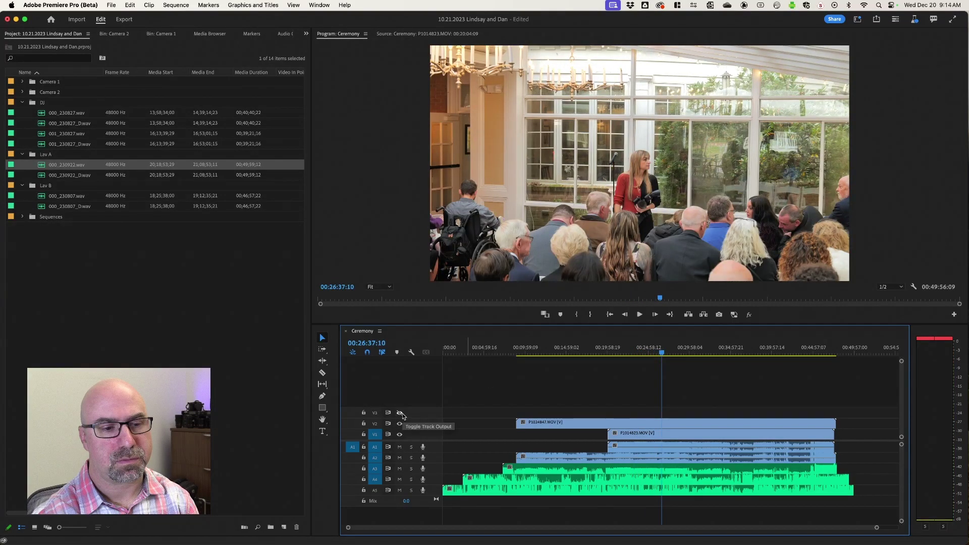
pyautogui.click(400, 424)
pyautogui.click(400, 424)
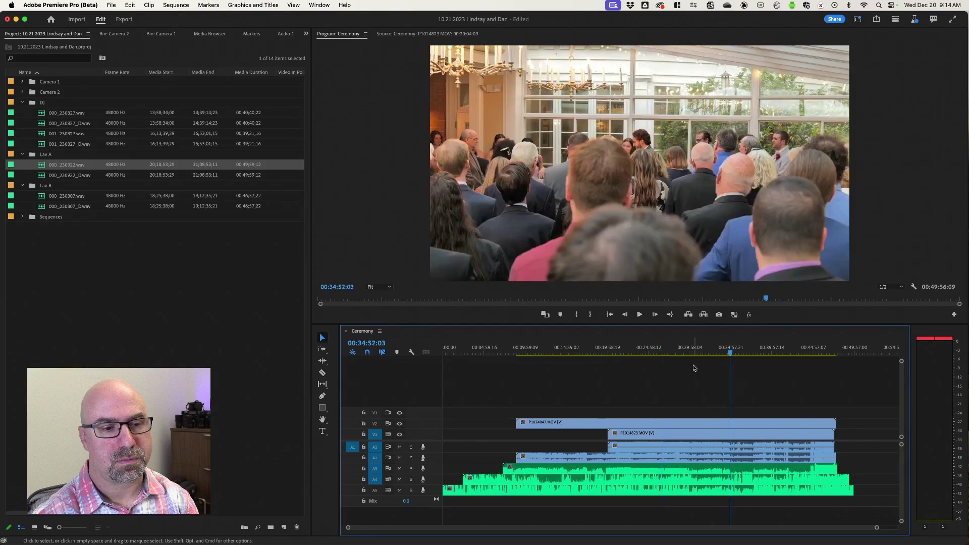
pyautogui.click(399, 424)
pyautogui.click(399, 424)
pyautogui.click(399, 424)
pyautogui.click(399, 423)
pyautogui.click(400, 423)
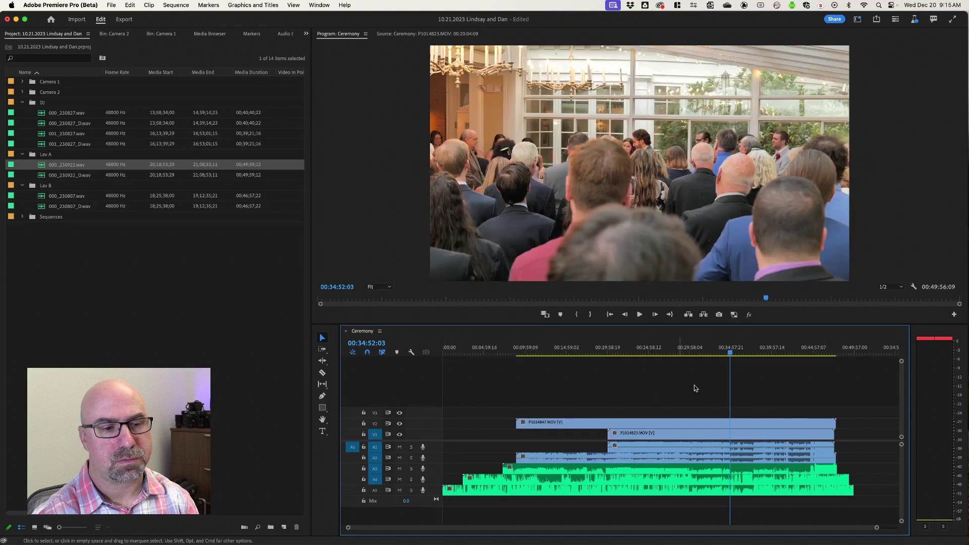
# Step: Compare both camera angles at 00:42:47:21 by switching the V2 track output off and on
pyautogui.click(794, 349)
pyautogui.click(400, 424)
pyautogui.click(400, 424)
pyautogui.click(399, 424)
pyautogui.click(400, 424)
pyautogui.click(399, 424)
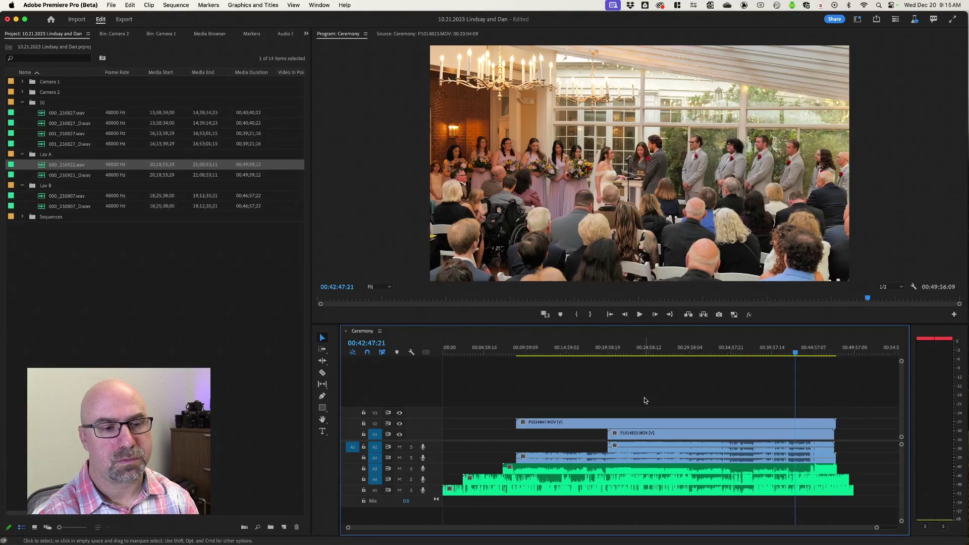
# Step: Cut the clips on all tracks at 00:20:04:09, where P1014823.MOV begins on V1
pyautogui.click(624, 352)
pyautogui.moveTo(624, 351); pyautogui.dragTo(609, 351)
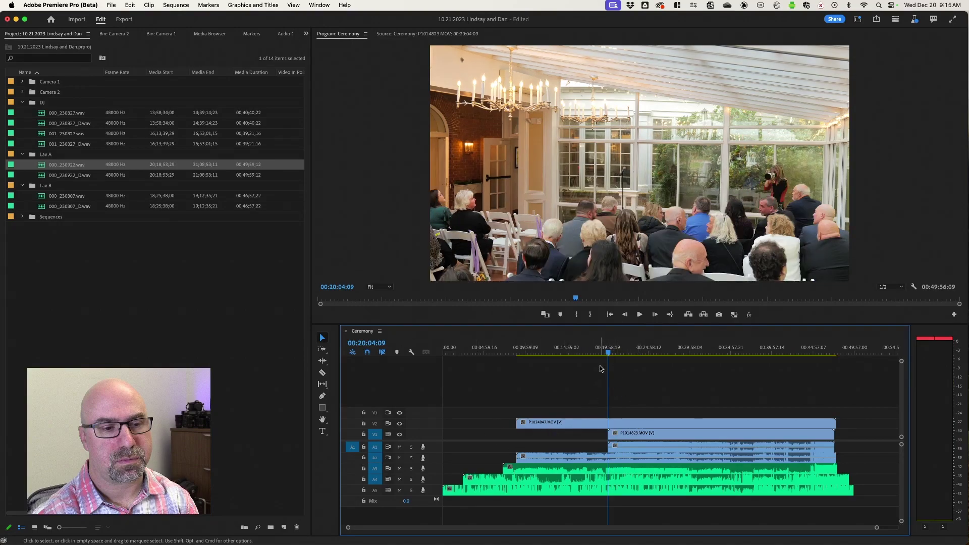
pyautogui.press('=')
pyautogui.press('=')
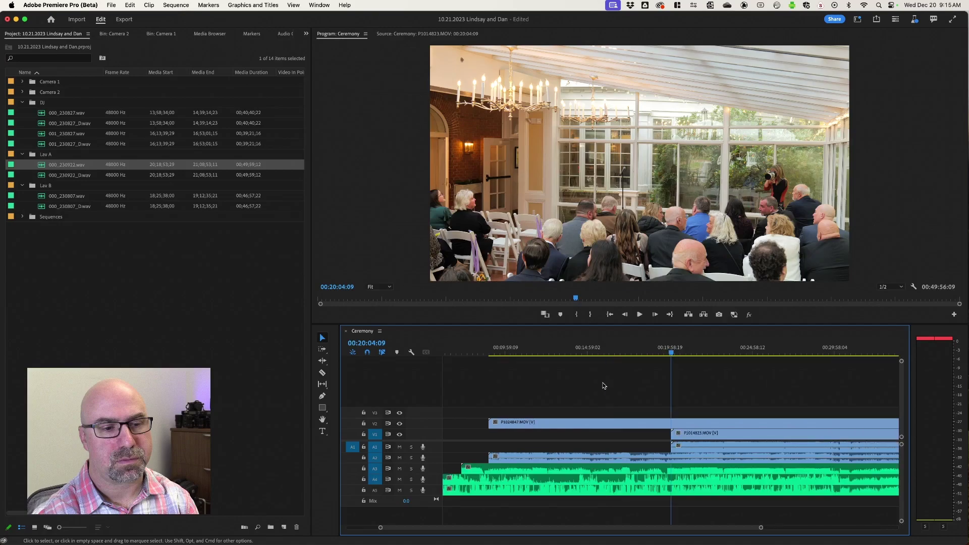
pyautogui.press('c')
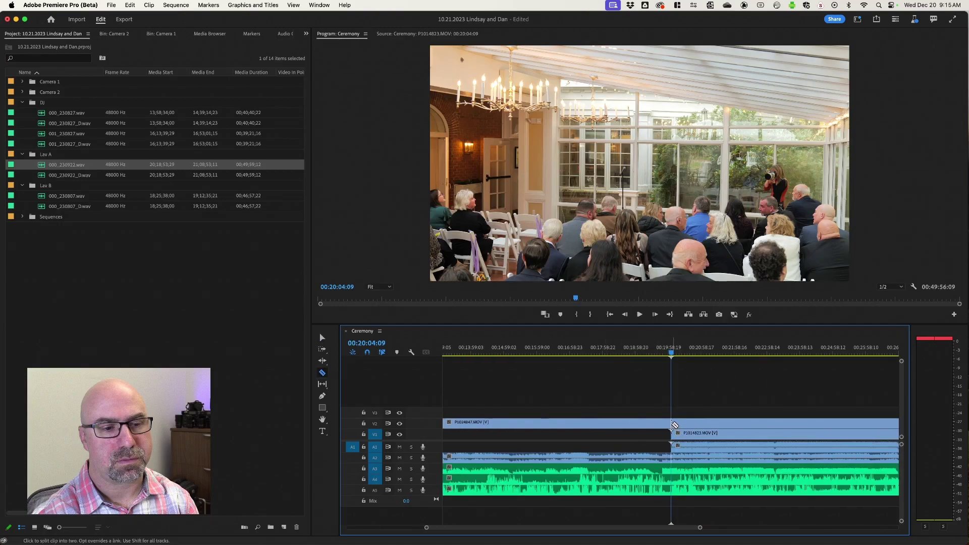
pyautogui.keyDown('shift'); pyautogui.click(672, 426); pyautogui.keyUp('shift')
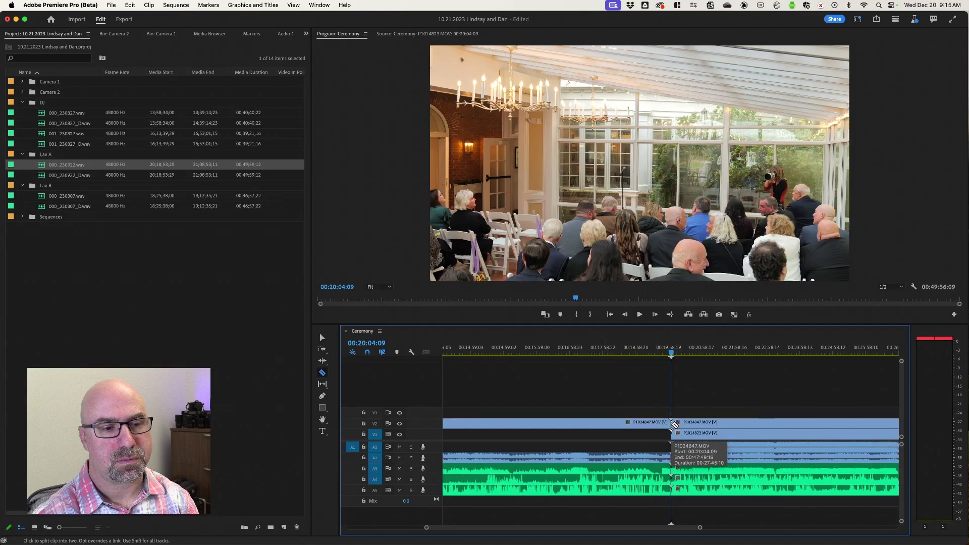
# Step: Delete all clip portions before the cut, close the remaining gap, and return the playhead to the start of the sequence
pyautogui.press('v')
pyautogui.moveTo(650, 412); pyautogui.dragTo(619, 495)
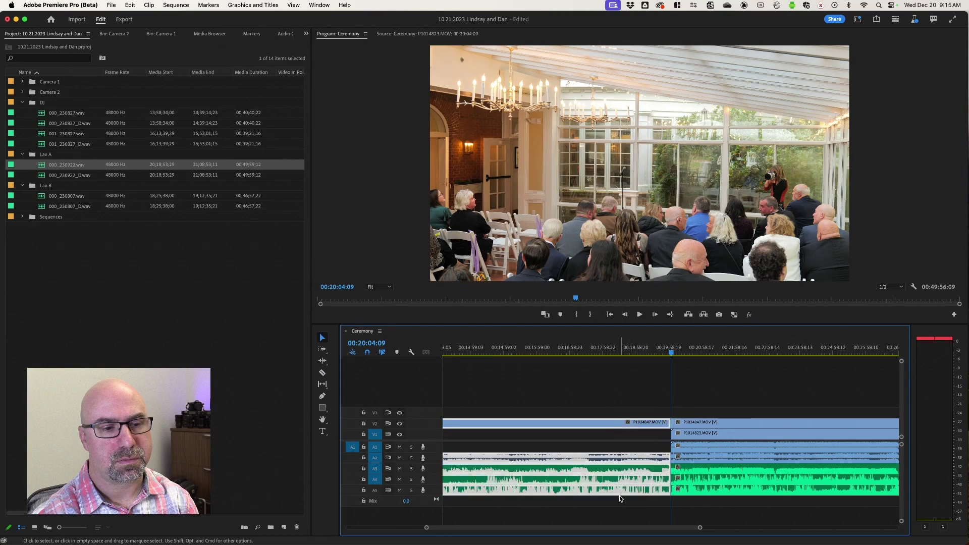
pyautogui.press('Delete')
pyautogui.click(591, 434)
pyautogui.press('Delete')
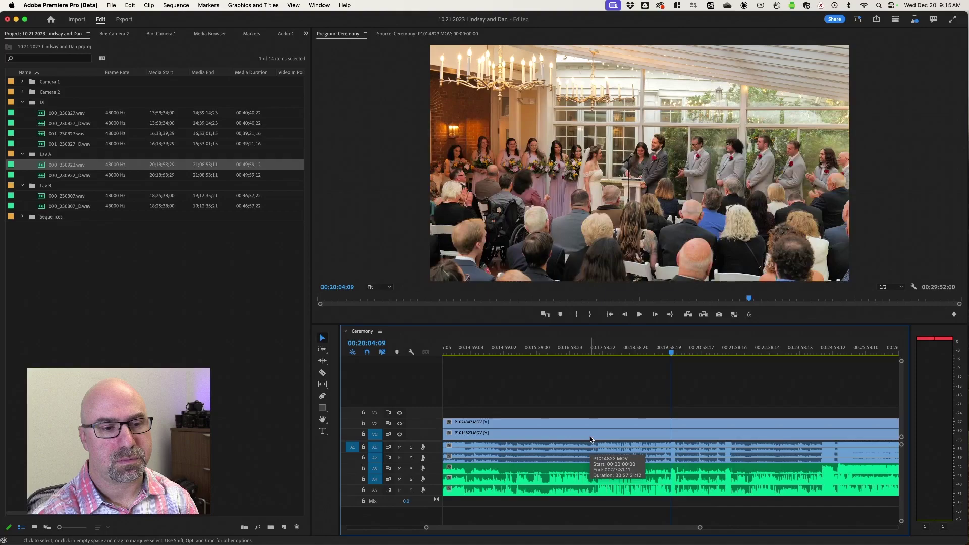
pyautogui.press('\\')
pyautogui.press('Home')
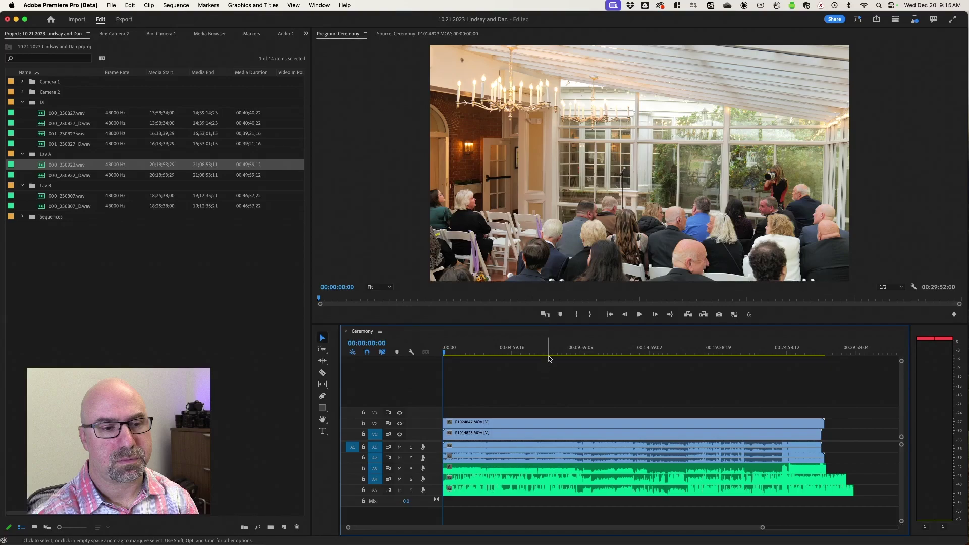
# Step: Switch to the Editing workspace and slightly widen the timeline area
pyautogui.click(857, 20)
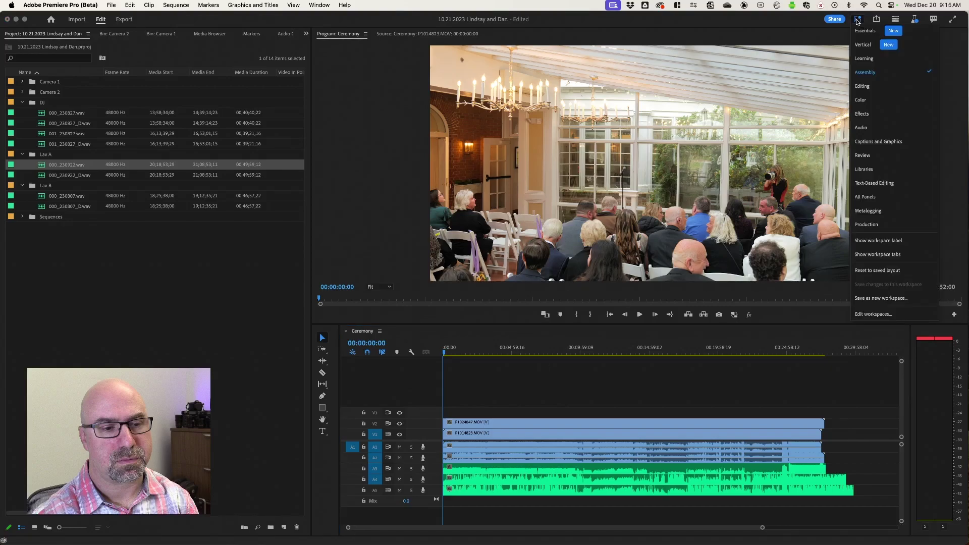
pyautogui.click(869, 87)
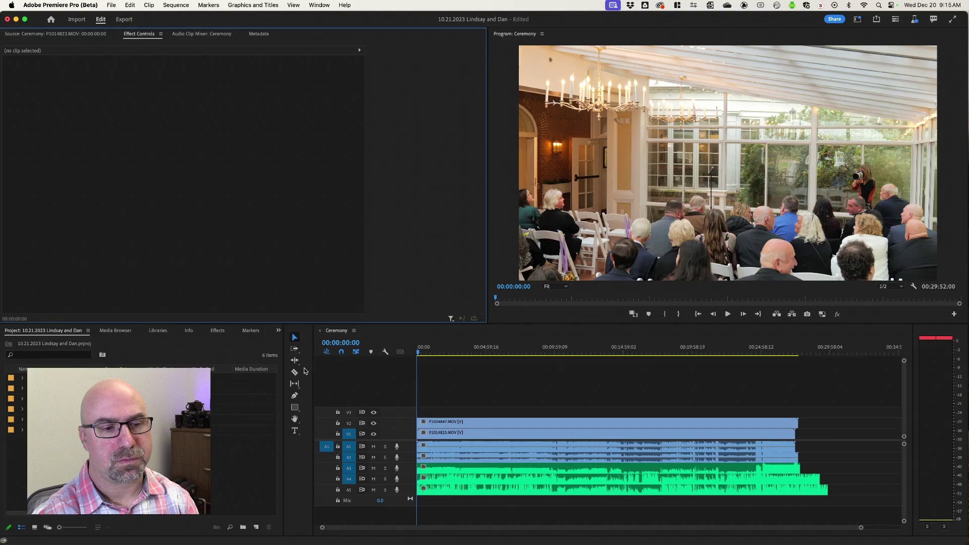
pyautogui.moveTo(312, 366); pyautogui.dragTo(305, 366)
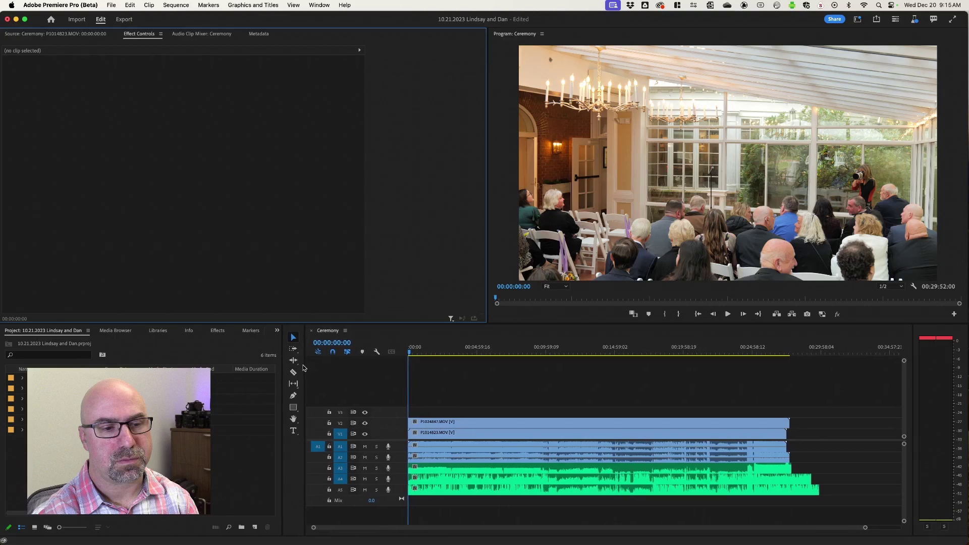
pyautogui.click(637, 397)
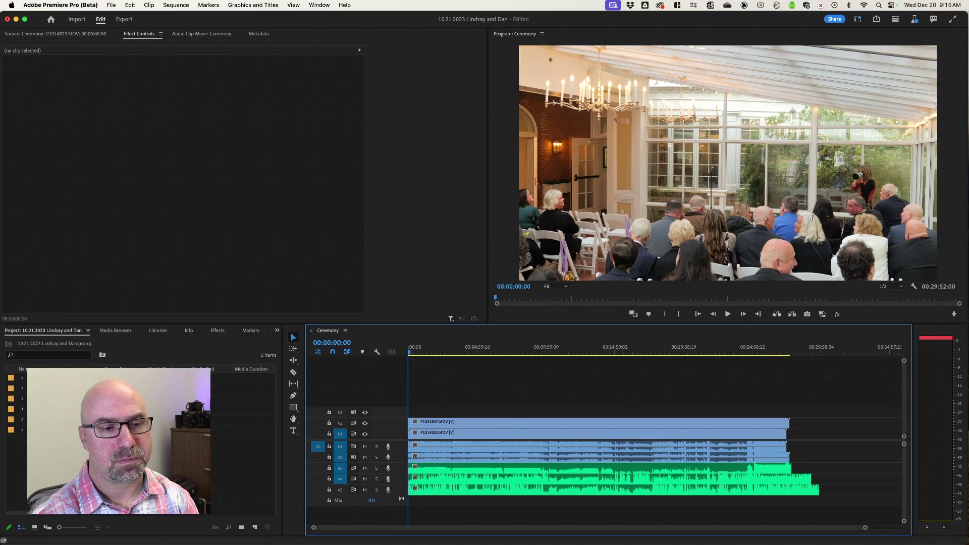
pyautogui.click(242, 429)
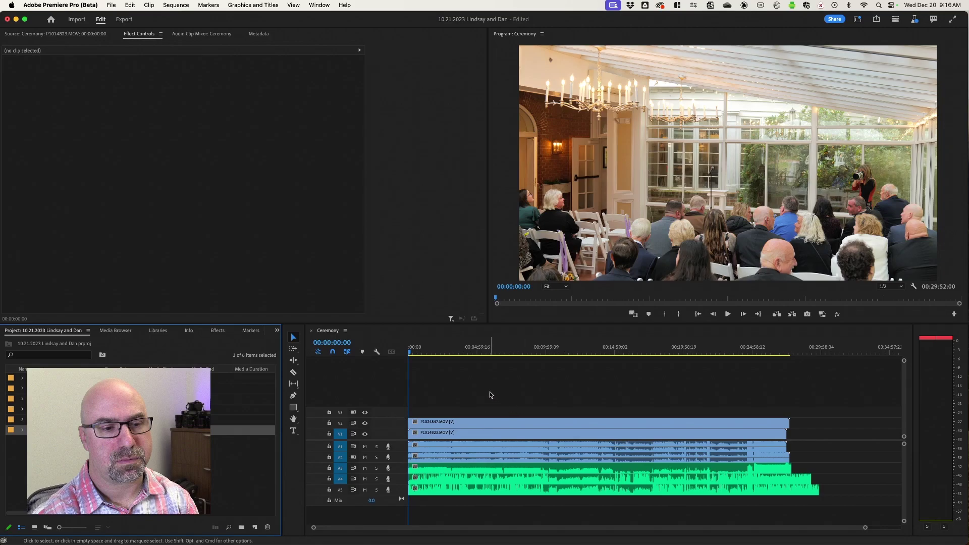
pyautogui.moveTo(489, 395); pyautogui.dragTo(555, 507)
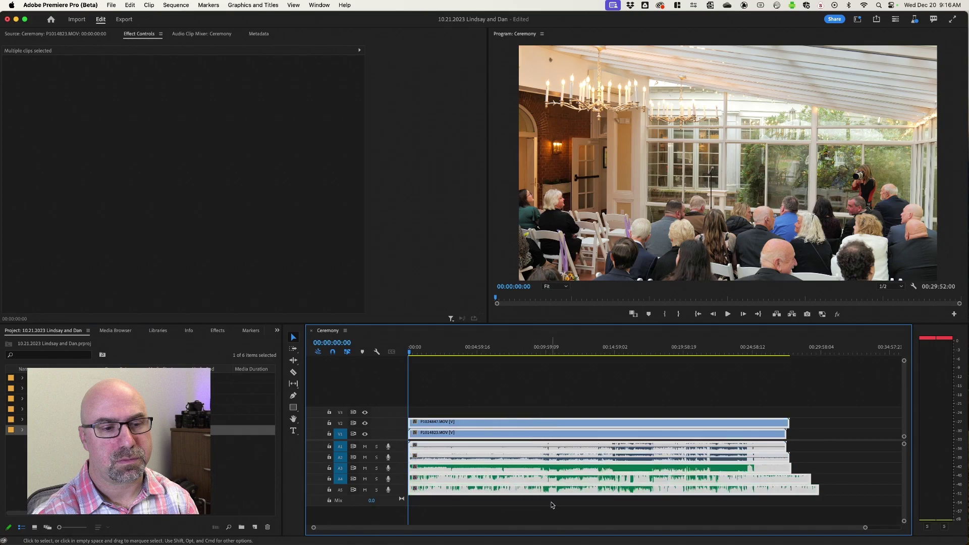
pyautogui.click(519, 407)
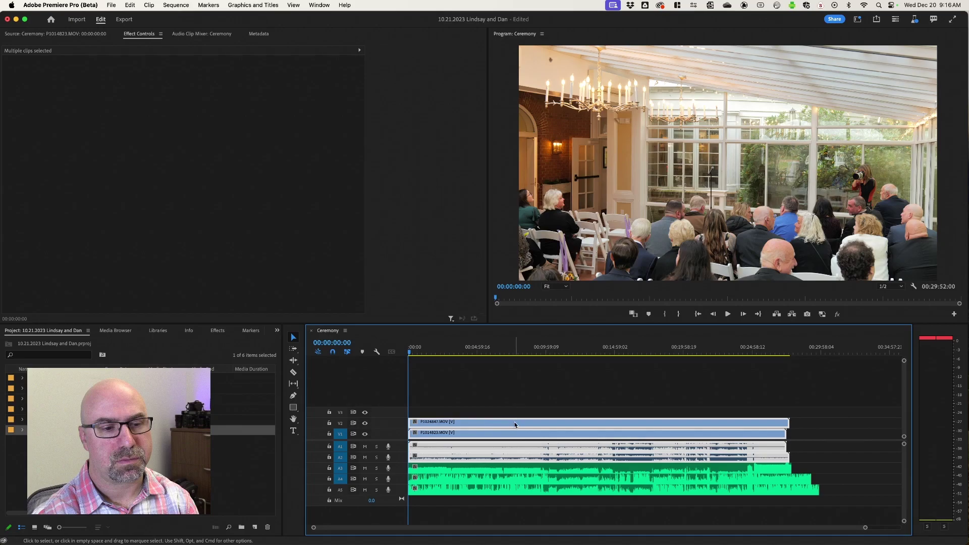
pyautogui.rightClick(515, 422)
pyautogui.click(491, 401)
# Step: Nest all the synchronized clips as Nested Ceremony and move the nested sequence into the Sequences bin
pyautogui.moveTo(507, 403); pyautogui.dragTo(517, 495)
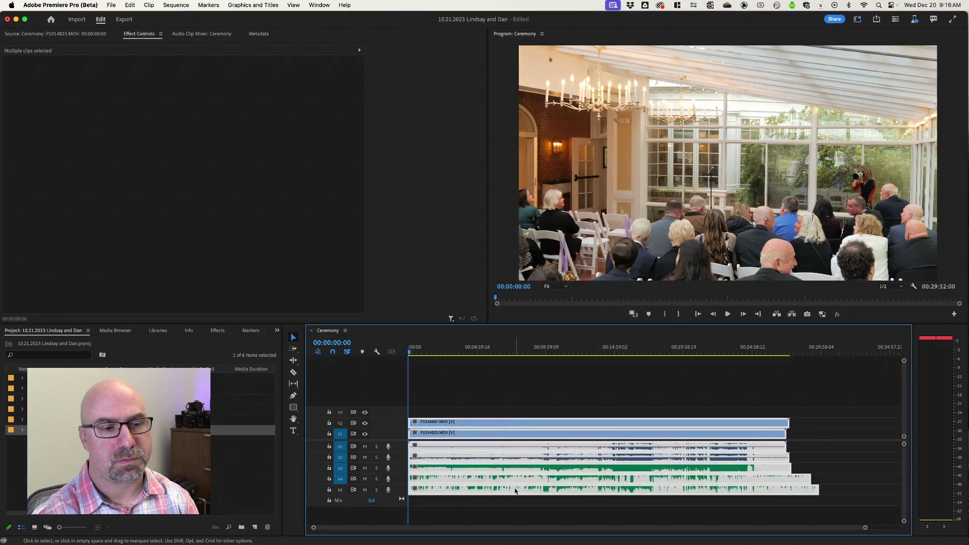
pyautogui.rightClick(523, 421)
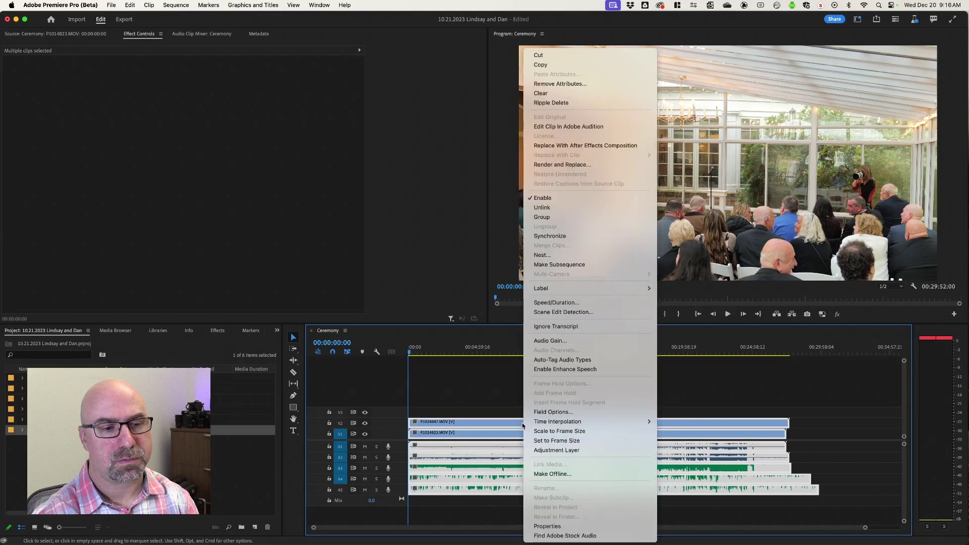
pyautogui.click(553, 256)
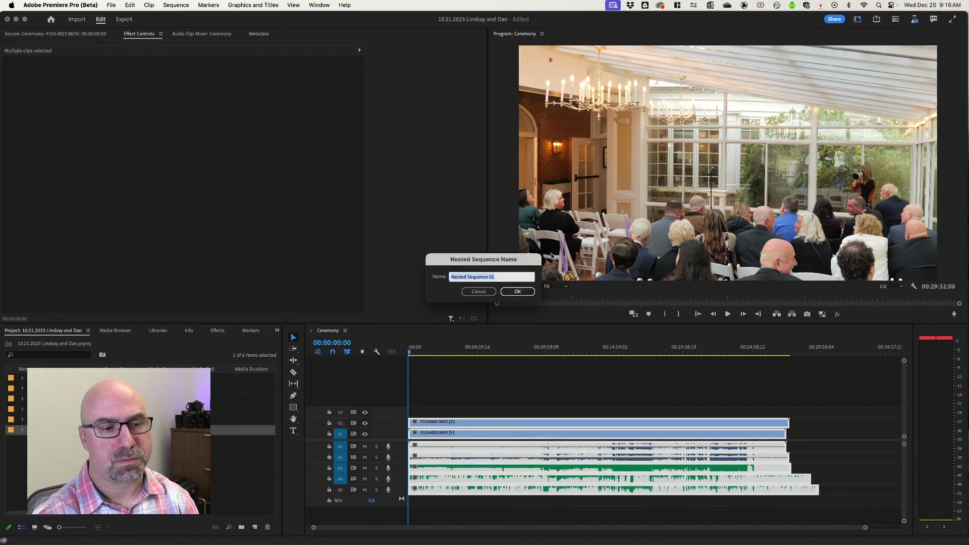
pyautogui.moveTo(467, 277); pyautogui.dragTo(501, 278)
pyautogui.write('Cere,ony')
pyautogui.press('BackSpace')
pyautogui.press('BackSpace')
pyautogui.press('BackSpace')
pyautogui.press('BackSpace')
pyautogui.write('mony')
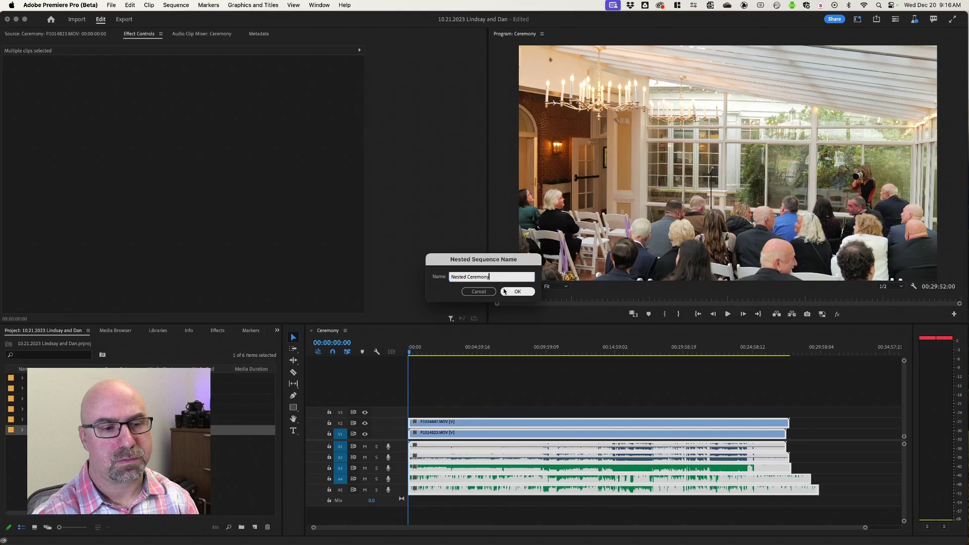
pyautogui.click(521, 291)
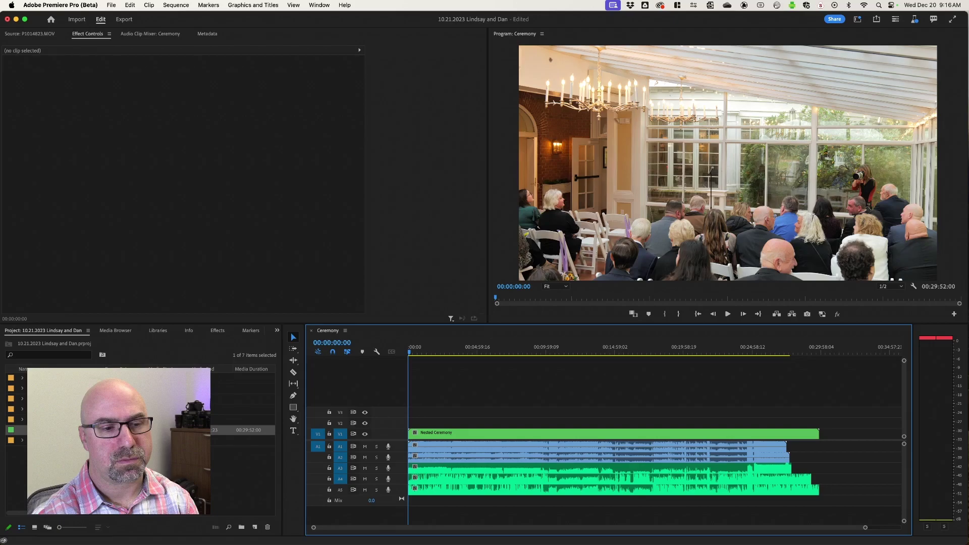
pyautogui.click(55, 430)
pyautogui.press('Delete')
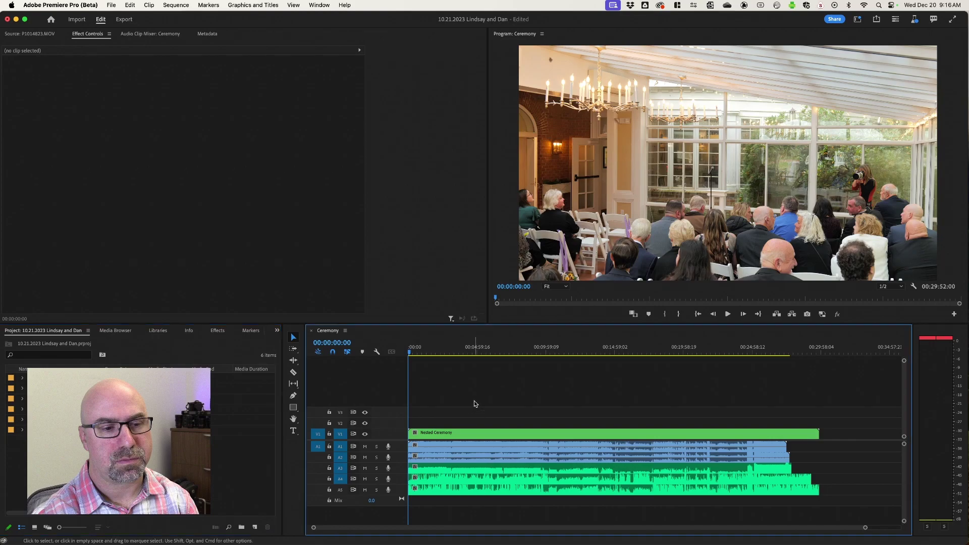
# Step: Enable Multi-Camera on the Nested Ceremony clip and set the Program monitor to the Multi-Camera view
pyautogui.moveTo(477, 349); pyautogui.dragTo(407, 351)
pyautogui.rightClick(508, 435)
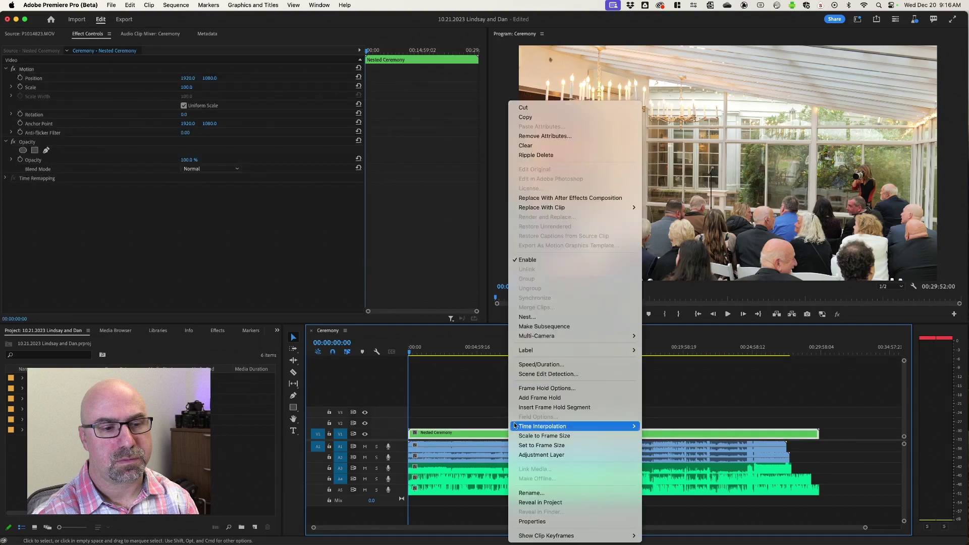
pyautogui.moveTo(540, 339)
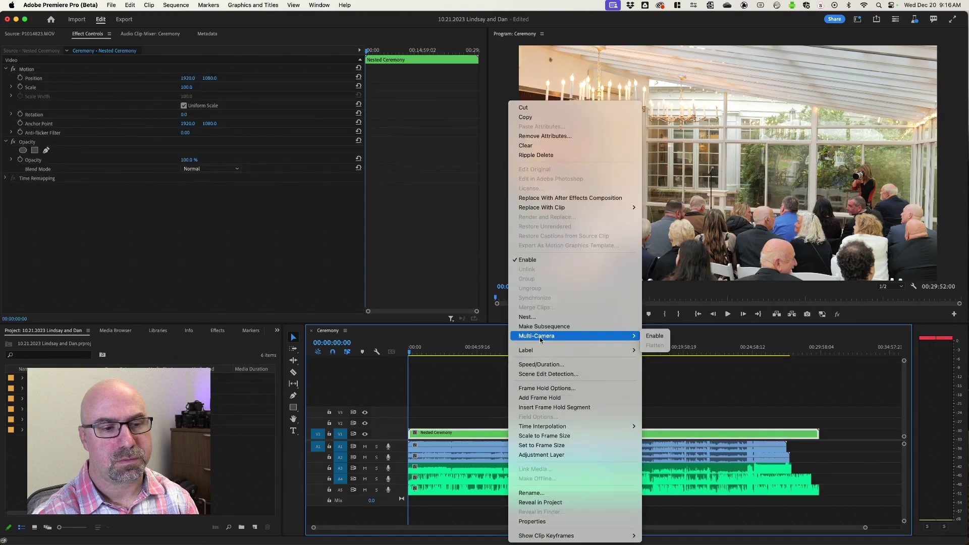
pyautogui.click(651, 336)
pyautogui.click(503, 352)
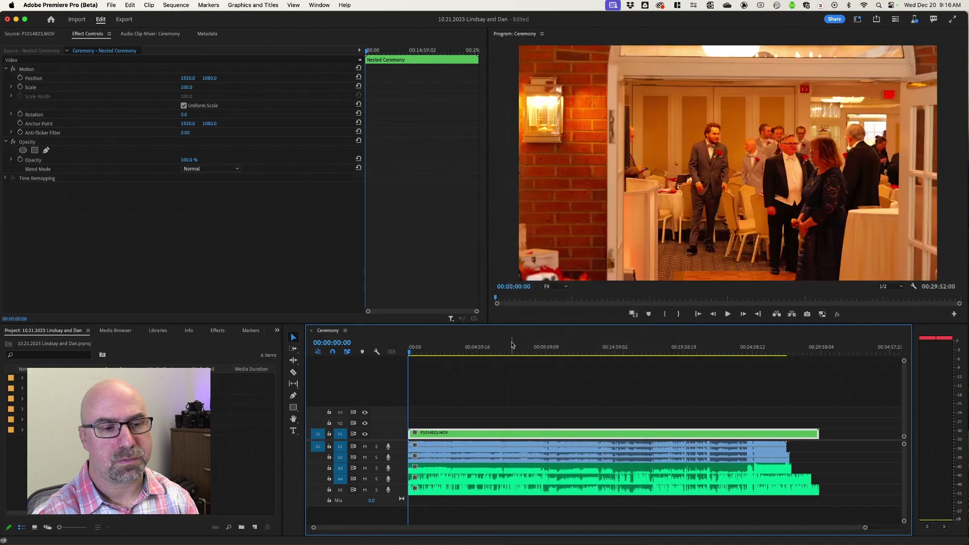
pyautogui.press('Home')
pyautogui.click(914, 287)
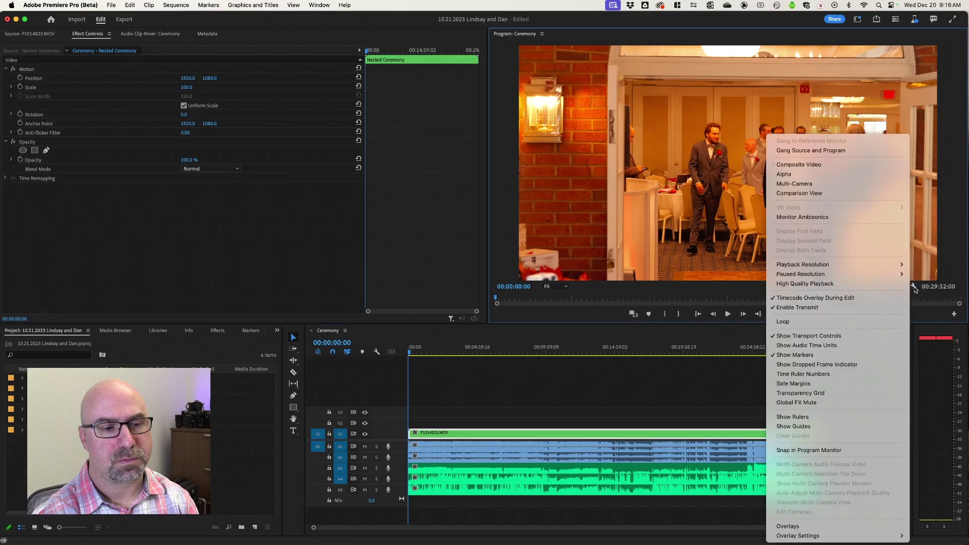
pyautogui.click(801, 185)
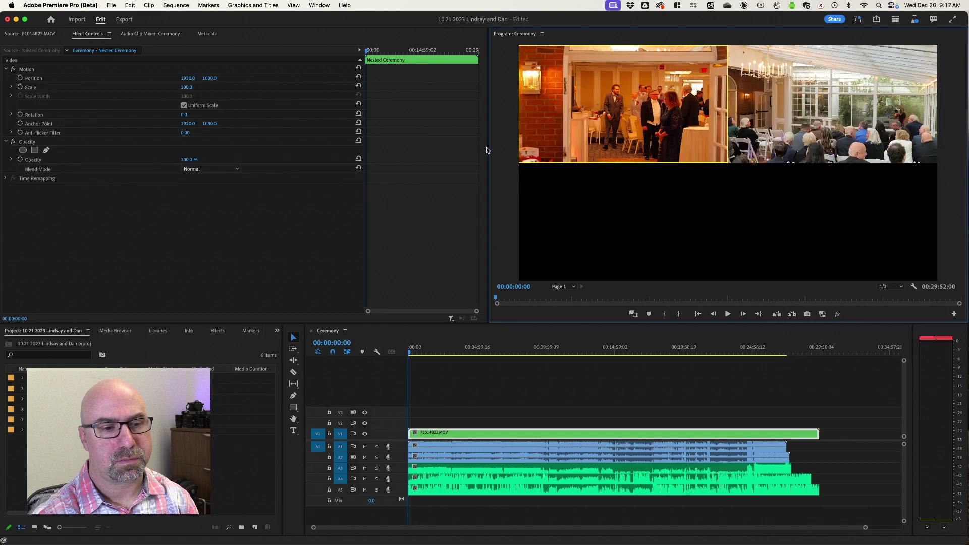
# Step: Widen the Program monitor and show the multi-camera preview monitor beside the camera angles
pyautogui.moveTo(487, 148); pyautogui.dragTo(336, 147)
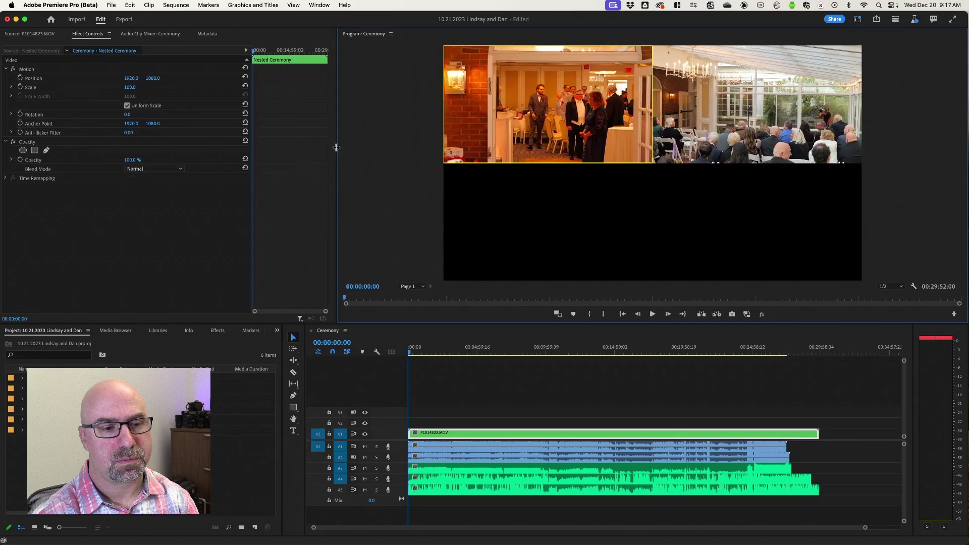
pyautogui.click(913, 286)
pyautogui.click(912, 289)
pyautogui.click(914, 287)
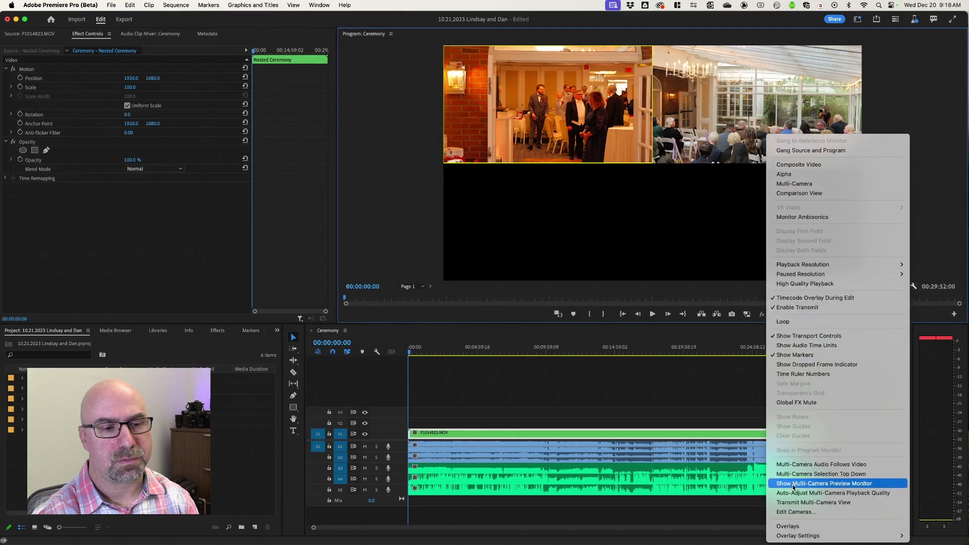
pyautogui.click(851, 485)
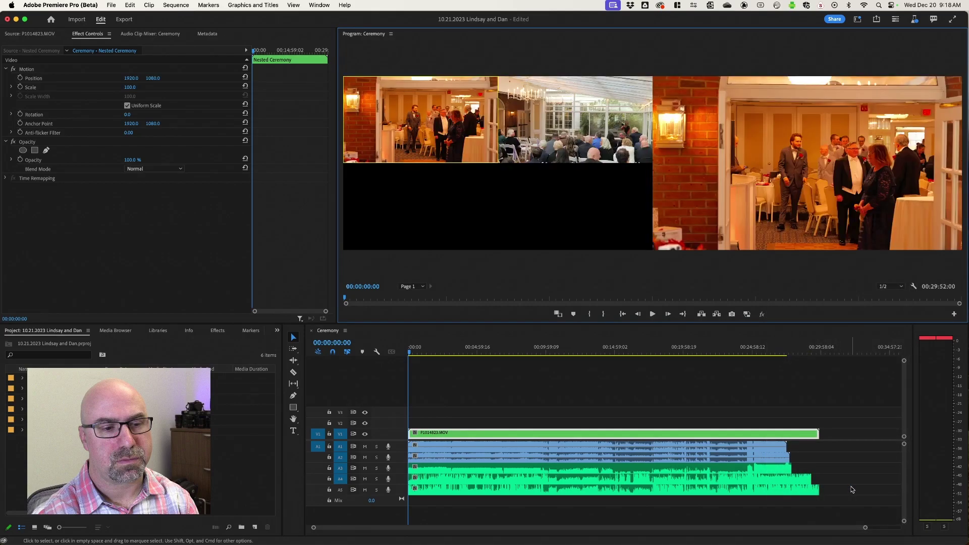
# Step: Try switching the active angle between camera 1 and camera 2, ending on camera 2
pyautogui.click(615, 134)
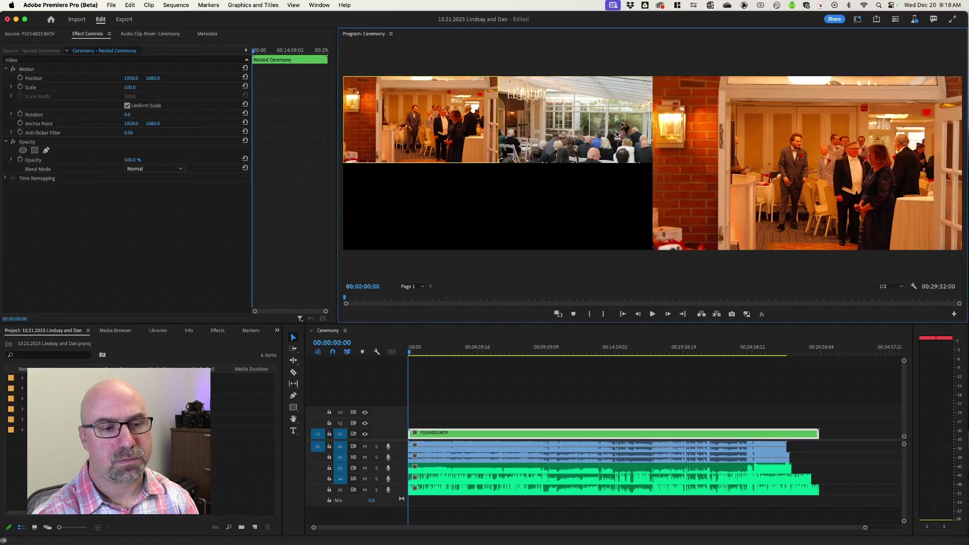
pyautogui.press('2')
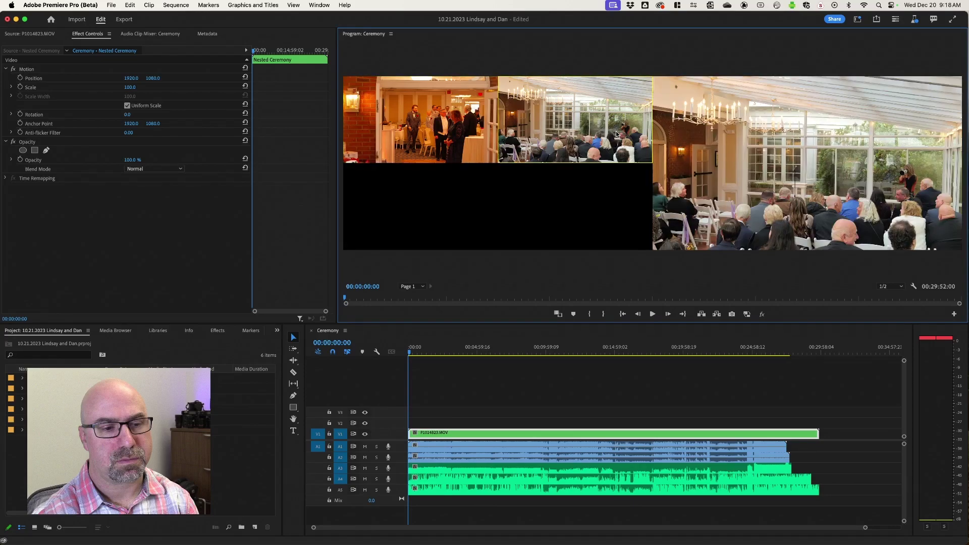
pyautogui.press('1')
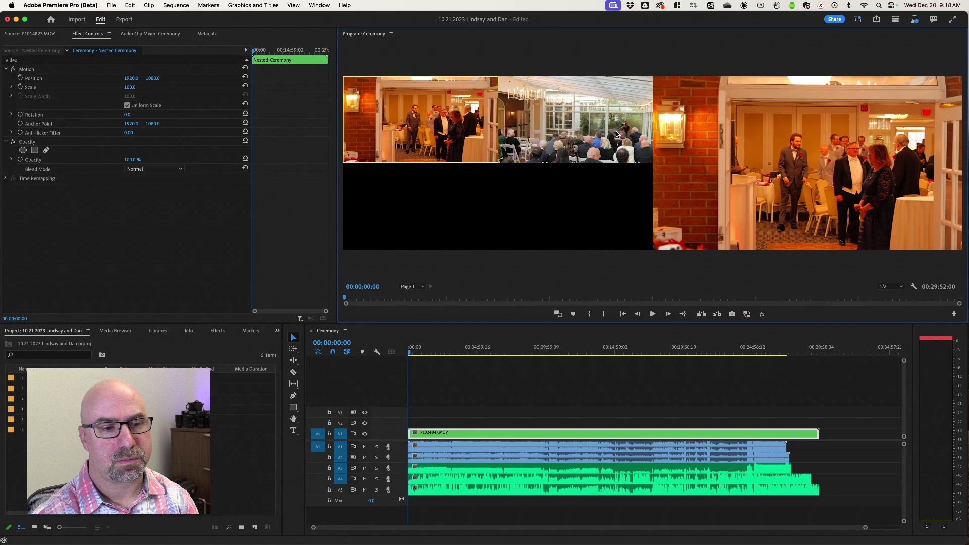
pyautogui.click(616, 134)
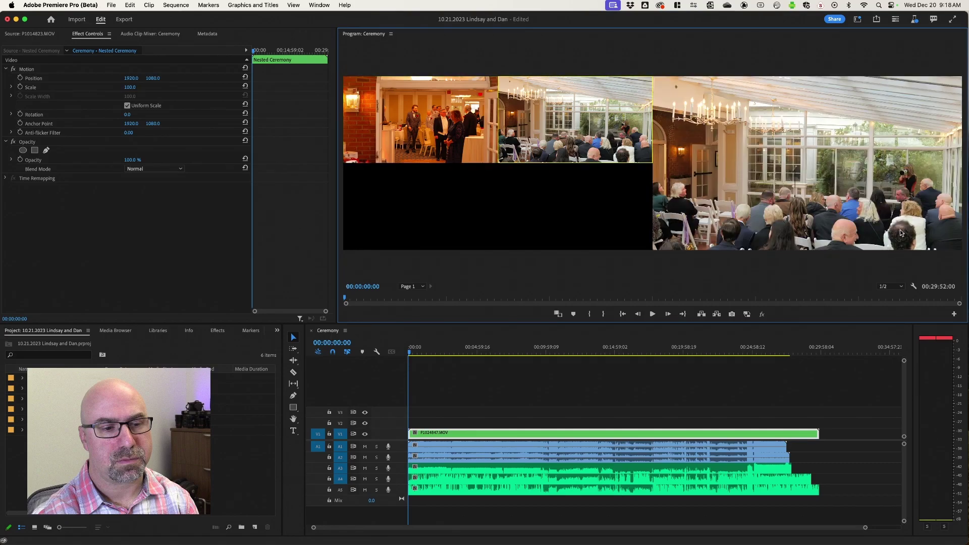
# Step: Hide the multi-camera preview monitor and toggle the Auto-Adjust Multi-Camera Playback Quality option
pyautogui.click(913, 287)
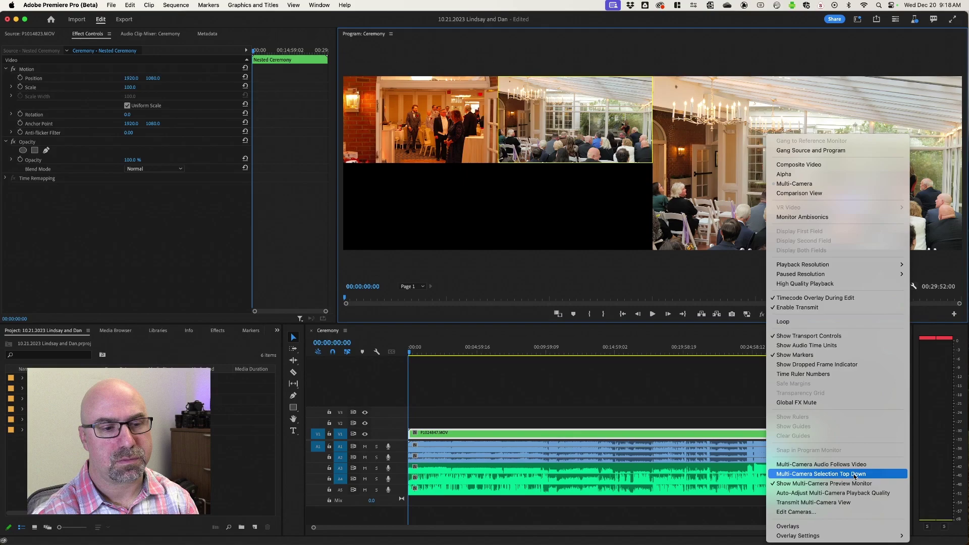
pyautogui.click(821, 484)
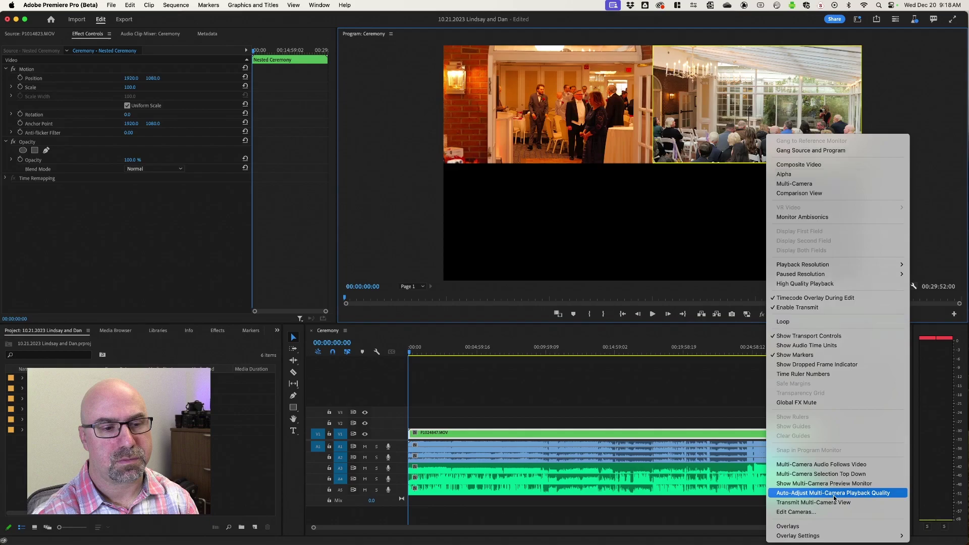
pyautogui.click(834, 497)
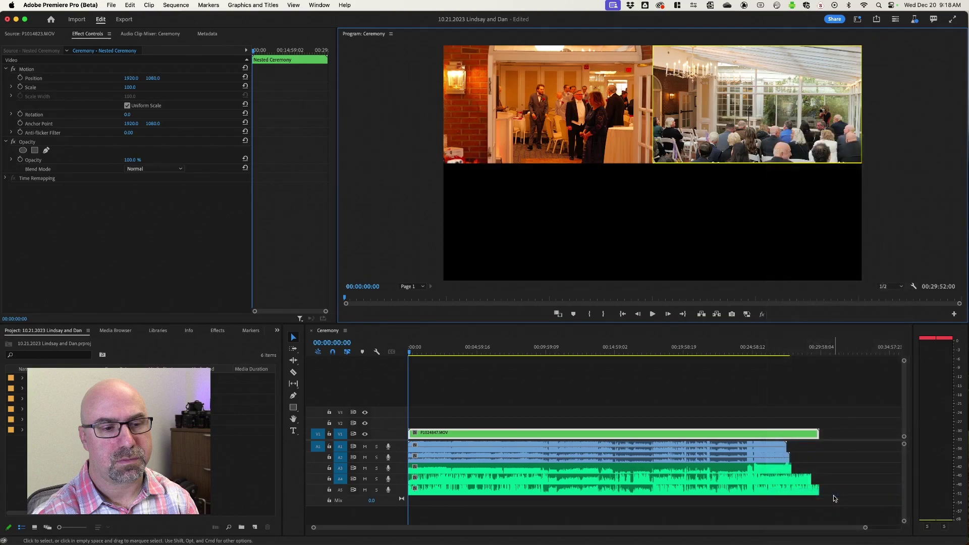
pyautogui.click(915, 286)
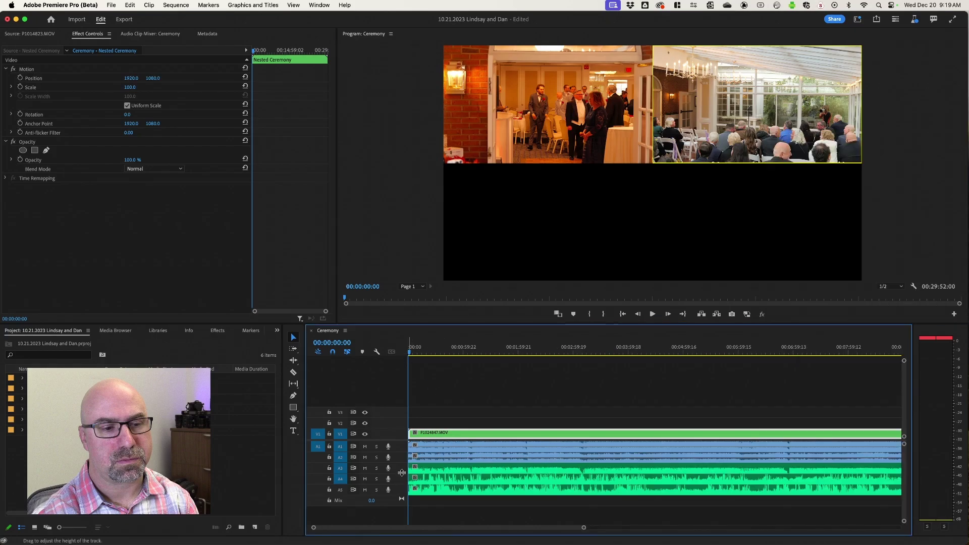
# Step: Give the audio tracks more room in the Ceremony timeline and increase their heights so the waveforms are readable
pyautogui.moveTo(402, 473); pyautogui.dragTo(400, 511)
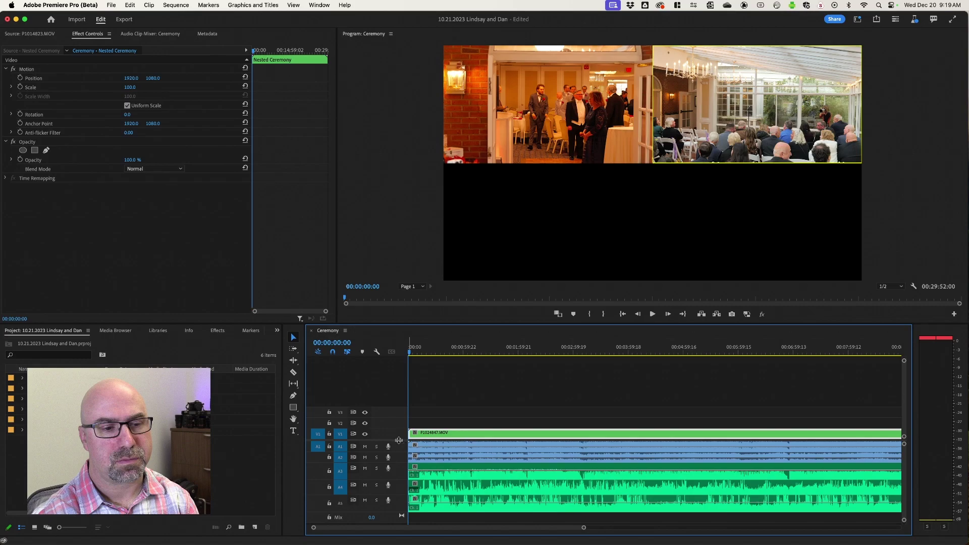
pyautogui.moveTo(399, 441); pyautogui.dragTo(399, 410)
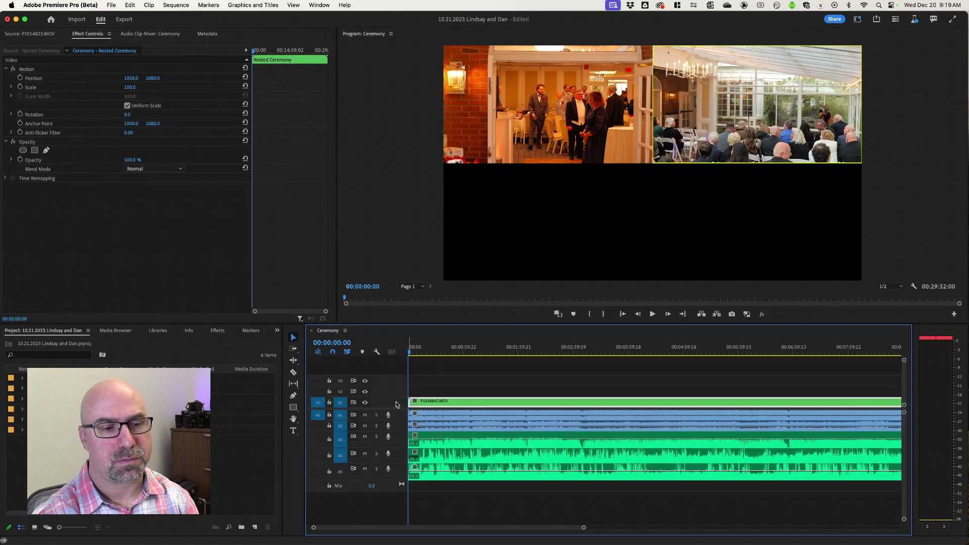
pyautogui.moveTo(397, 421); pyautogui.dragTo(404, 448)
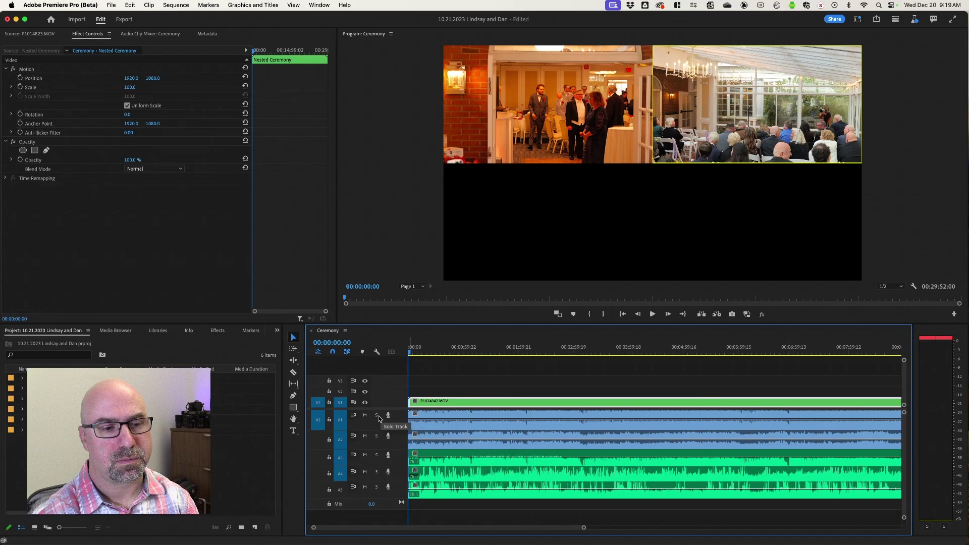
# Step: Audition the sound around 00:02:21 and lower the volume of the Audio 4 clip to -999.0 dB and the Audio 5 clip likewise
pyautogui.click(522, 353)
pyautogui.press('space')
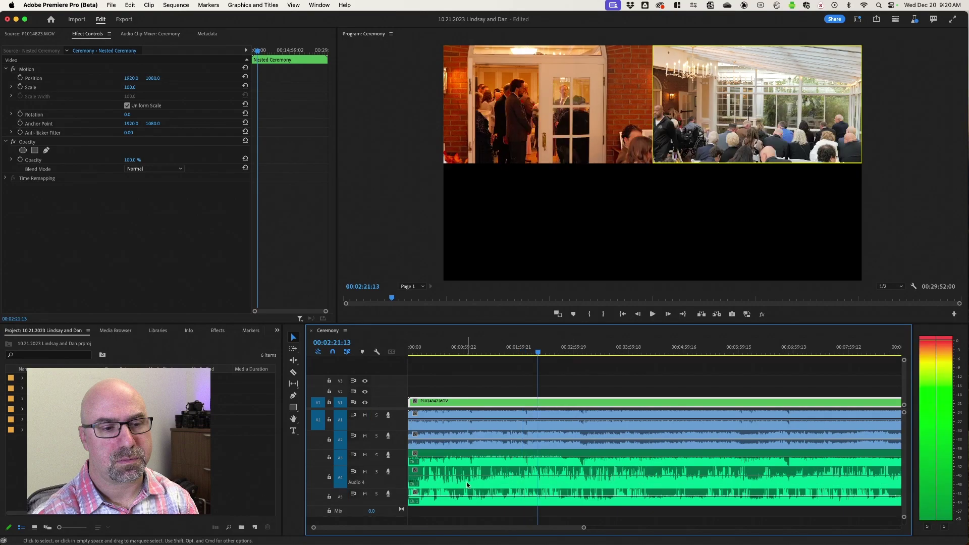
pyautogui.click(473, 477)
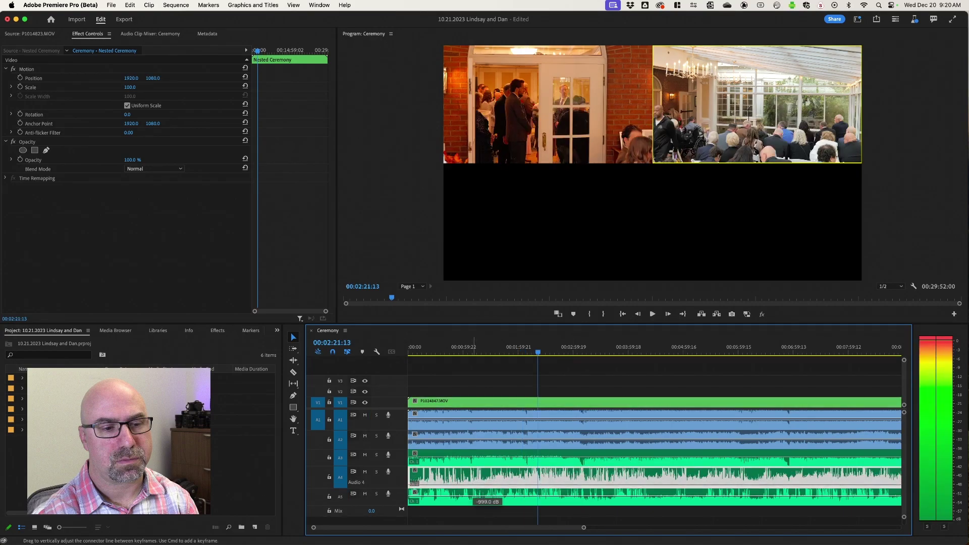
pyautogui.click(474, 499)
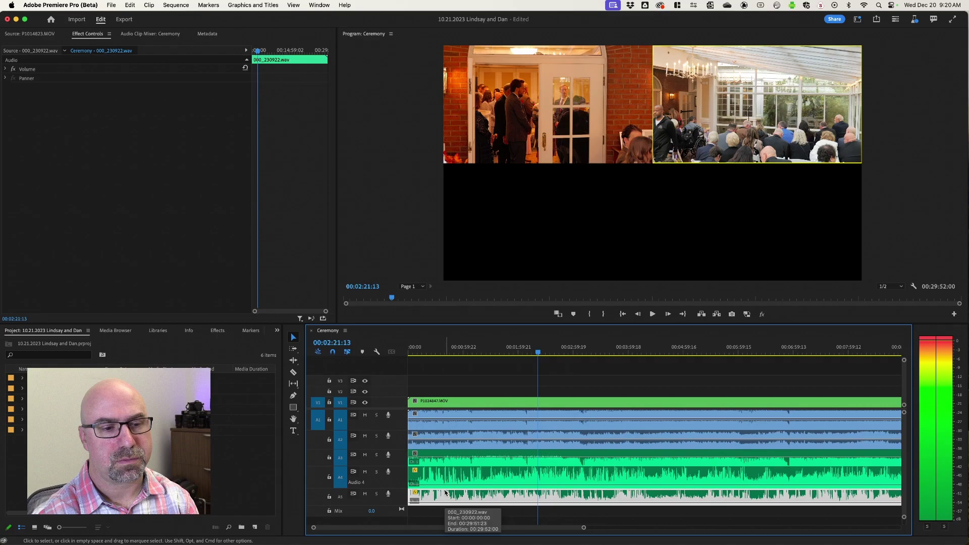
pyautogui.click(473, 388)
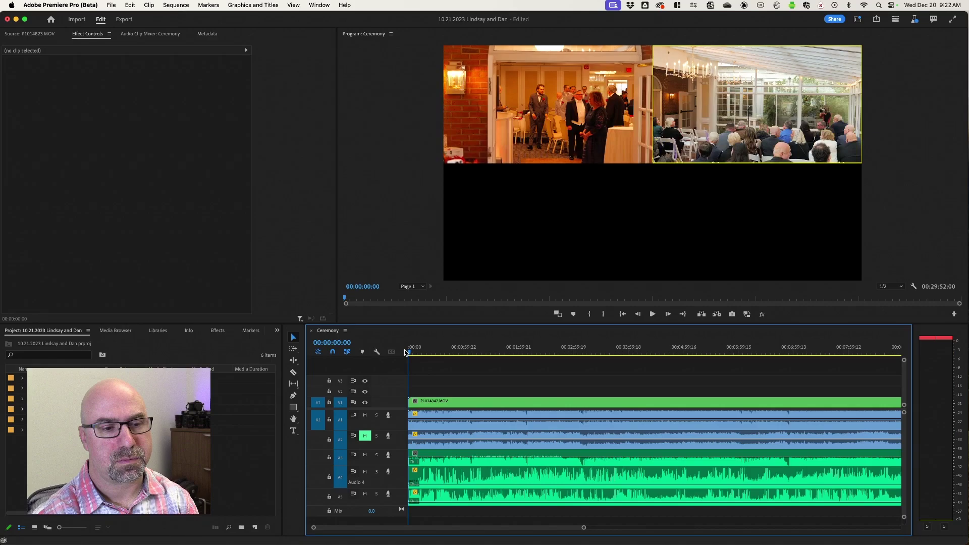
# Step: Make camera 1 the active angle and play the footage around 00:08:45 to find where the procession starts
pyautogui.press('1')
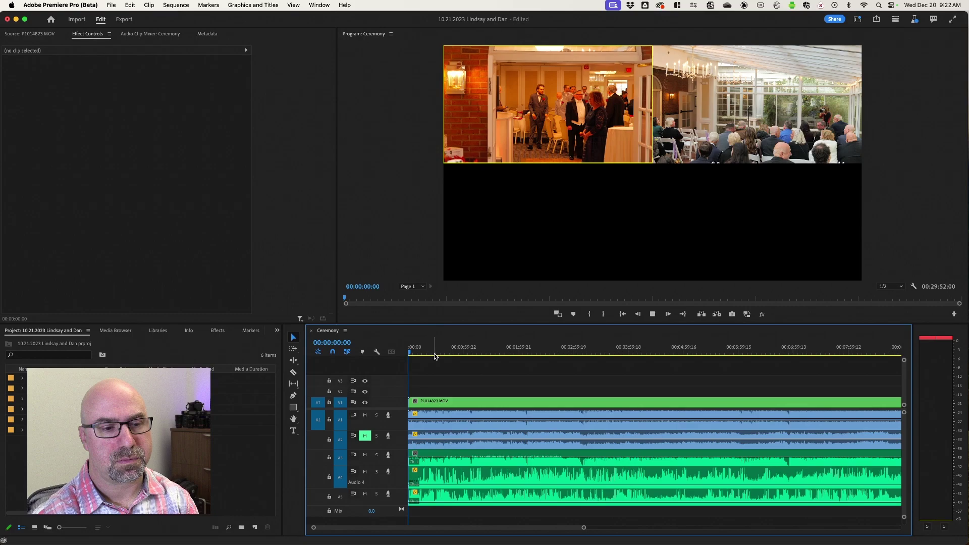
pyautogui.click(521, 352)
pyautogui.moveTo(522, 352); pyautogui.dragTo(639, 355)
pyautogui.press('space')
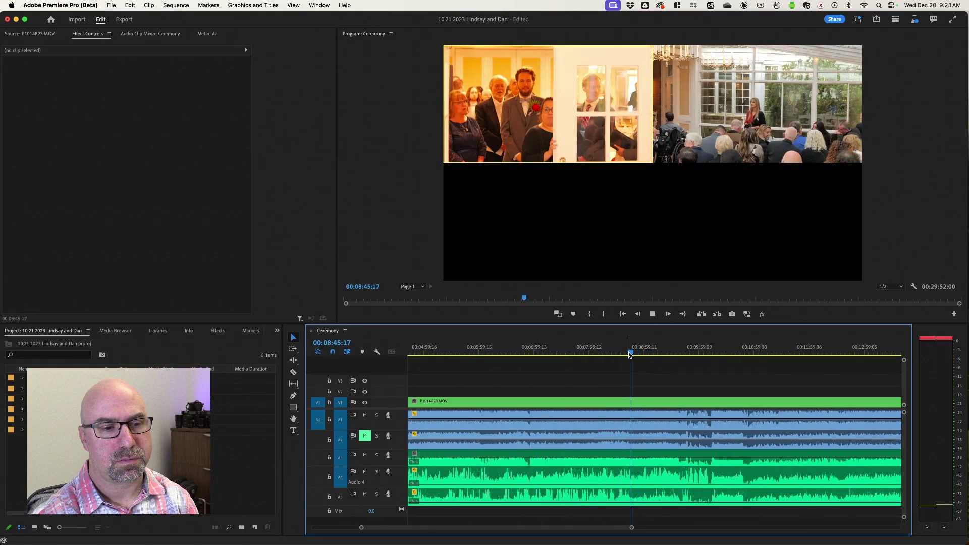
pyautogui.press('l')
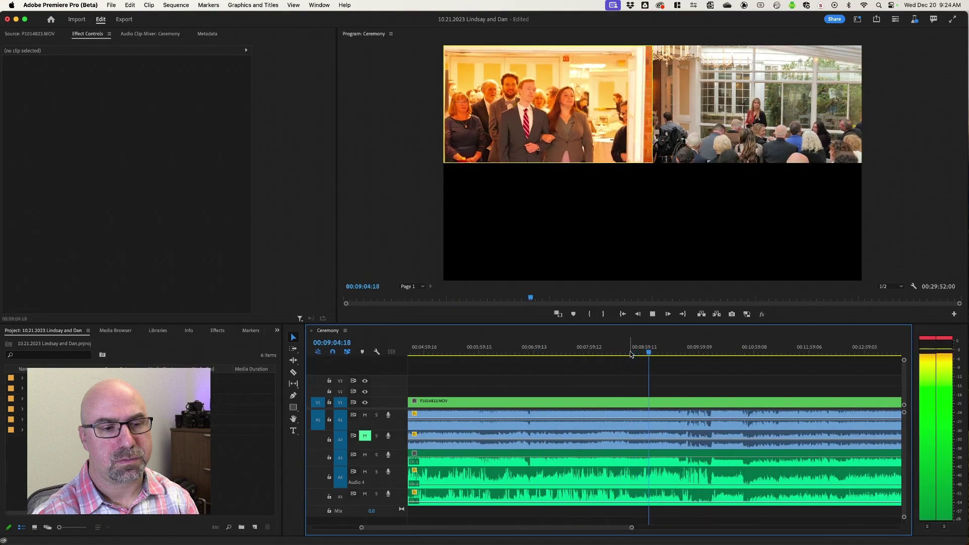
pyautogui.press('space')
pyautogui.press('j')
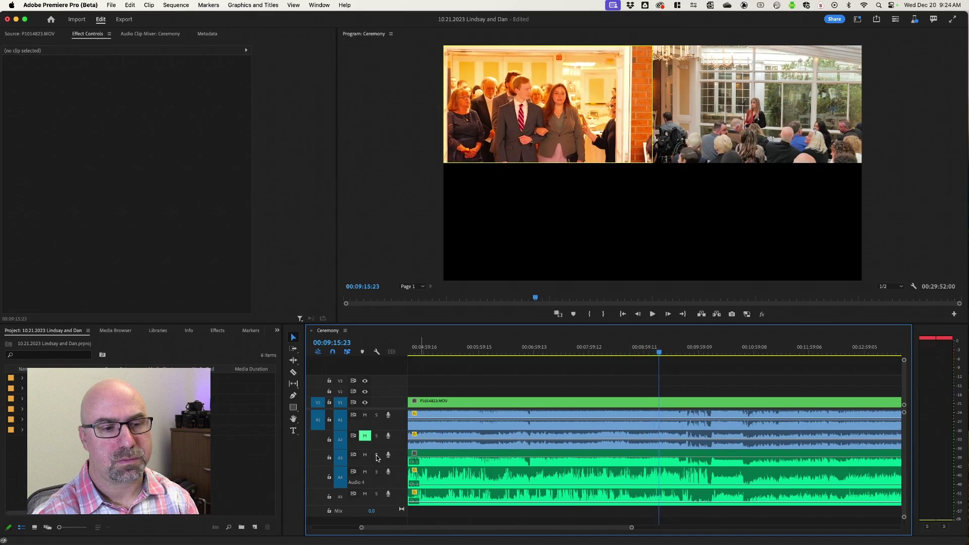
# Step: Cut all tracks at about 00:09:15, ripple delete everything before the cut, and return the playhead to the start
pyautogui.press('k')
pyautogui.press('shift+super+k')
pyautogui.moveTo(633, 385); pyautogui.dragTo(600, 516)
pyautogui.hotkey('shift', 'Delete')
pyautogui.press('Home')
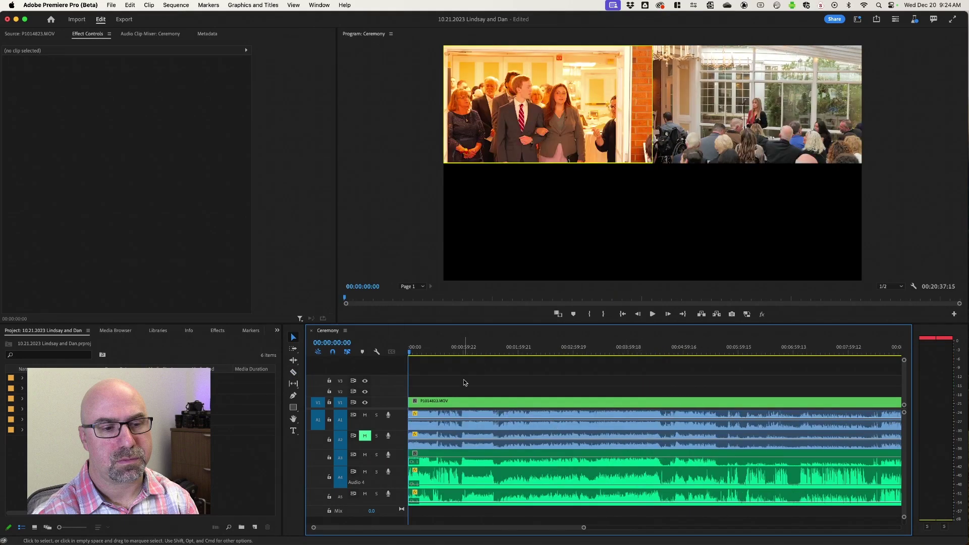
# Step: Play the sequence and cut live to camera 2 at about 00:00:18 and back to camera 1 at about 00:00:39
pyautogui.press('l')
pyautogui.press('l')
pyautogui.press('l')
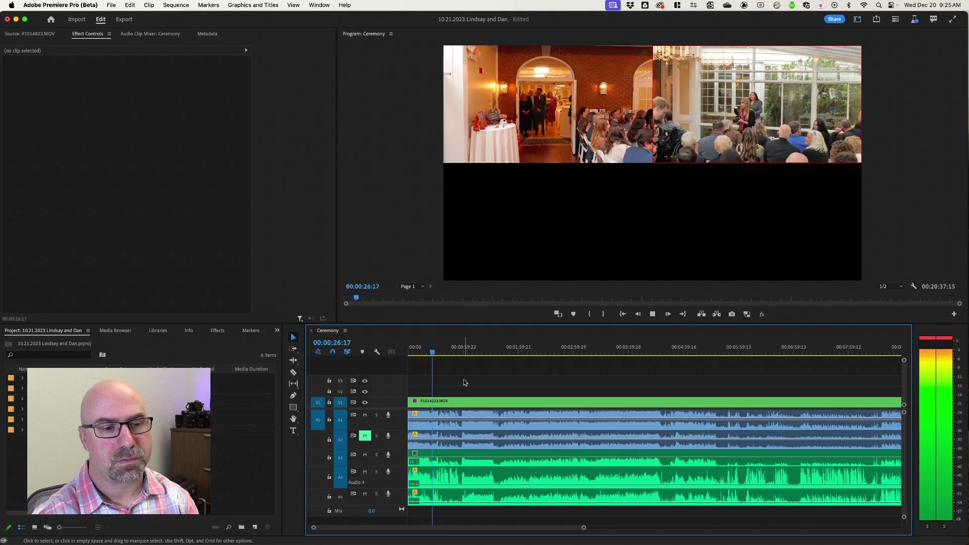
pyautogui.press('=')
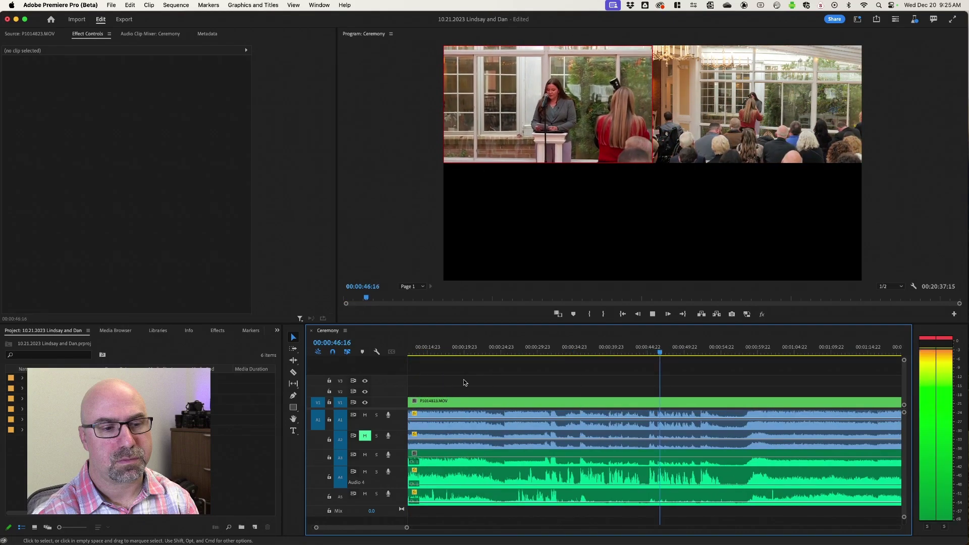
pyautogui.press('k')
# Step: Keyframe the Audio 4 clip's volume to rise at about 00:00:33 and drop again at about 00:00:55
pyautogui.click(523, 348)
pyautogui.press('space')
pyautogui.press('space')
pyautogui.click(566, 349)
pyautogui.keyDown('super'); pyautogui.click(563, 484); pyautogui.keyUp('super')
pyautogui.keyDown('super'); pyautogui.click(567, 484); pyautogui.keyUp('super')
pyautogui.moveTo(656, 484); pyautogui.dragTo(657, 477)
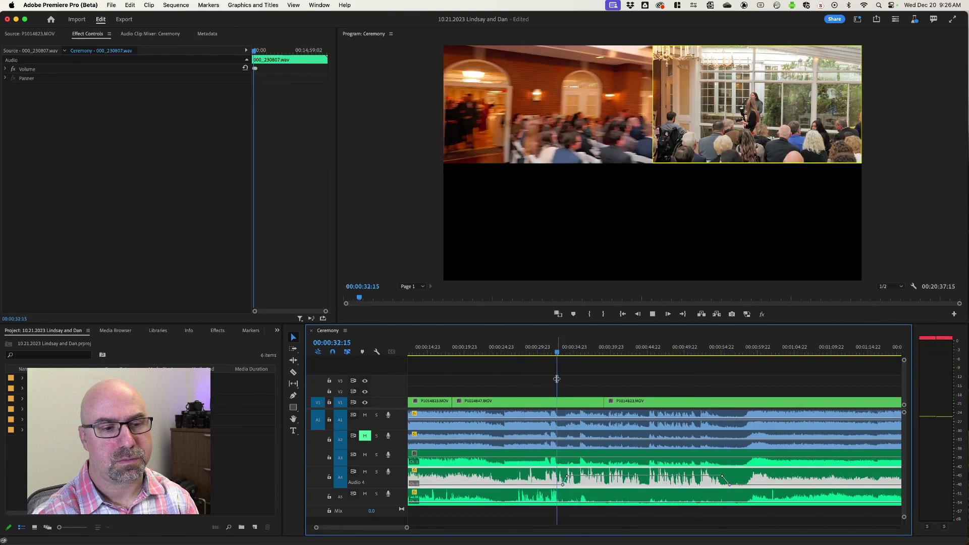
# Step: Stop playback, solo Audio 4 to check its sound, and turn the solo off again
pyautogui.press('space')
pyautogui.click(376, 472)
pyautogui.click(376, 471)
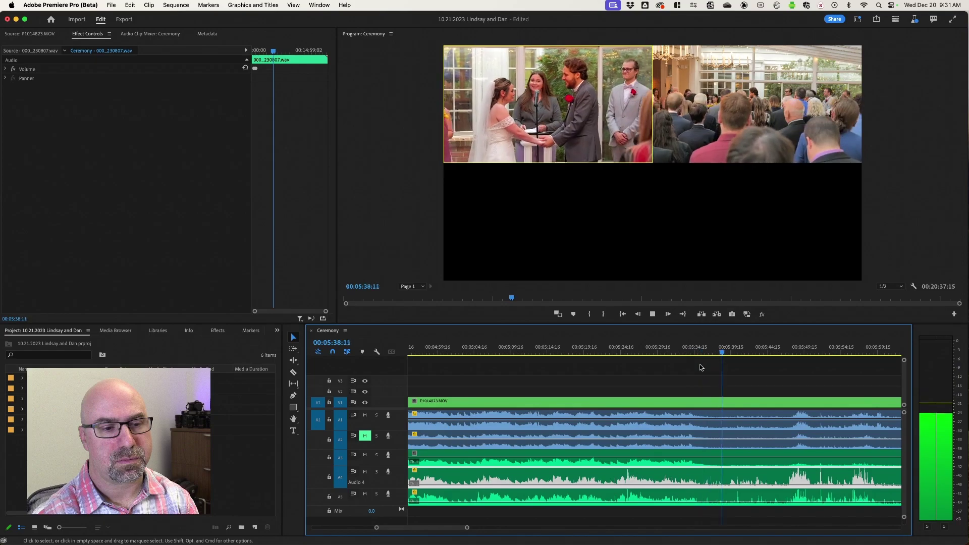
# Step: Add two volume keyframes to the Audio 4 clip at about 00:05:46, raise the level after them, and resume playback
pyautogui.press('space')
pyautogui.keyDown('super'); pyautogui.click(771, 485); pyautogui.keyUp('super')
pyautogui.keyDown('super'); pyautogui.click(781, 485); pyautogui.keyUp('super')
pyautogui.moveTo(782, 485); pyautogui.dragTo(782, 475)
pyautogui.click(740, 380)
pyautogui.press('space')
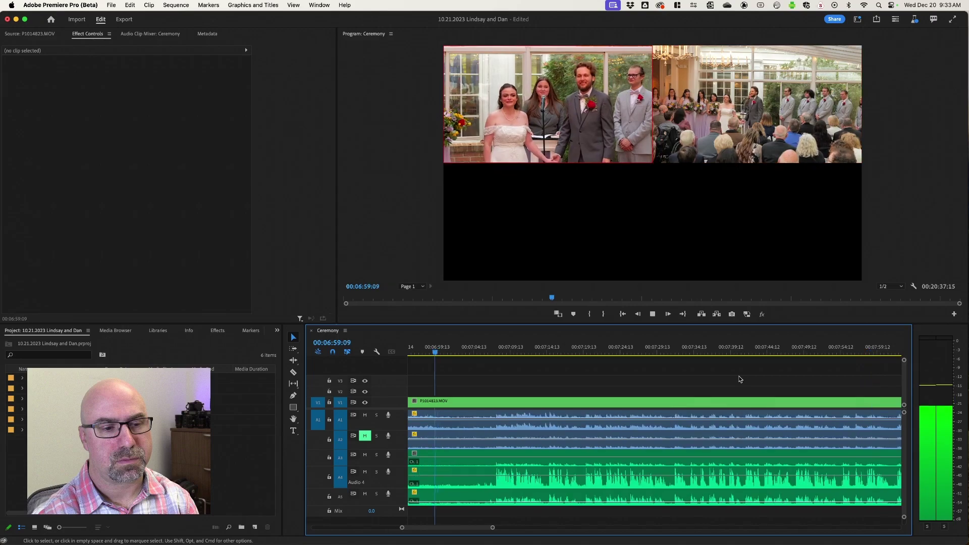
# Step: Rewind and replay the stretch between about 00:06:59 and 00:07:08 to review the camera switch
pyautogui.press('space')
pyautogui.press('j')
pyautogui.press('j')
pyautogui.press('space')
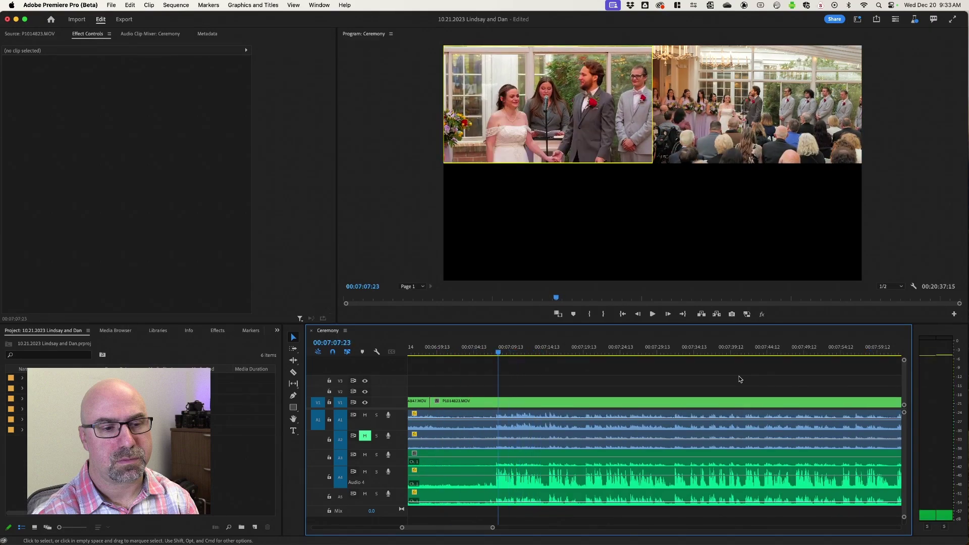
# Step: Continue live switching from about 00:07:08, using camera 2 from about 00:08:02 to 00:08:19 and camera 1 after that
pyautogui.press('space')
pyautogui.press('2')
pyautogui.press('1')
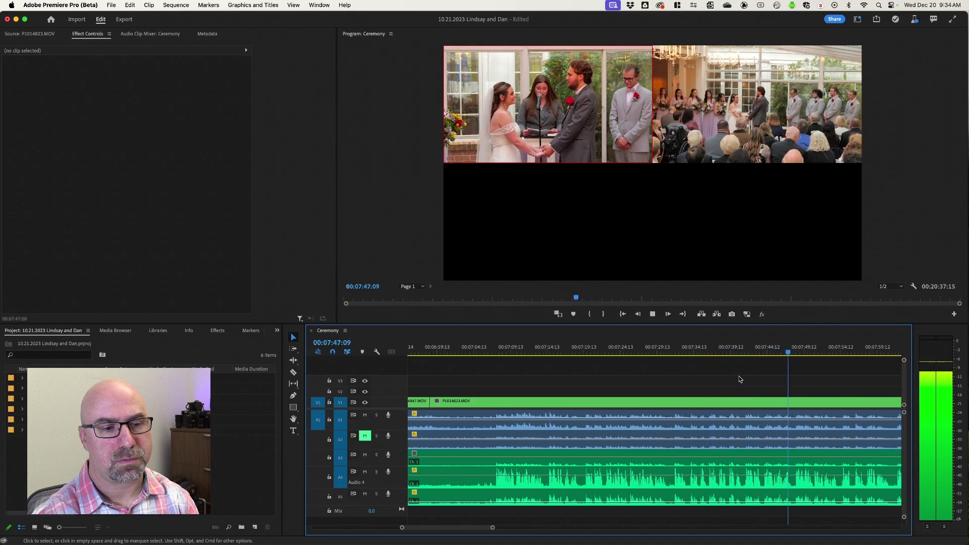
pyautogui.press('2')
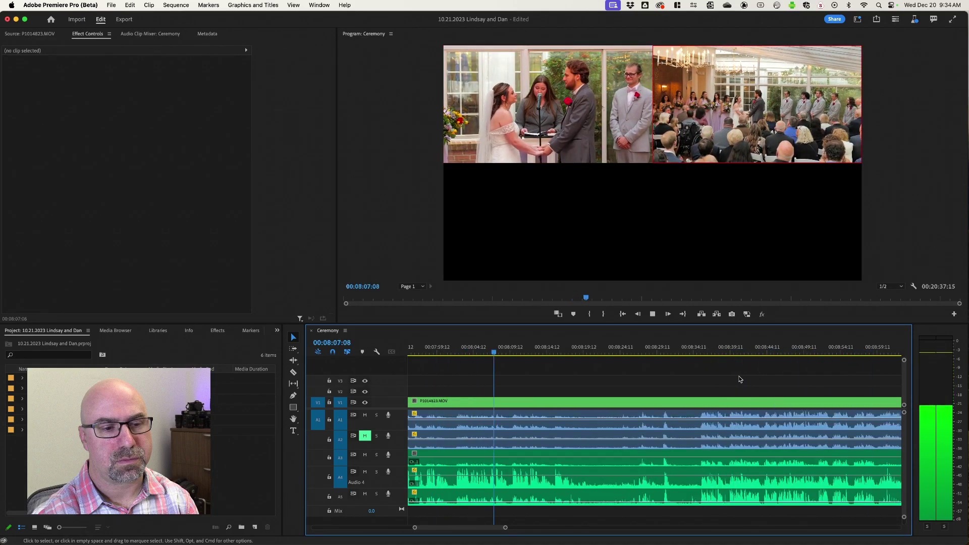
pyautogui.press('1')
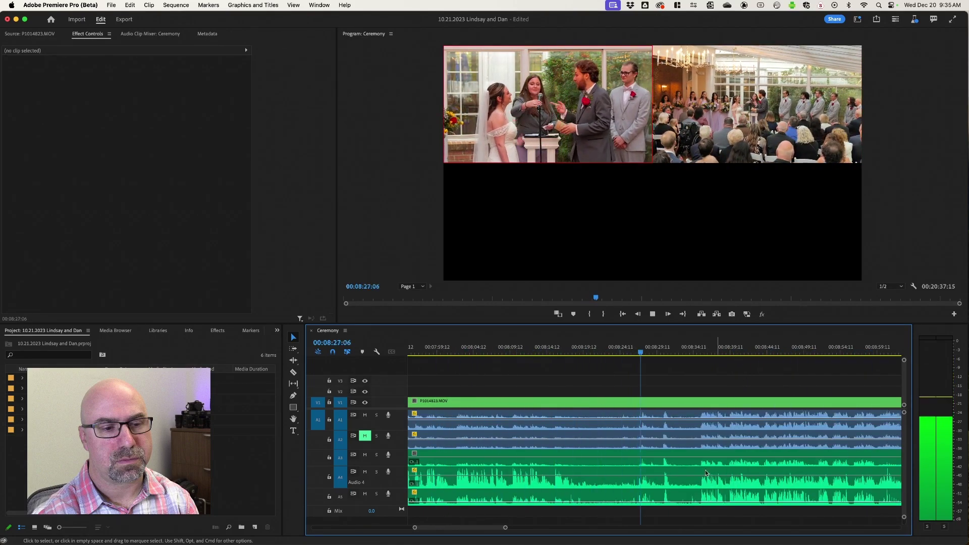
# Step: Keyframe a handover at about 00:08:35, raising the Audio 5 clip to about -0.3 dB and dropping the Audio 4 clip to -999.00 dB
pyautogui.click(704, 503)
pyautogui.moveTo(705, 503); pyautogui.dragTo(702, 497)
pyautogui.press('space')
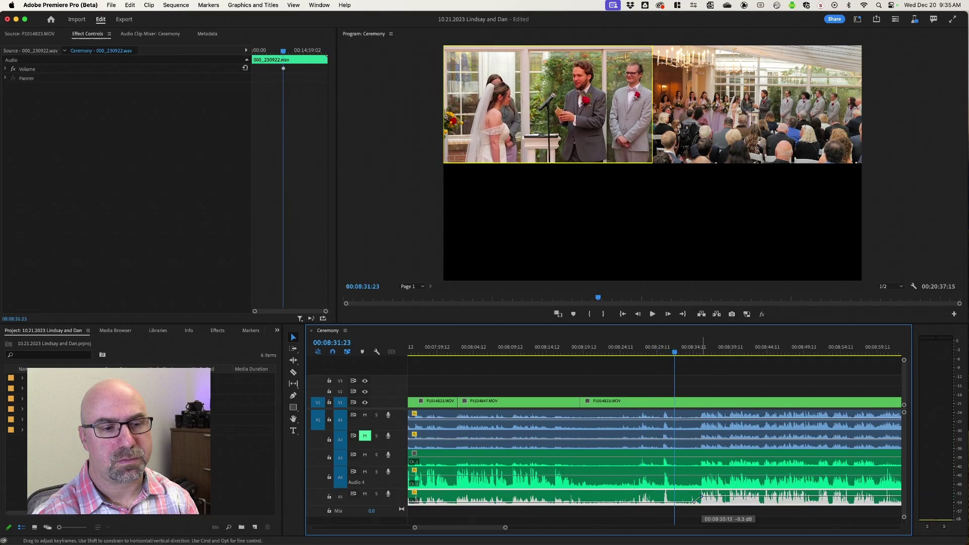
pyautogui.click(701, 378)
pyautogui.click(693, 474)
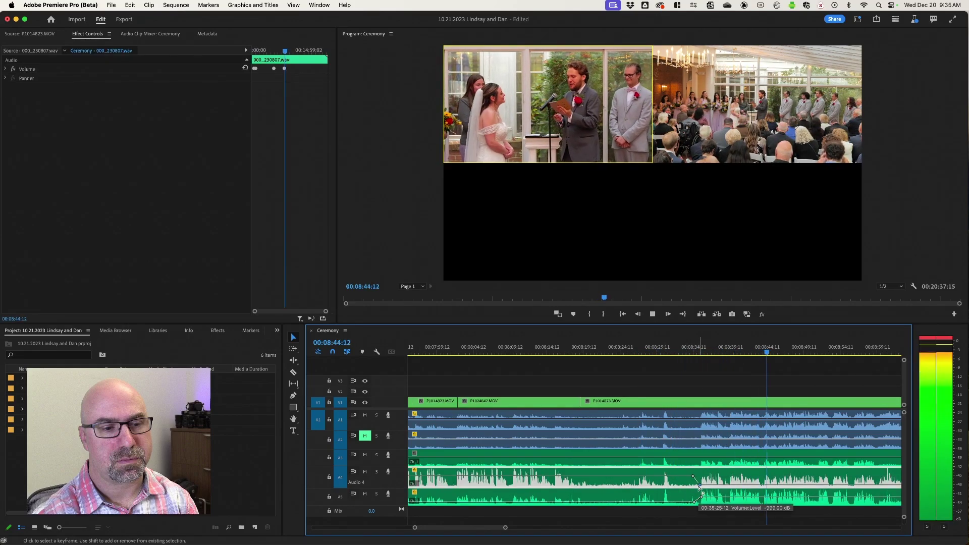
pyautogui.click(683, 422)
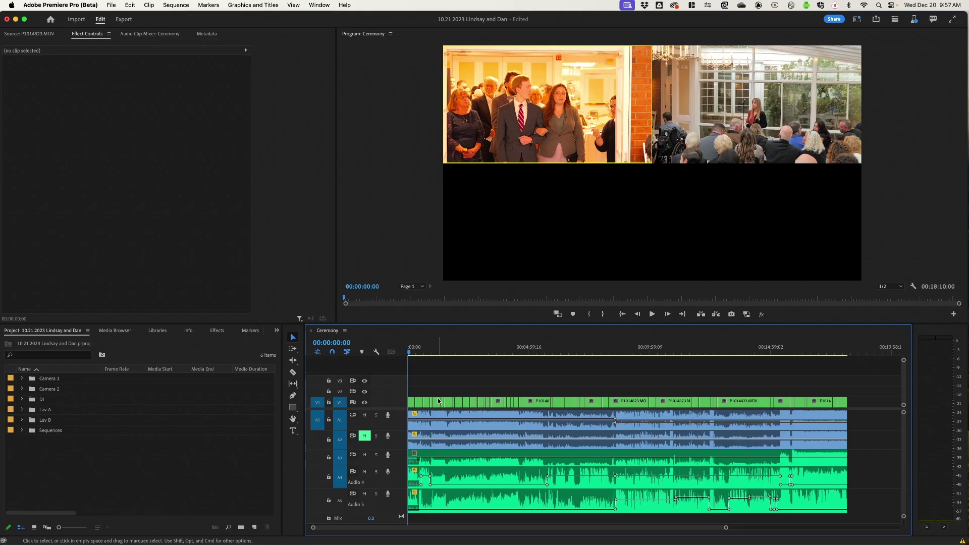
# Step: Examine the camera cuts and audio keyframes along the Ceremony sequence, then park the playhead at 00:07:35:06
pyautogui.press('=')
pyautogui.press('=')
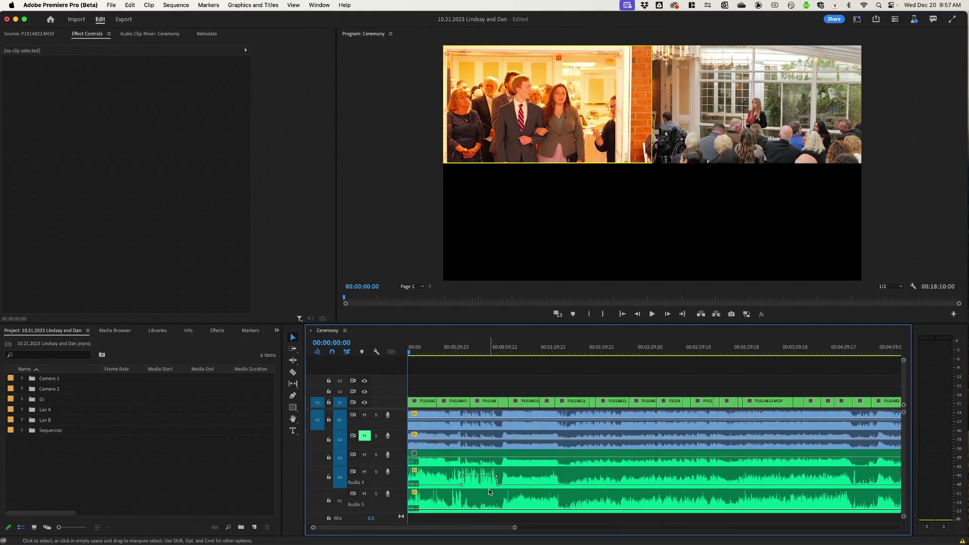
pyautogui.moveTo(412, 353); pyautogui.dragTo(544, 355)
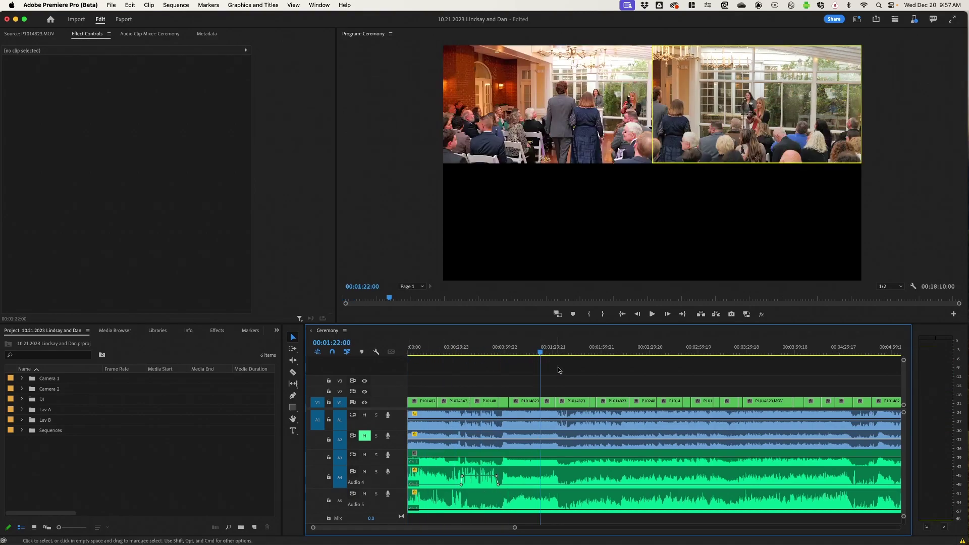
pyautogui.hscroll(5, 558, 370)
pyautogui.hscroll(4, 558, 369)
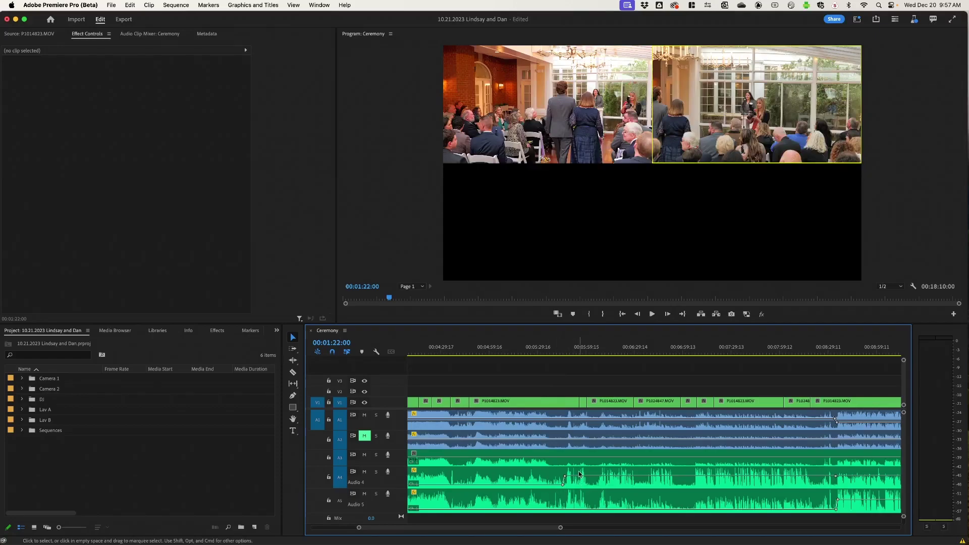
pyautogui.hscroll(10, 646, 353)
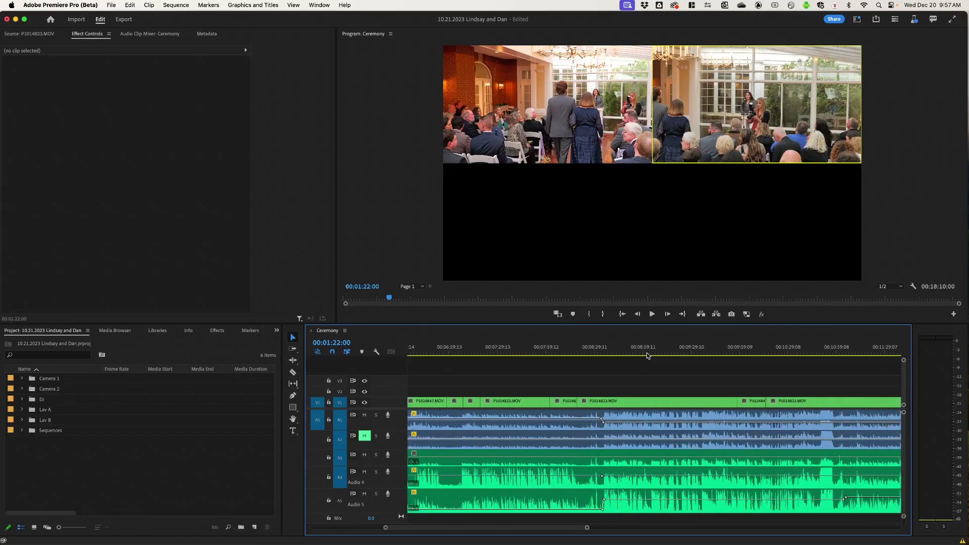
pyautogui.hscroll(2, 606, 374)
pyautogui.hscroll(-15, 494, 350)
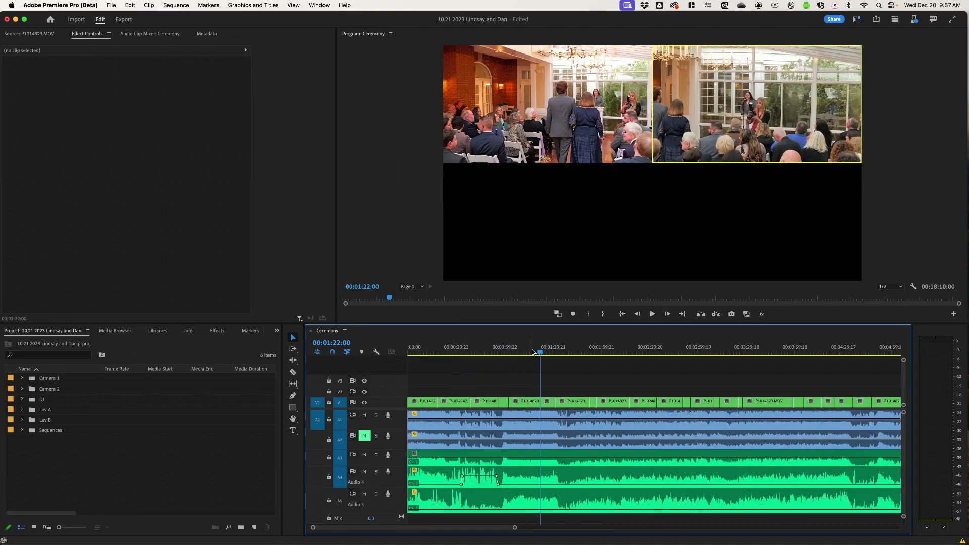
pyautogui.hscroll(10, 639, 391)
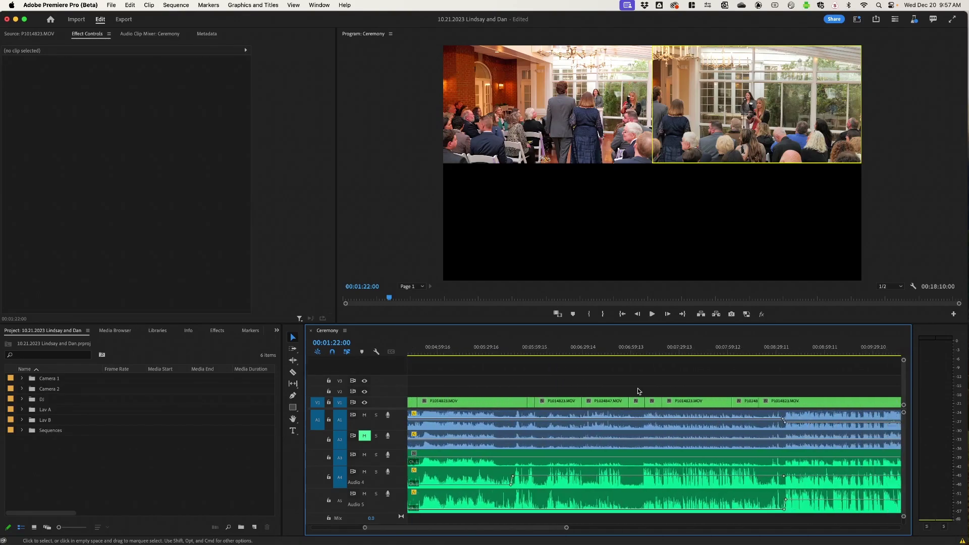
pyautogui.click(546, 352)
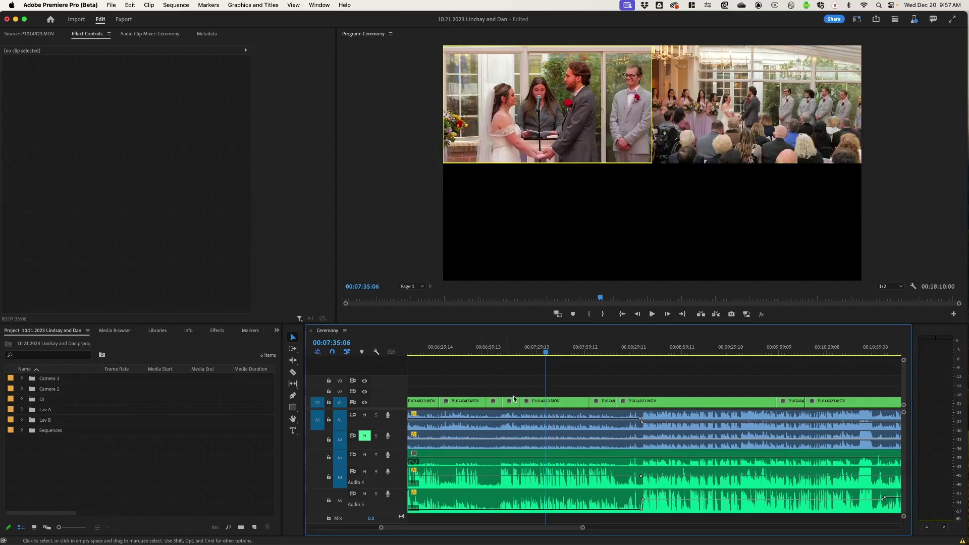
# Step: Try a rolling edit that shifts the V1 camera cut at about 00:07:19 roughly five seconds later, undo it, and restore the Selection tool
pyautogui.click(294, 362)
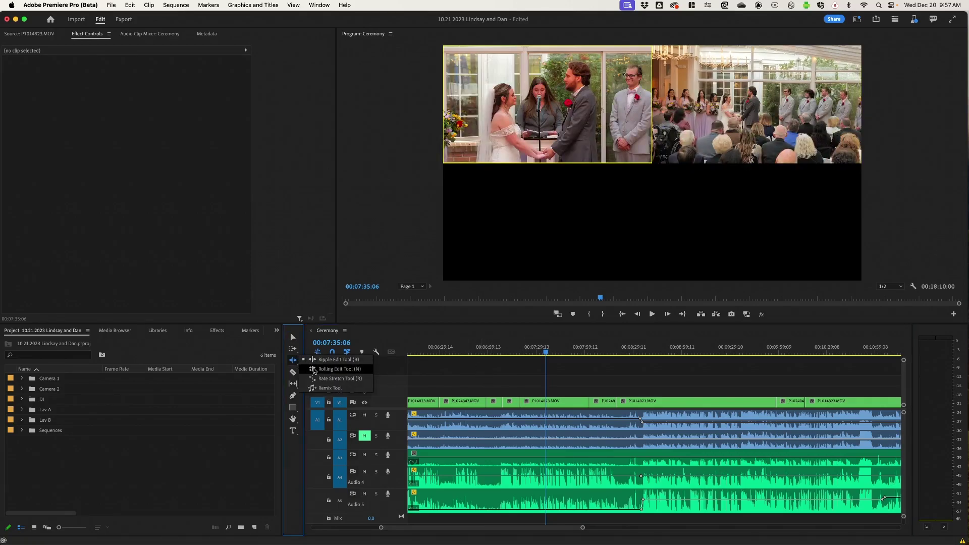
pyautogui.click(313, 370)
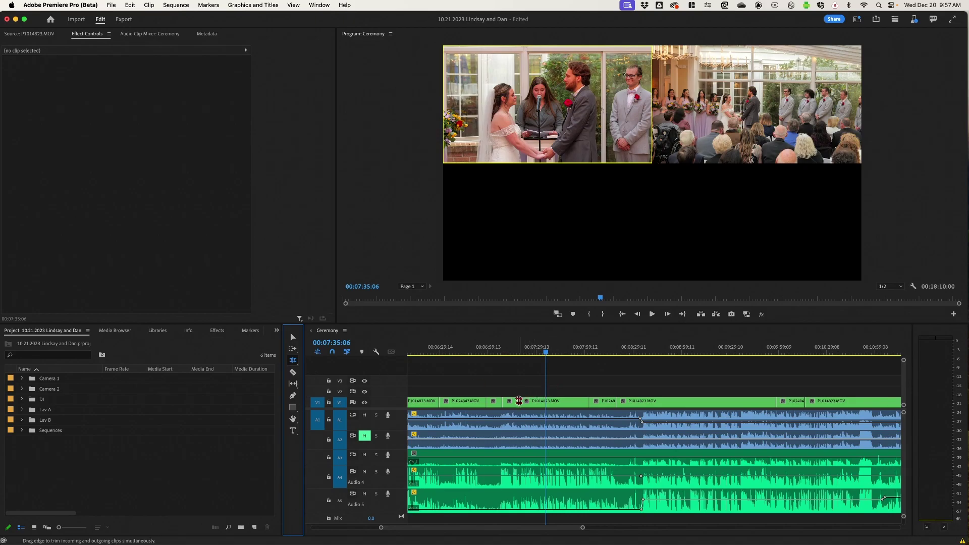
pyautogui.moveTo(520, 401)
pyautogui.mouseDown()
pyautogui.moveTo(528, 400)
pyautogui.moveTo(505, 401)
pyautogui.moveTo(527, 400)
pyautogui.mouseUp()
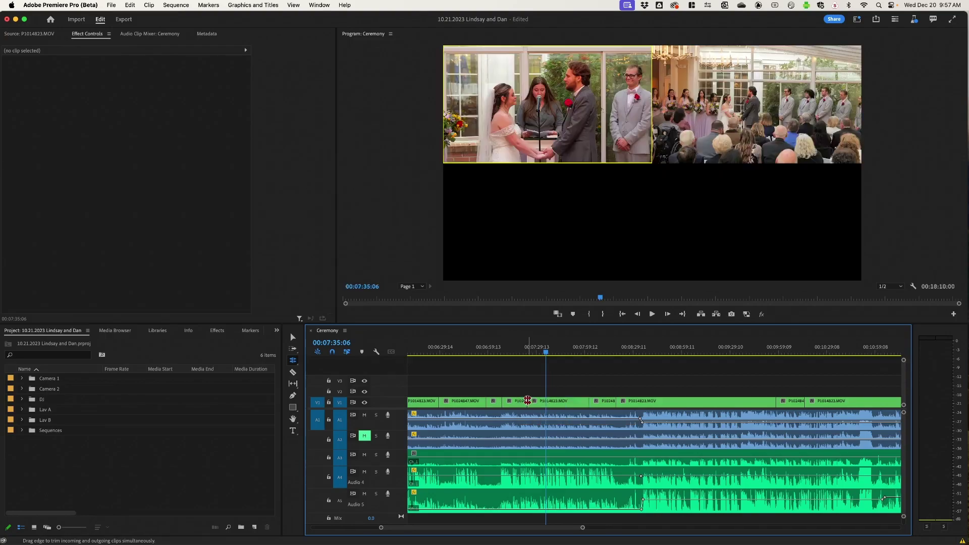
pyautogui.press('super+z')
pyautogui.press('\\')
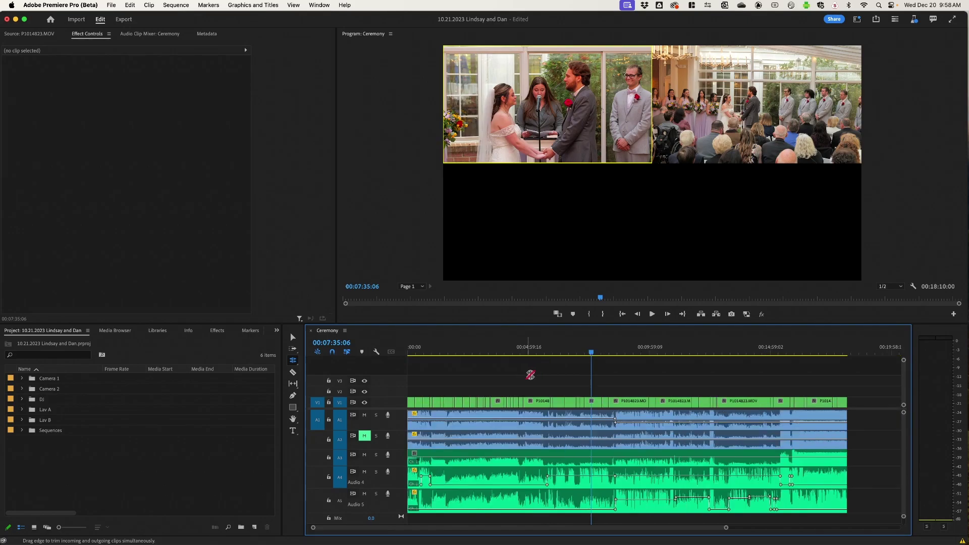
pyautogui.click(292, 337)
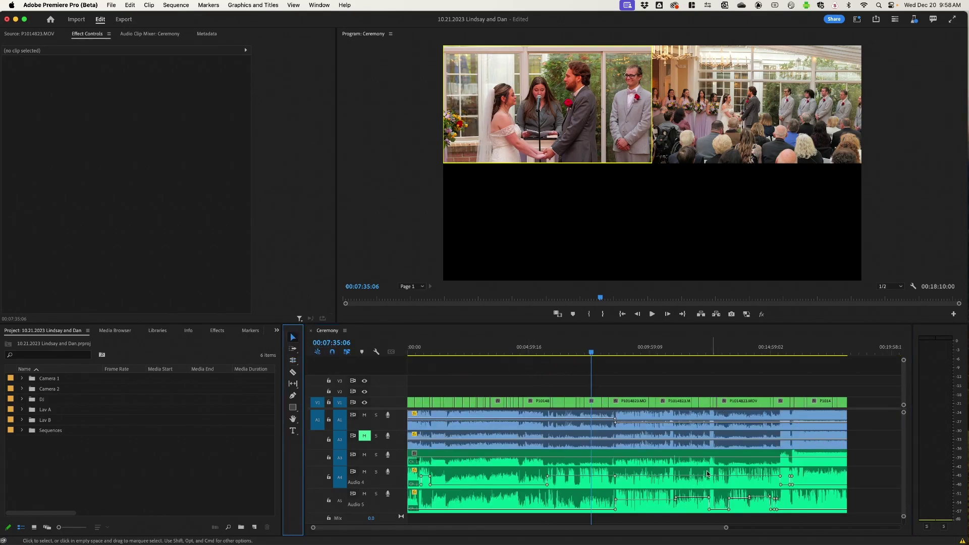
# Step: In the Audio workspace, tag the Audio 4 lav clip 000_230807.wav as Dialogue and run Enhance Speech on it
pyautogui.click(510, 476)
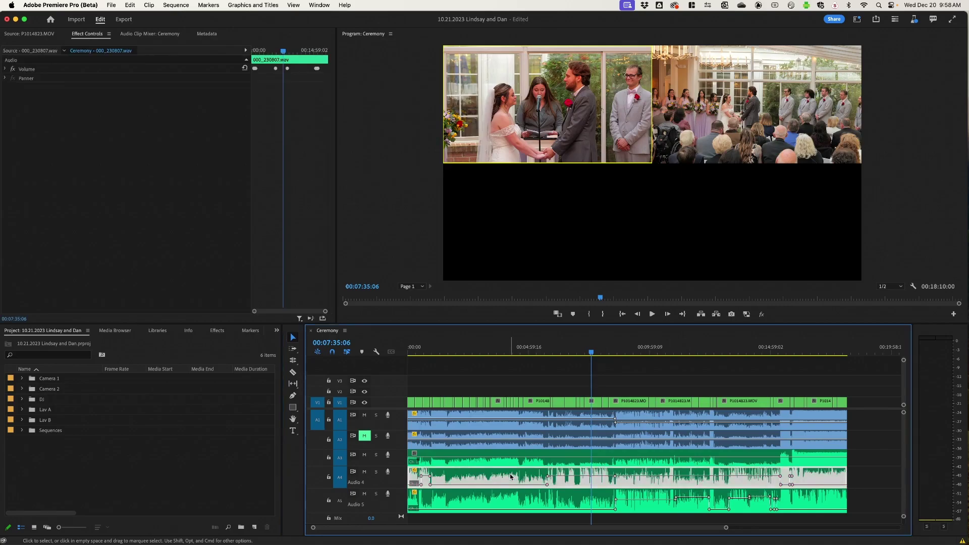
pyautogui.click(857, 19)
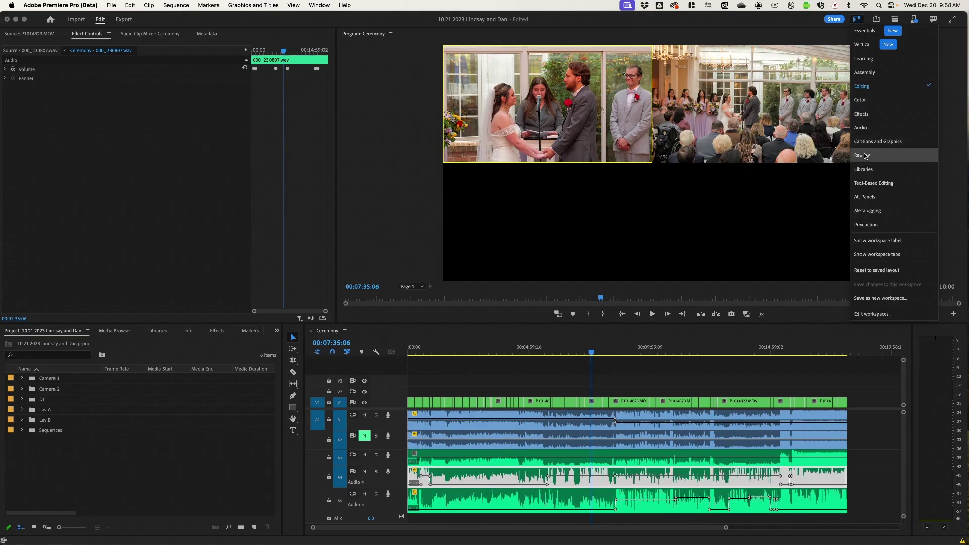
pyautogui.click(863, 129)
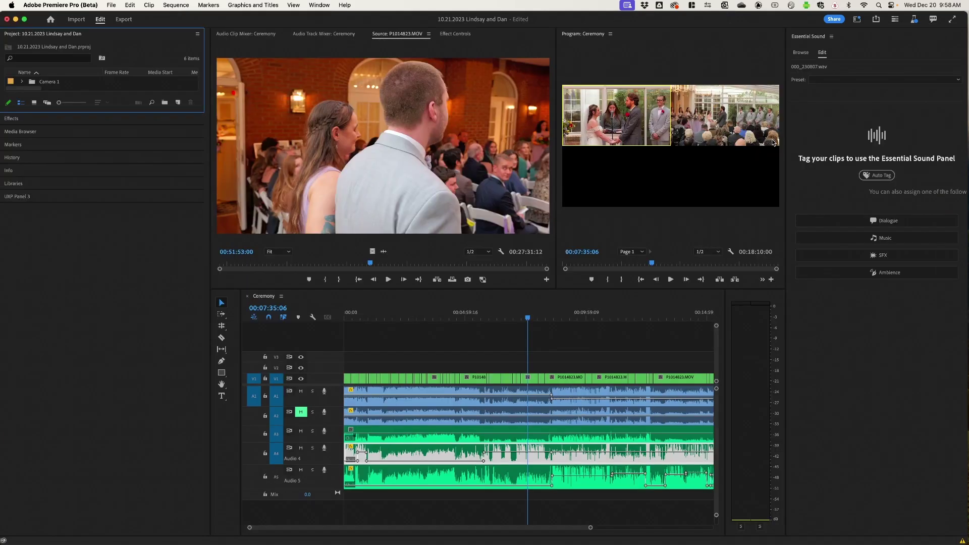
pyautogui.click(920, 228)
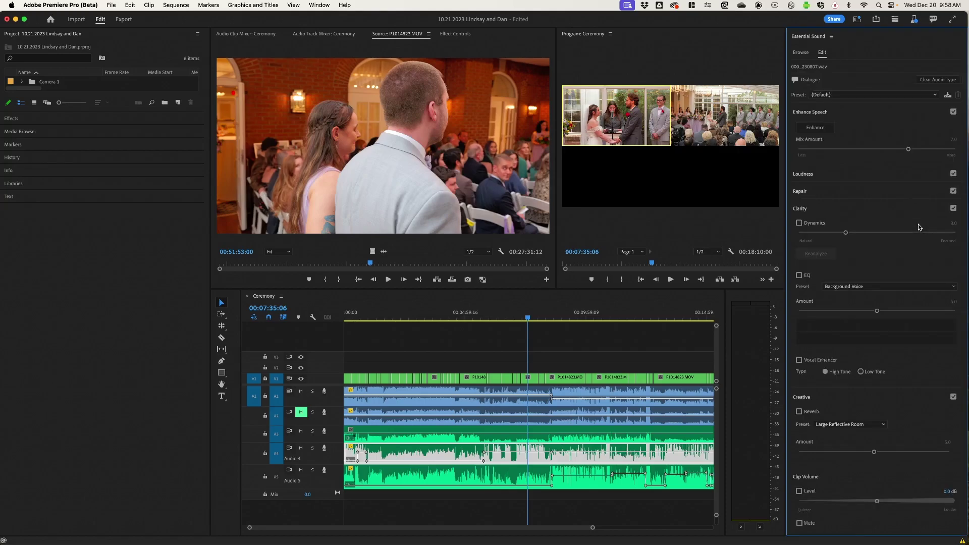
pyautogui.click(831, 131)
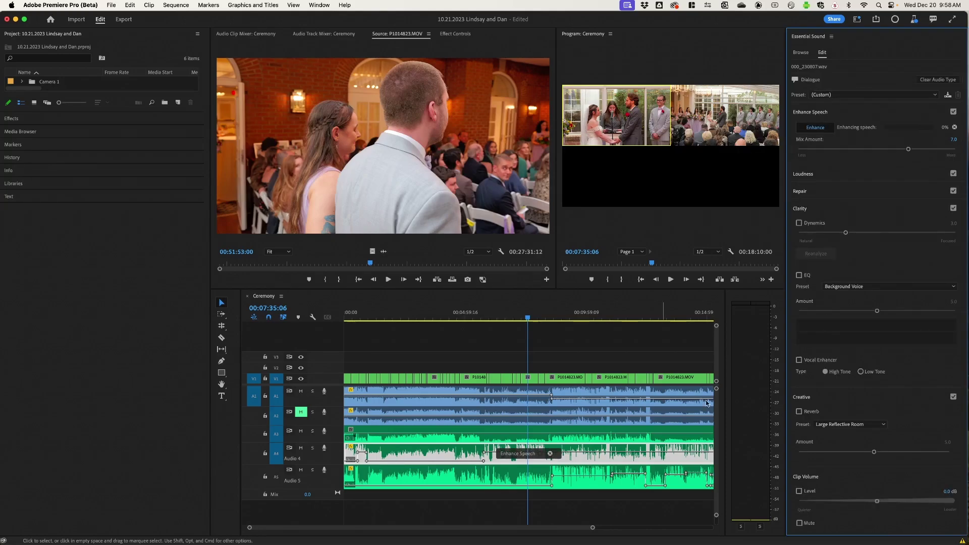
# Step: Tag the Audio 5 lav clip as Dialogue and run Enhance Speech on it too
pyautogui.click(568, 458)
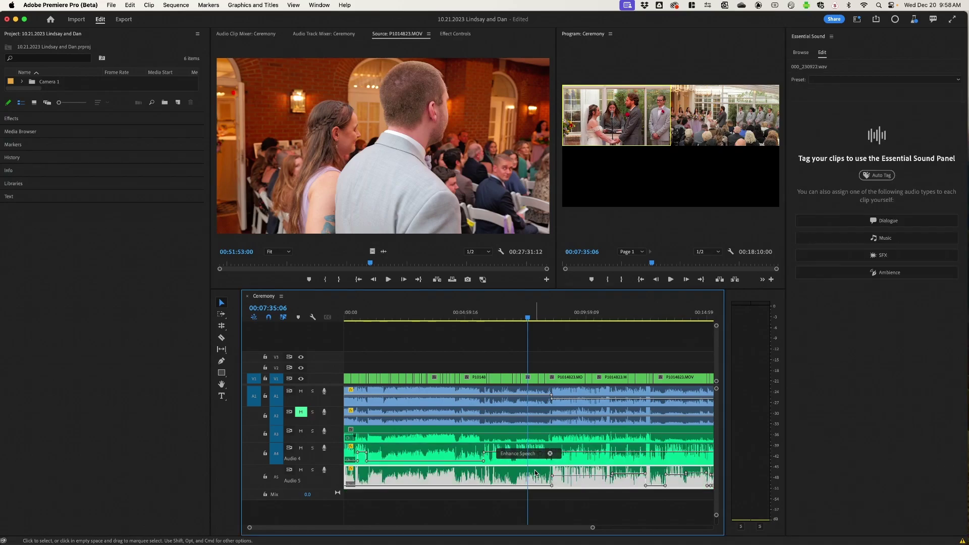
pyautogui.click(818, 222)
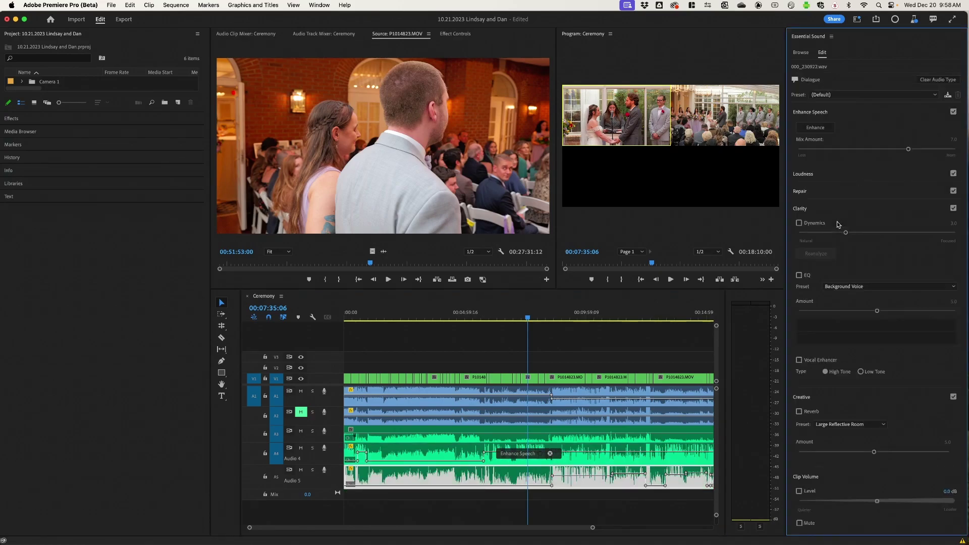
pyautogui.click(820, 130)
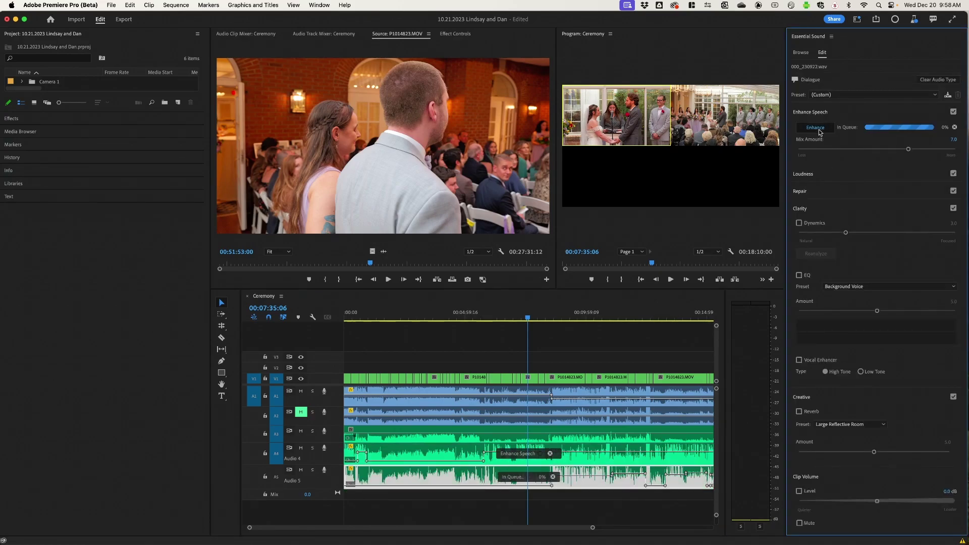